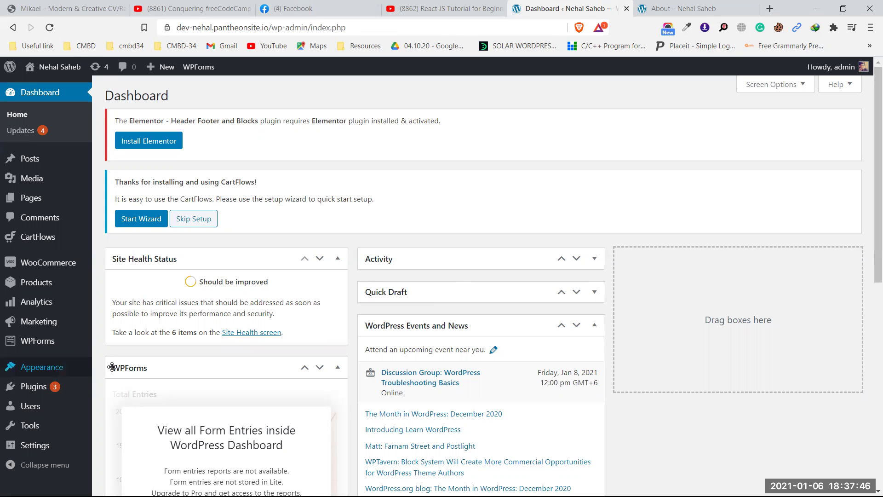
# - Go to Plugins > Add New and show the Upload Plugin panel for a .zip file
pyautogui.moveTo(54, 390)
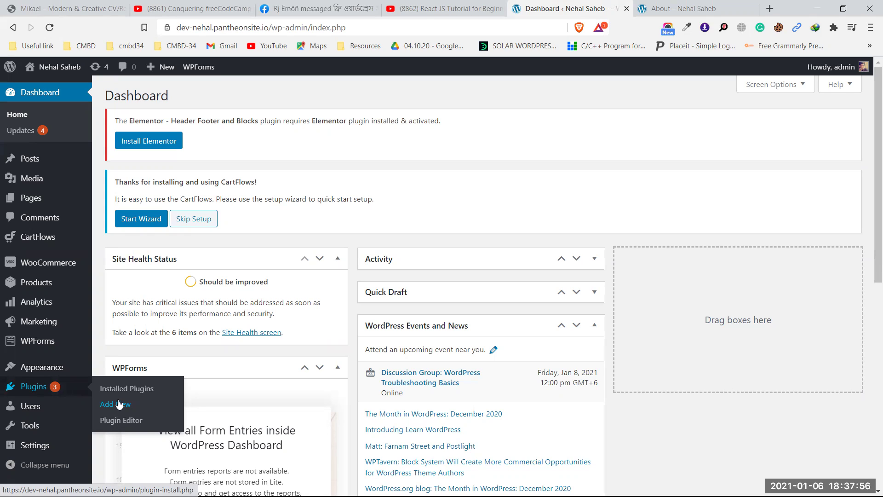
pyautogui.scroll(-1, 101, 404)
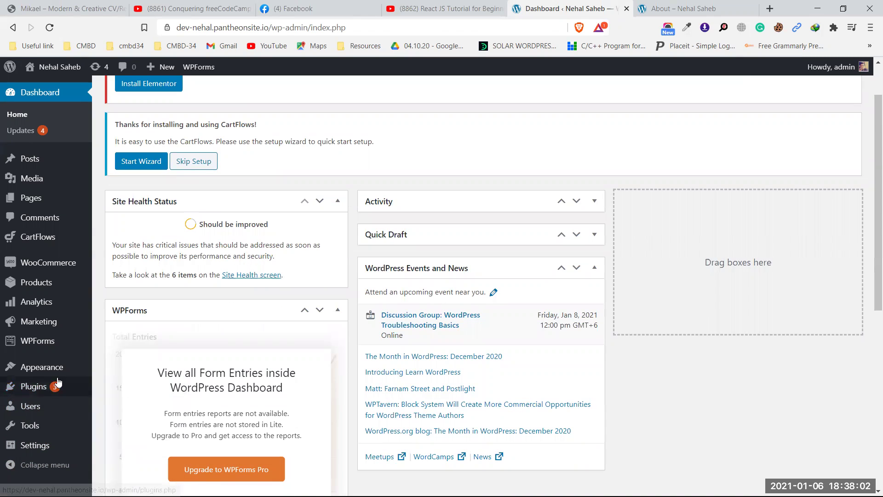
pyautogui.click(127, 405)
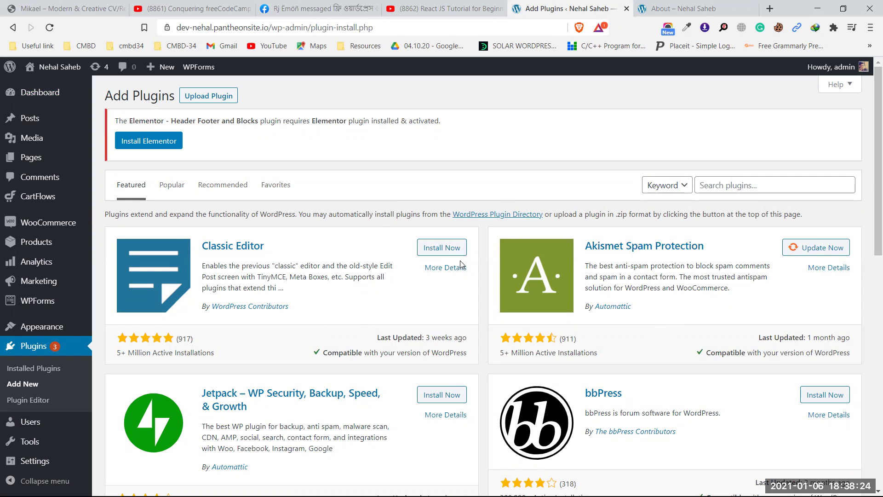
pyautogui.click(198, 96)
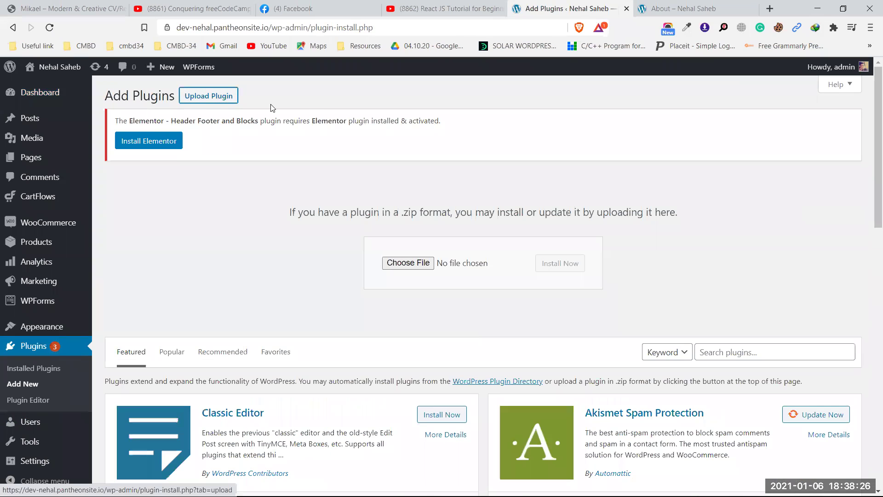
# - From the file chooser, extract Downloads\elementor-package.zip into a new elementor-package folder
pyautogui.click(405, 263)
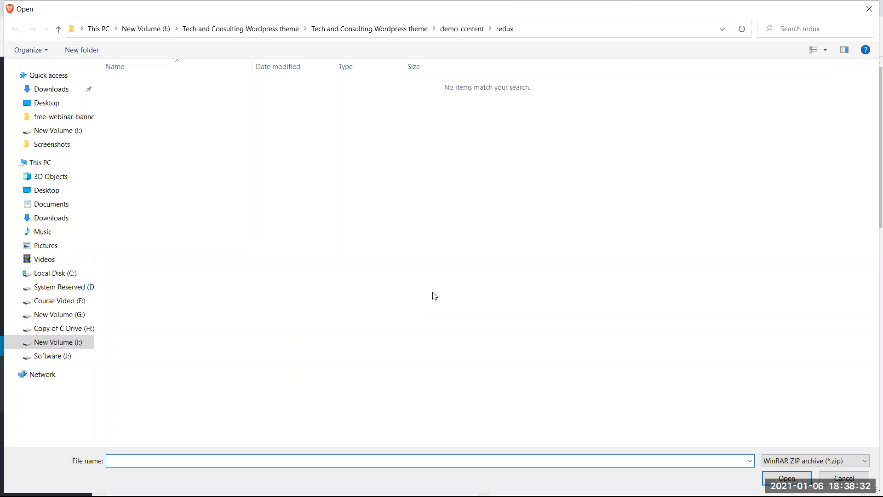
pyautogui.click(40, 92)
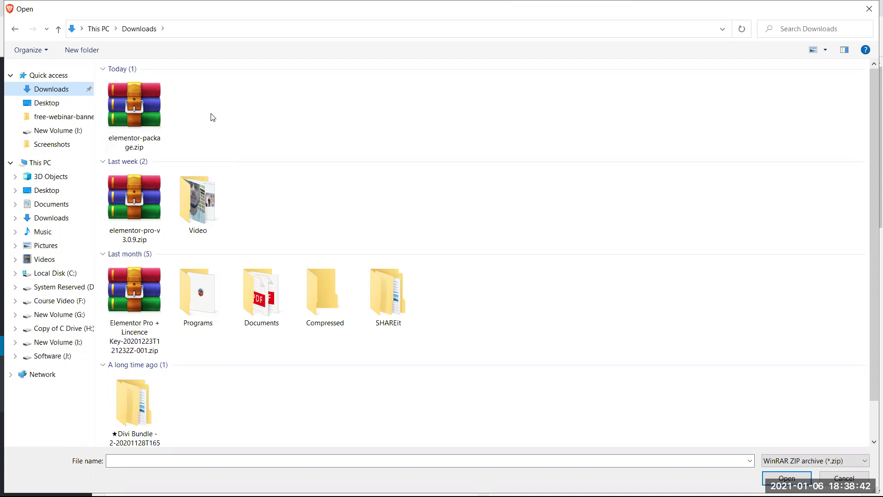
pyautogui.click(137, 104)
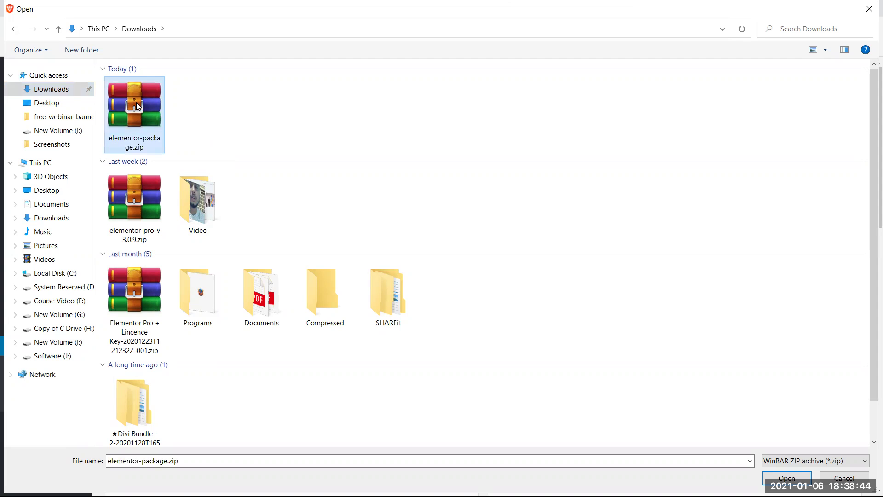
pyautogui.rightClick(137, 102)
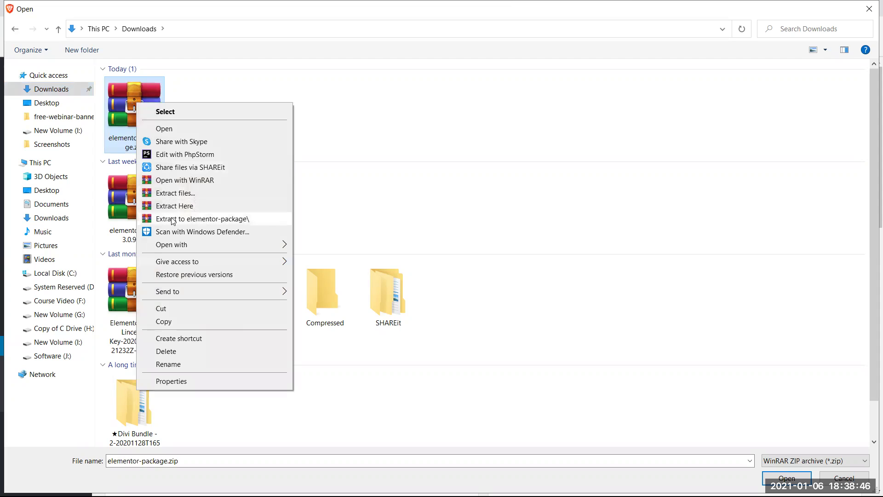
pyautogui.click(231, 219)
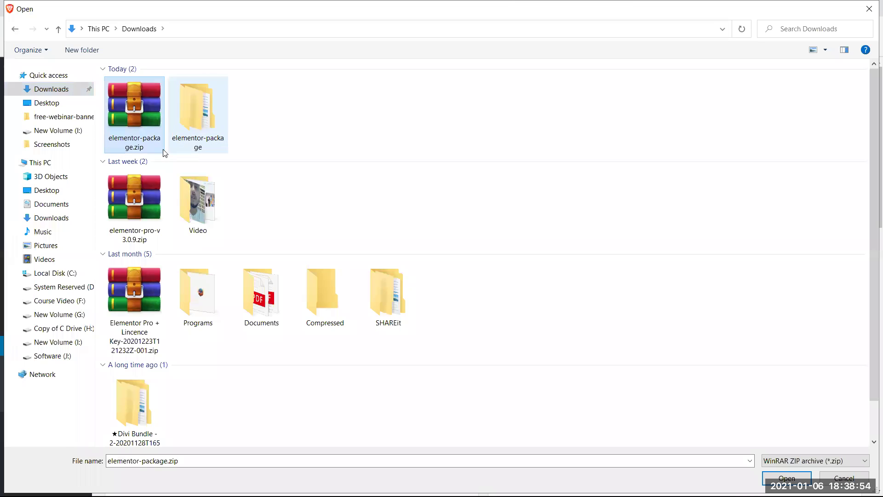
pyautogui.click(168, 132)
# - Pick elementor3.0.15.zip from the nested elementor-package folder and install it
pyautogui.doubleClick(189, 128)
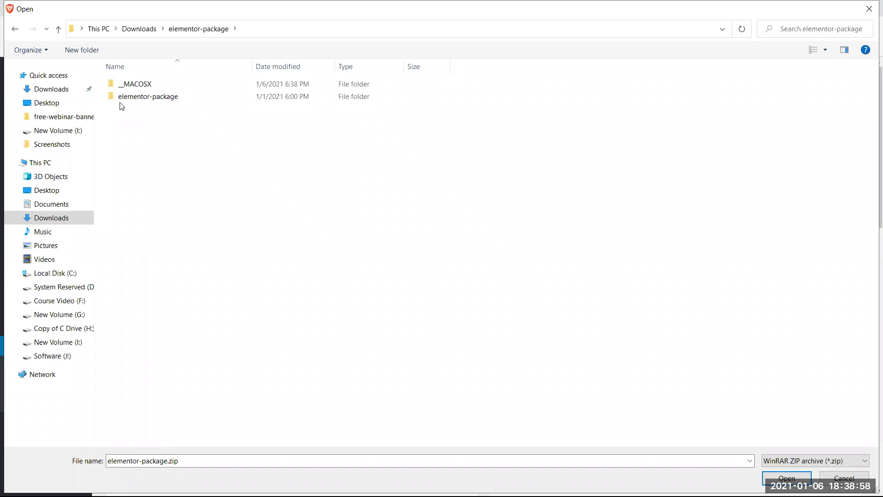
pyautogui.doubleClick(186, 101)
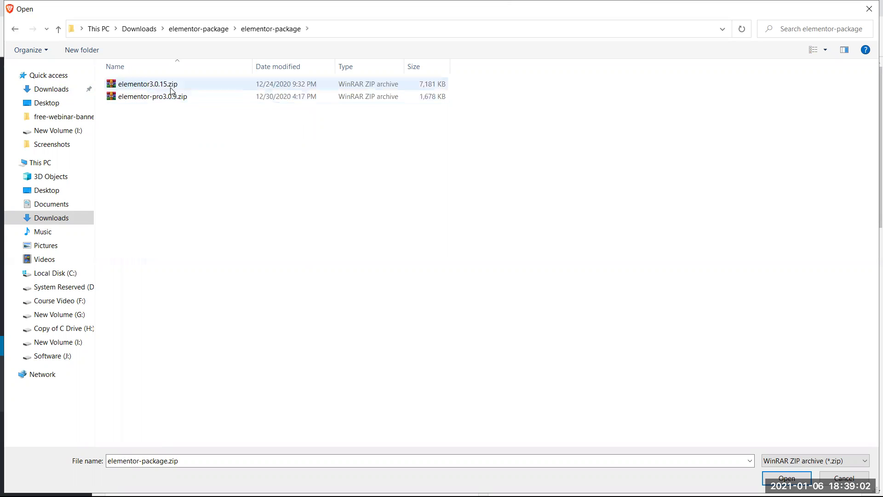
pyautogui.click(169, 87)
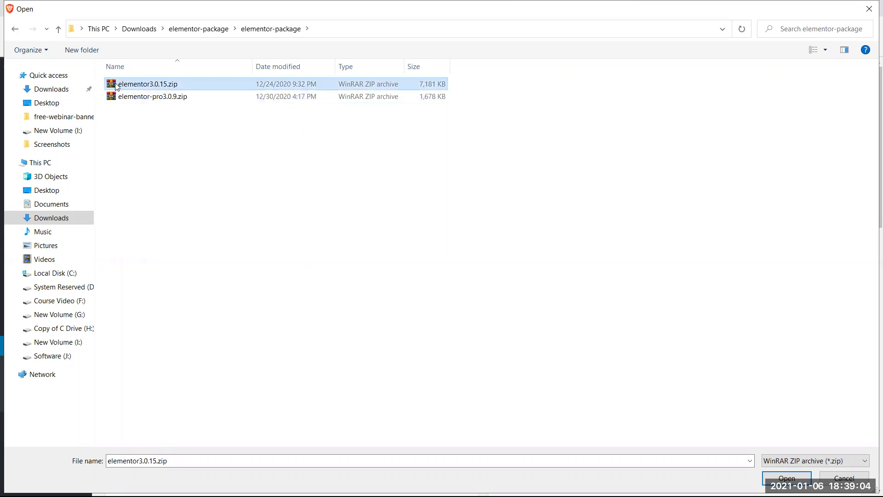
pyautogui.click(155, 98)
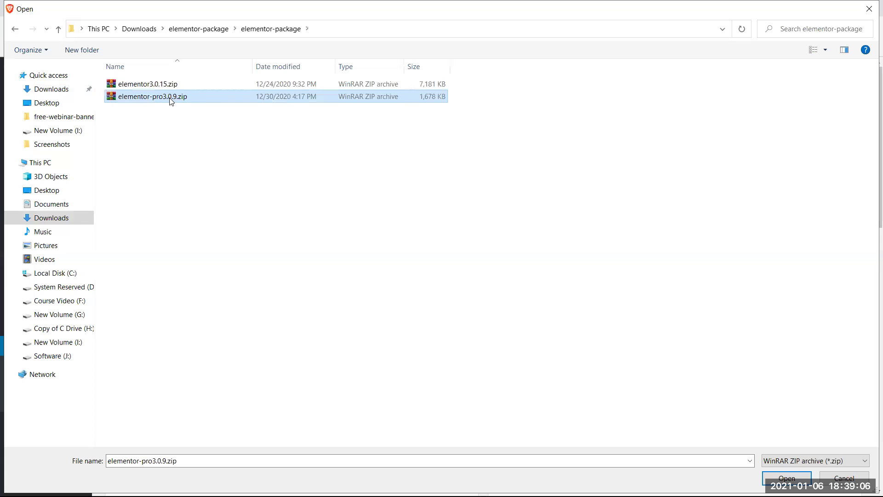
pyautogui.click(138, 84)
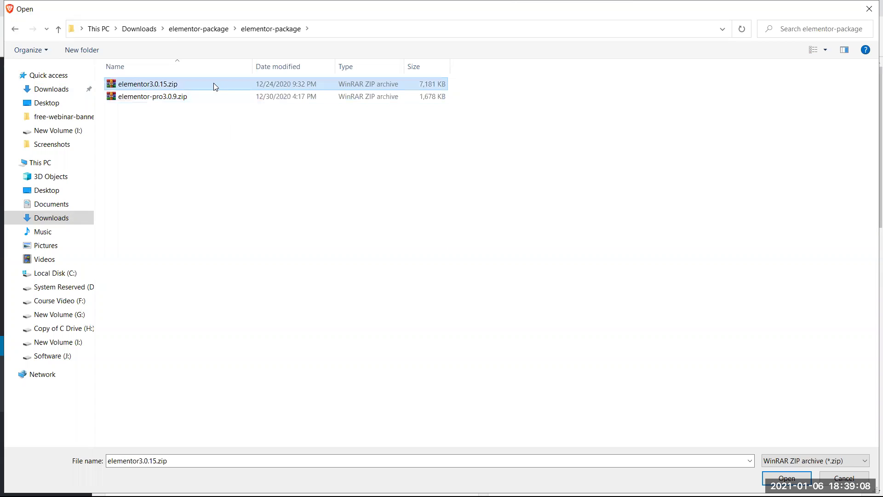
pyautogui.click(166, 97)
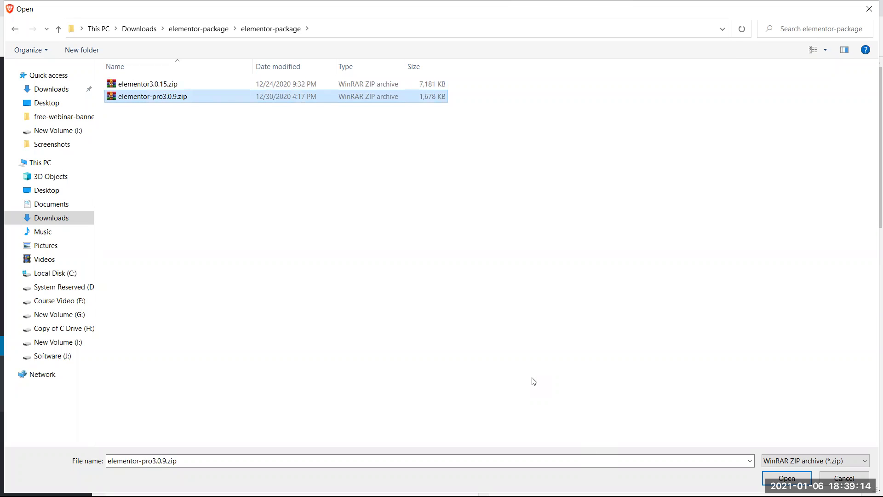
pyautogui.press('Return')
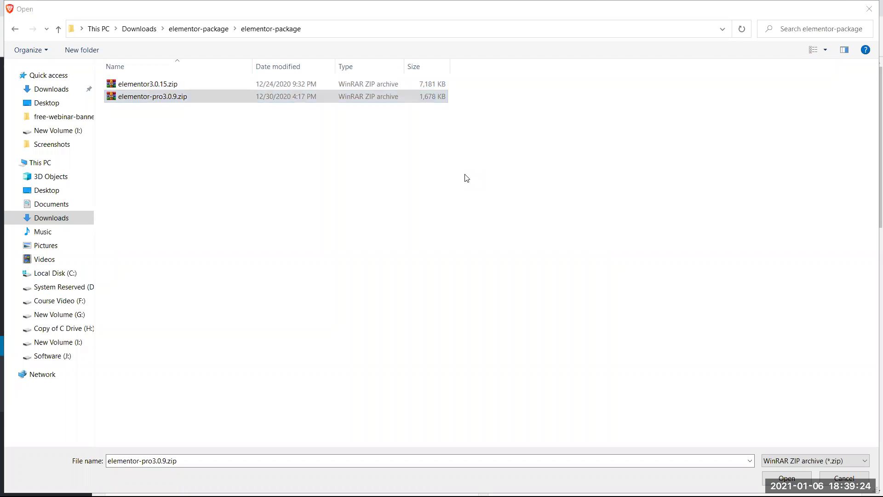
pyautogui.click(147, 85)
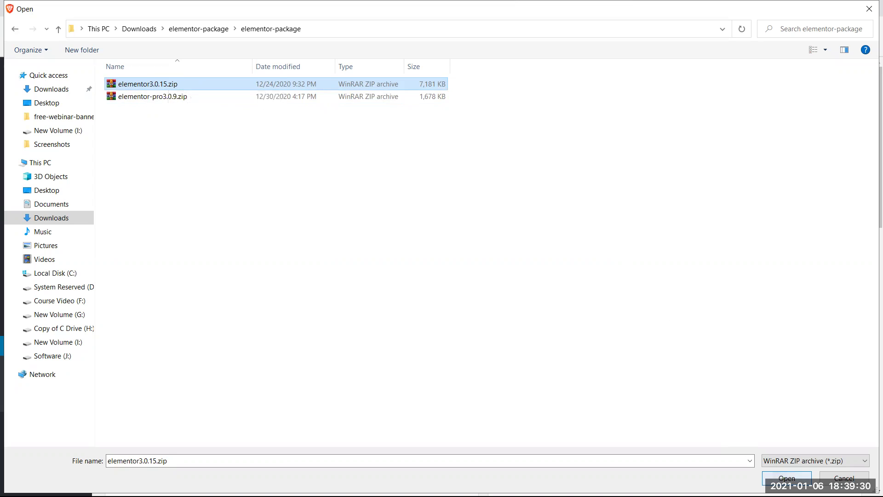
pyautogui.click(786, 478)
pyautogui.click(560, 263)
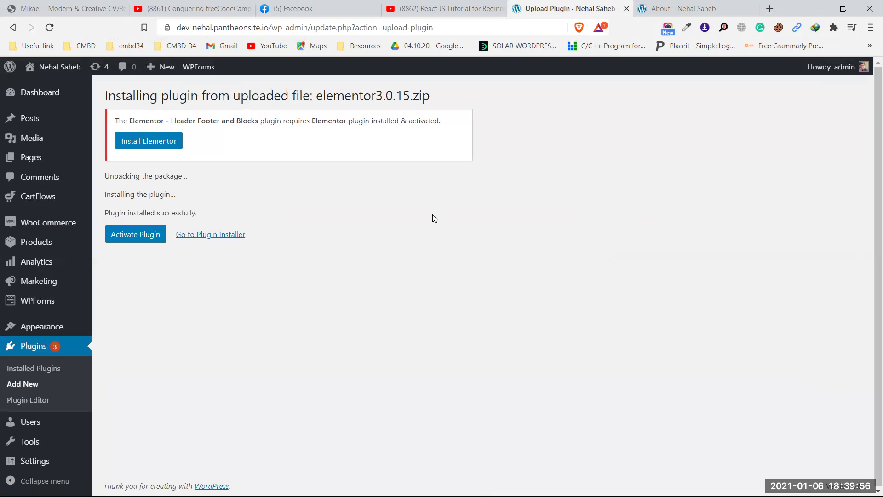
# - Activate Elementor 3.0.15 and check it is listed as active among the plugins
pyautogui.click(123, 235)
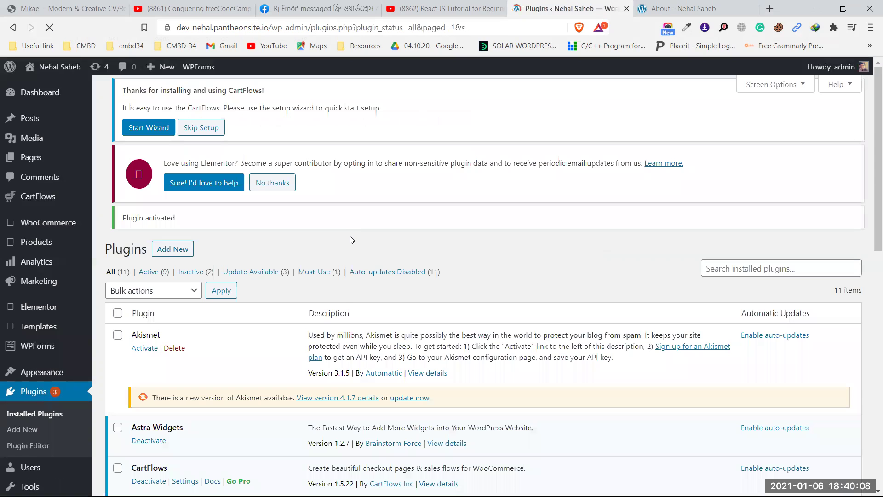
pyautogui.scroll(-1, 351, 244)
pyautogui.scroll(-5, 351, 251)
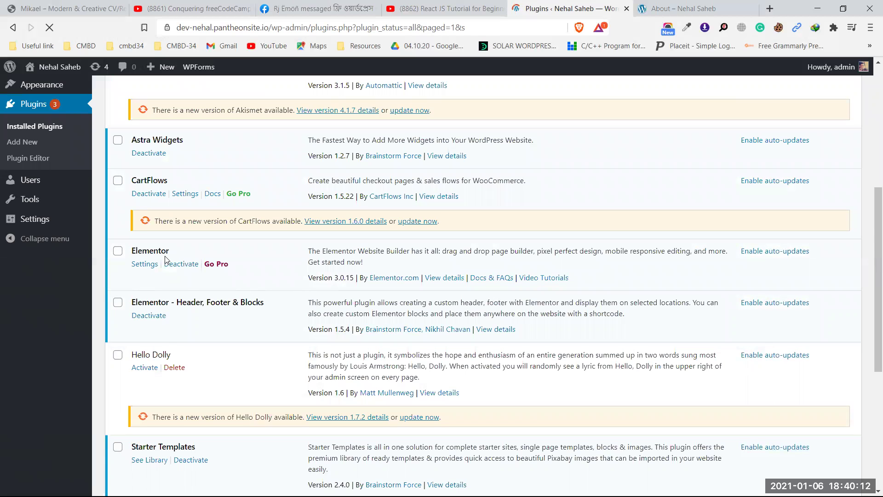
pyautogui.scroll(5, 307, 238)
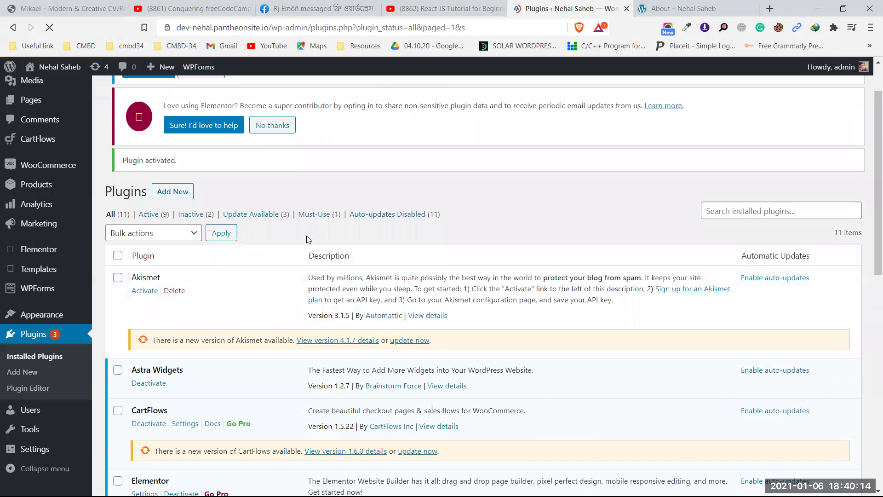
pyautogui.scroll(1, 309, 237)
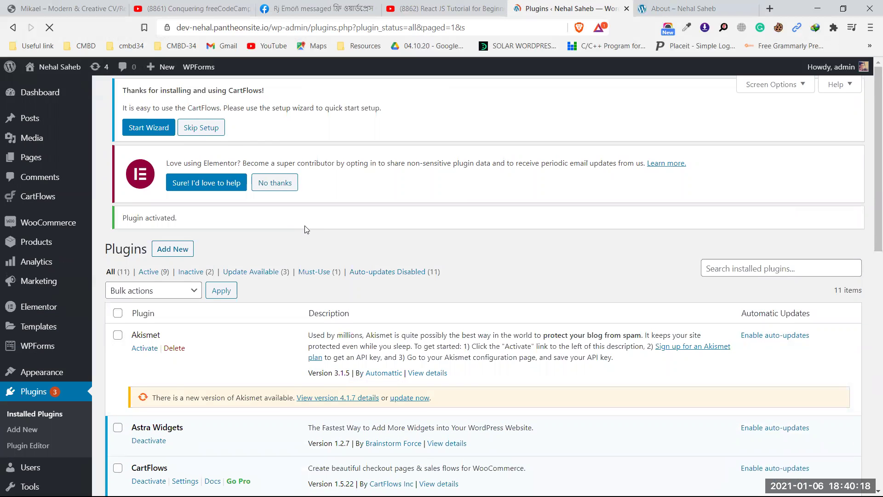
pyautogui.click(172, 251)
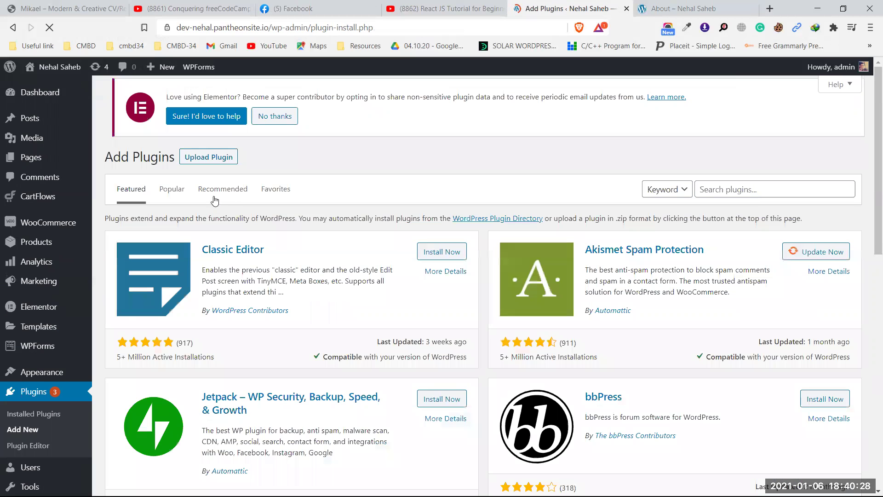
# - Upload and install elementor-pro3.0.9.zip, then activate Elementor Pro
pyautogui.click(211, 159)
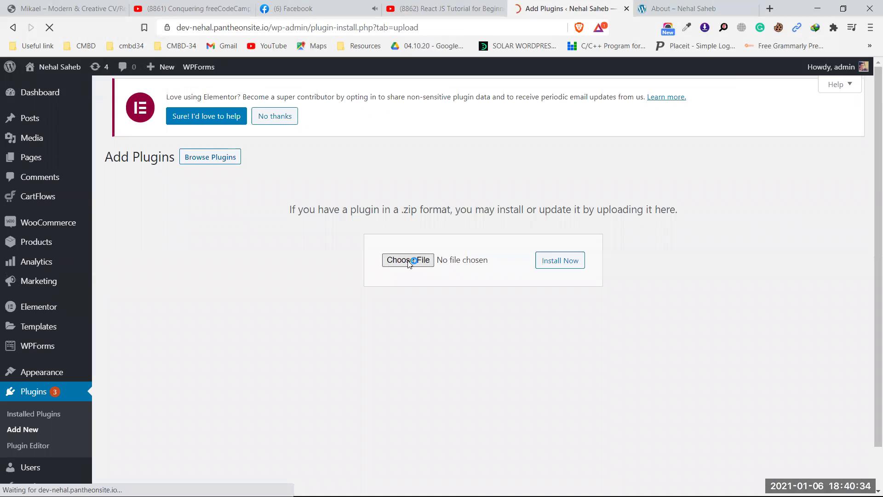
pyautogui.click(408, 260)
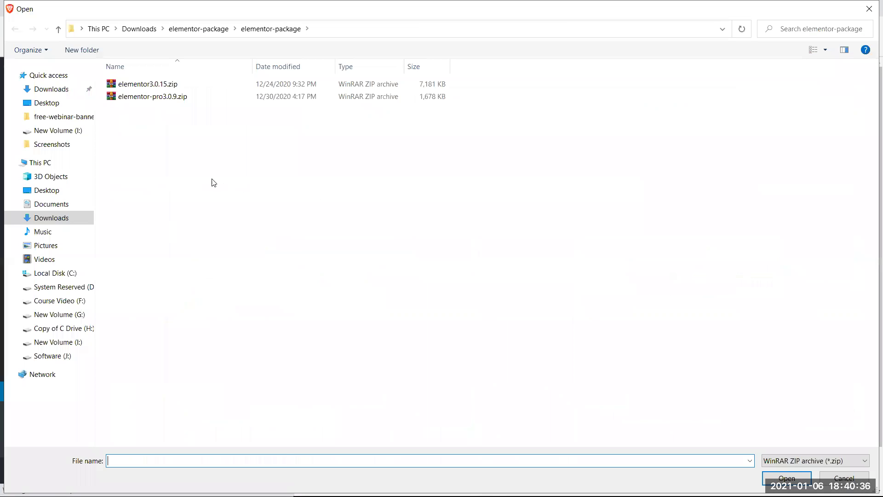
pyautogui.click(167, 98)
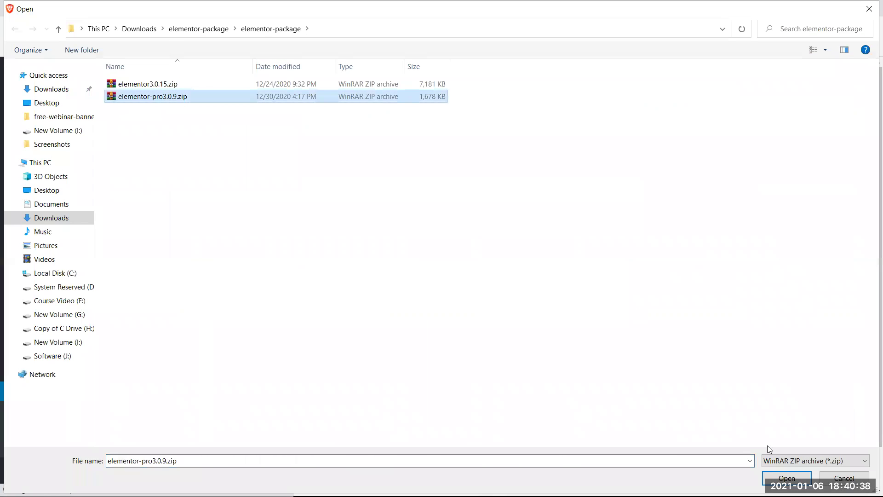
pyautogui.click(786, 474)
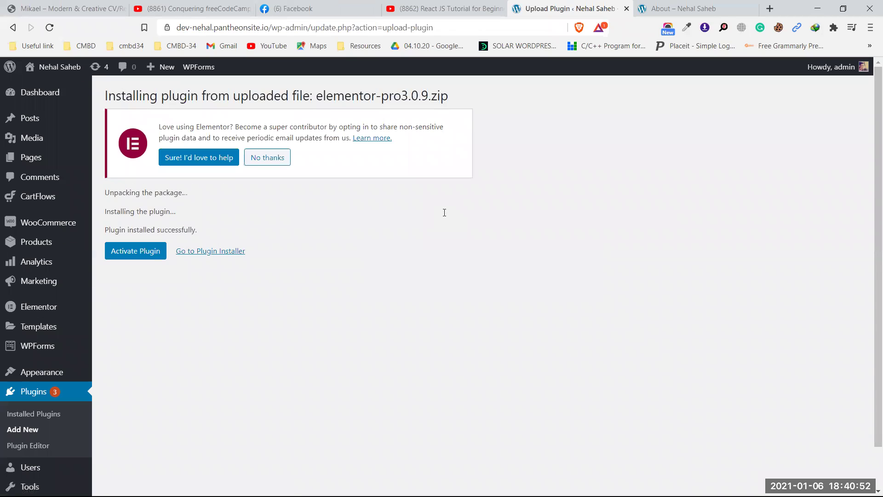
pyautogui.click(134, 252)
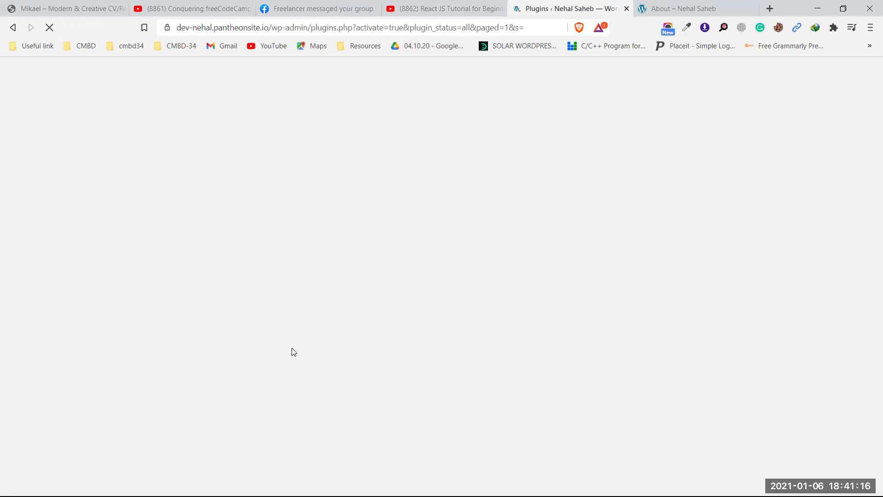
# - Briefly switch to the Facebook tab, then return to the WordPress Plugins tab
pyautogui.click(336, 5)
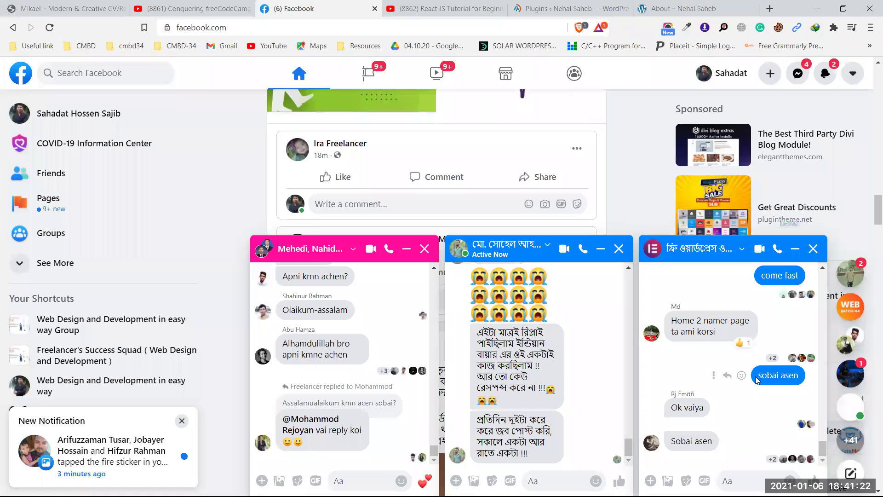
pyautogui.click(551, 3)
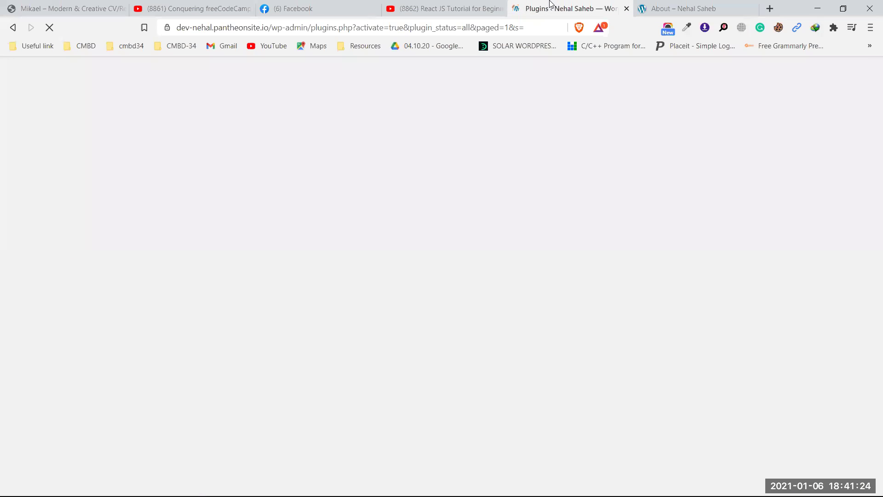
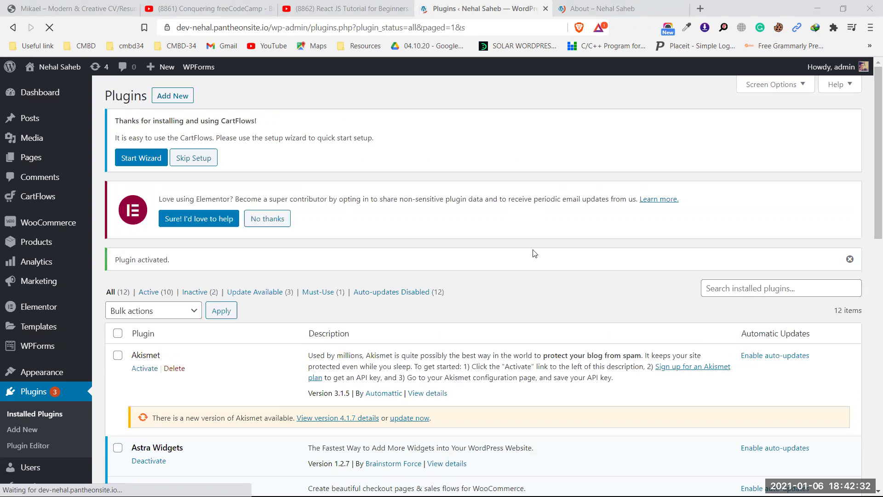
# - Look over the activated plugins, glance at the site's About page tab, then return to the Plugins tab
pyautogui.scroll(-3, 503, 251)
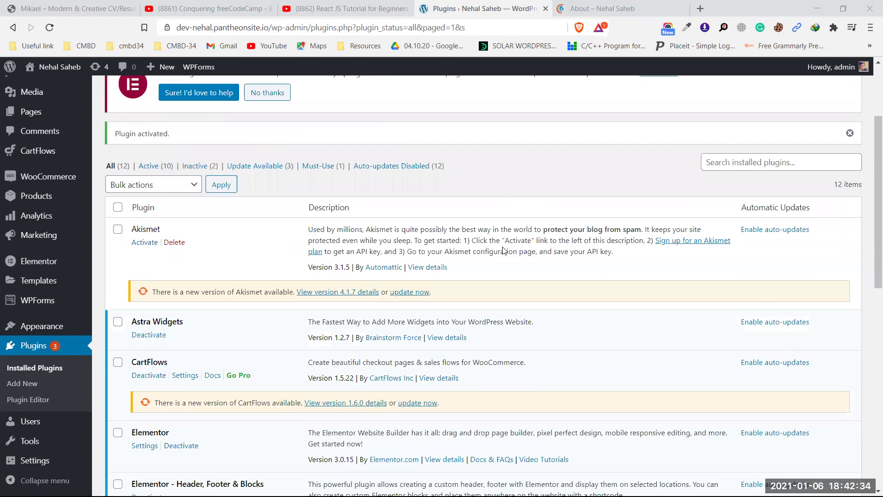
pyautogui.scroll(3, 503, 251)
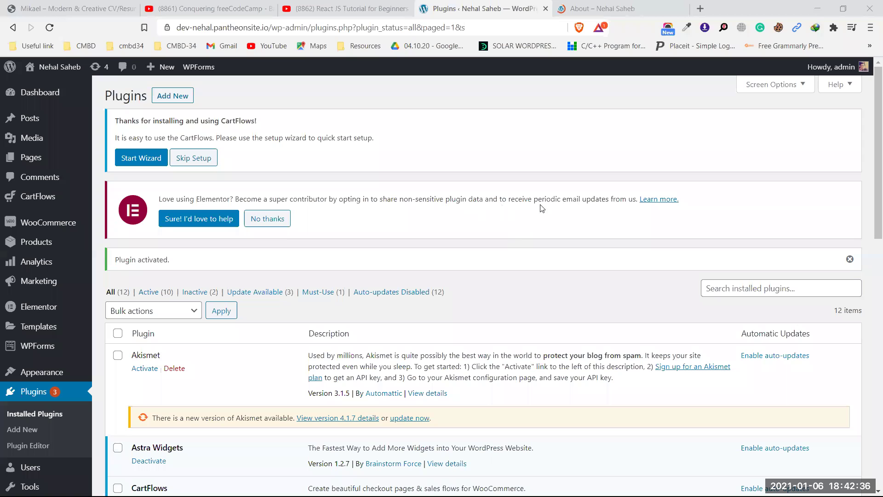
pyautogui.click(598, 8)
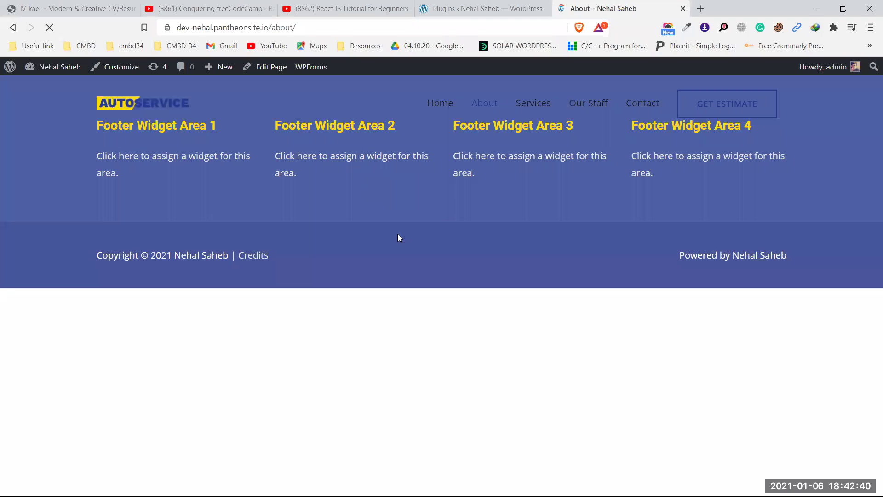
pyautogui.click(487, 9)
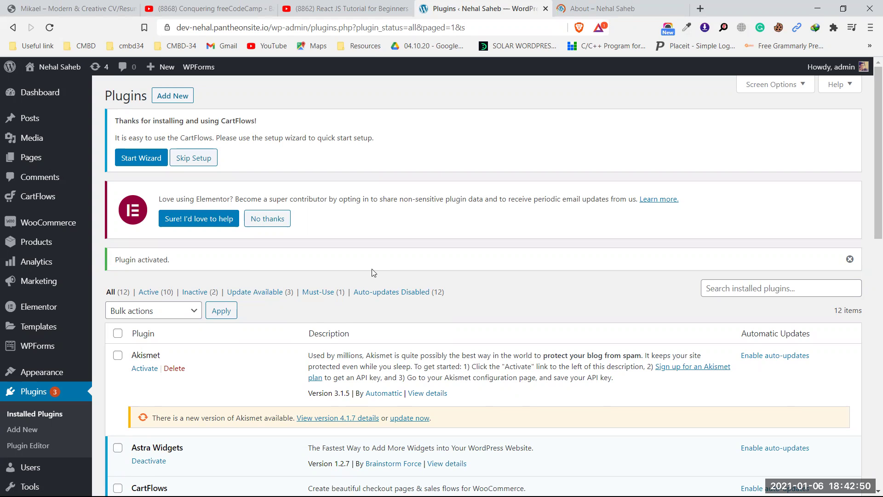
# - Go to Appearance > Astra Options and follow 'See Library »' under Starter Templates
pyautogui.moveTo(42, 371)
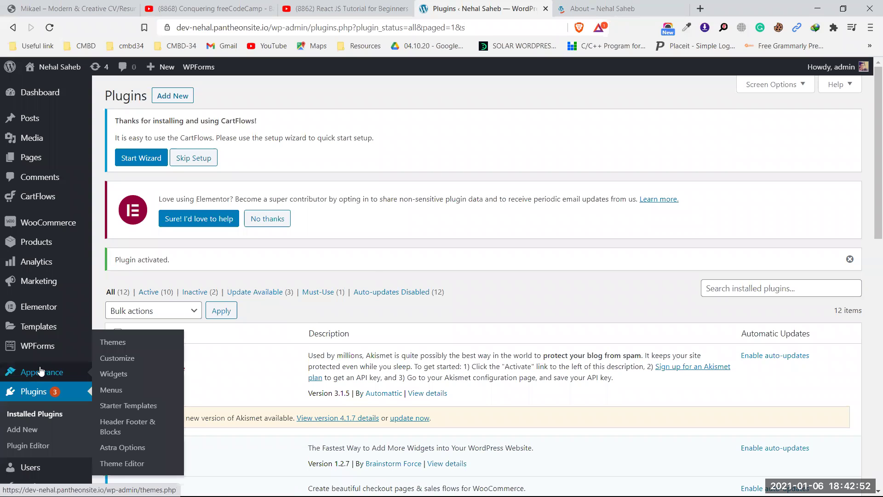
pyautogui.click(114, 466)
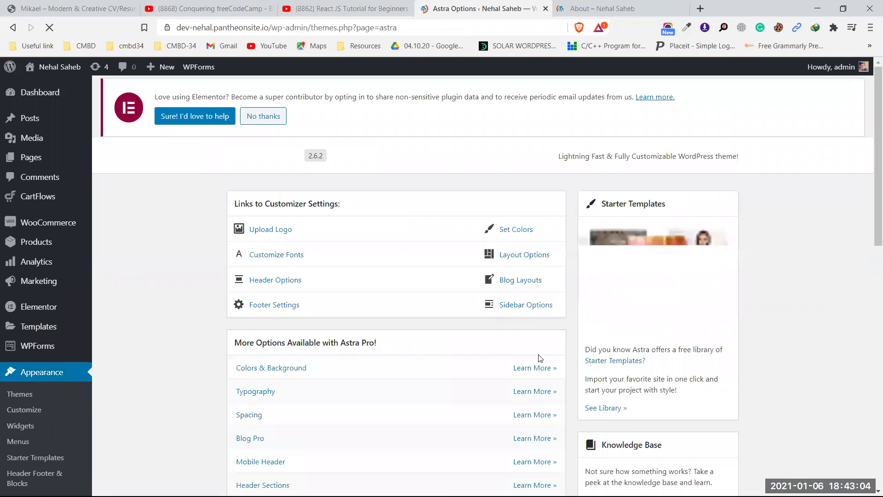
pyautogui.scroll(-2, 475, 346)
pyautogui.scroll(-2, 605, 280)
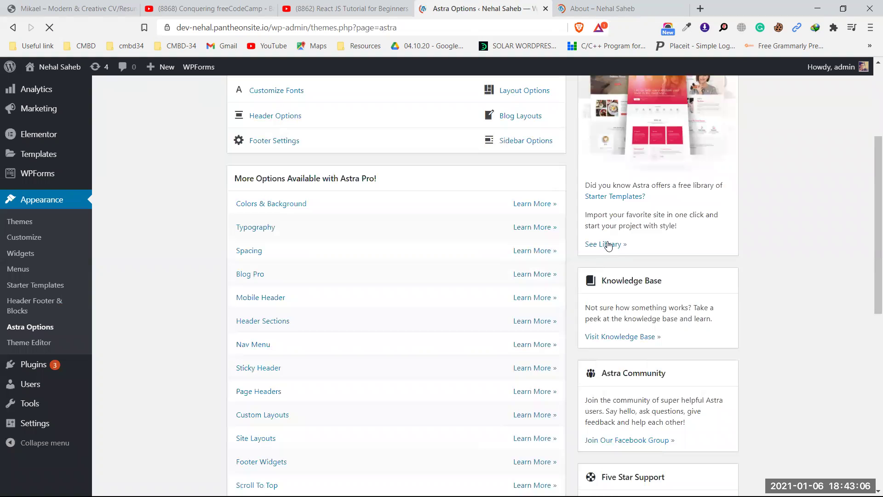
pyautogui.click(608, 245)
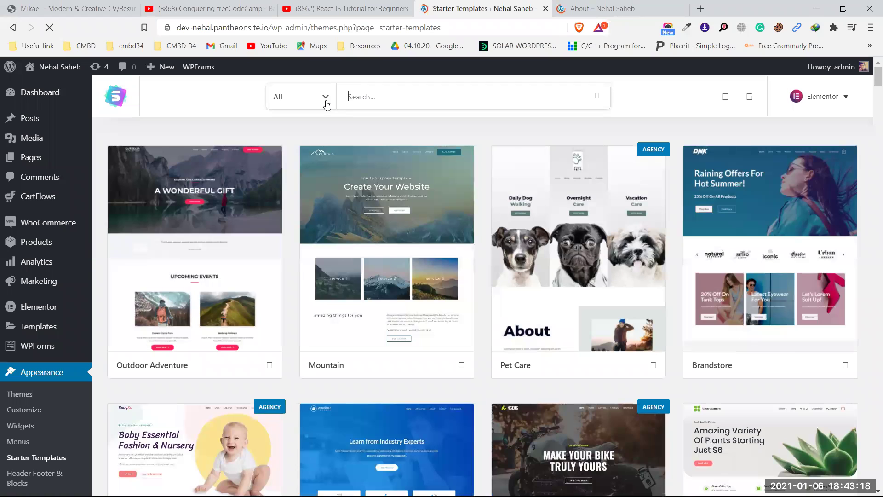
# - Filter the starter templates from All to Free, then scroll down and open the Car Repair template
pyautogui.click(326, 96)
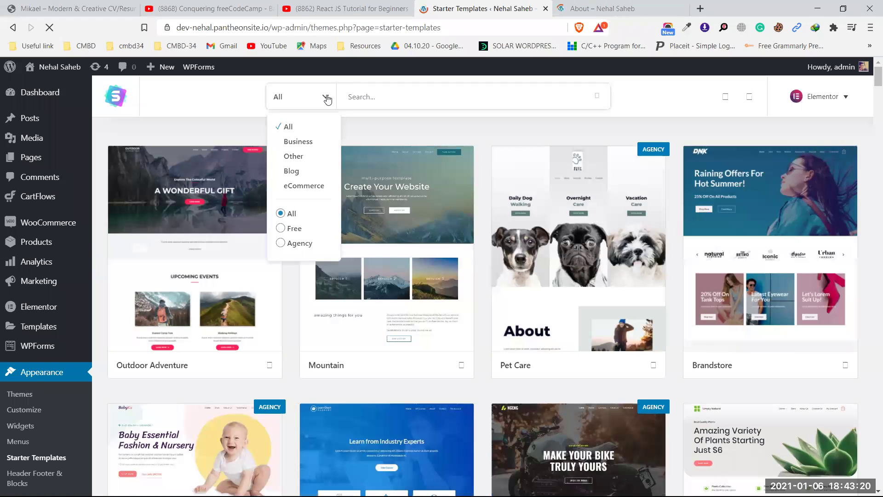
pyautogui.click(284, 229)
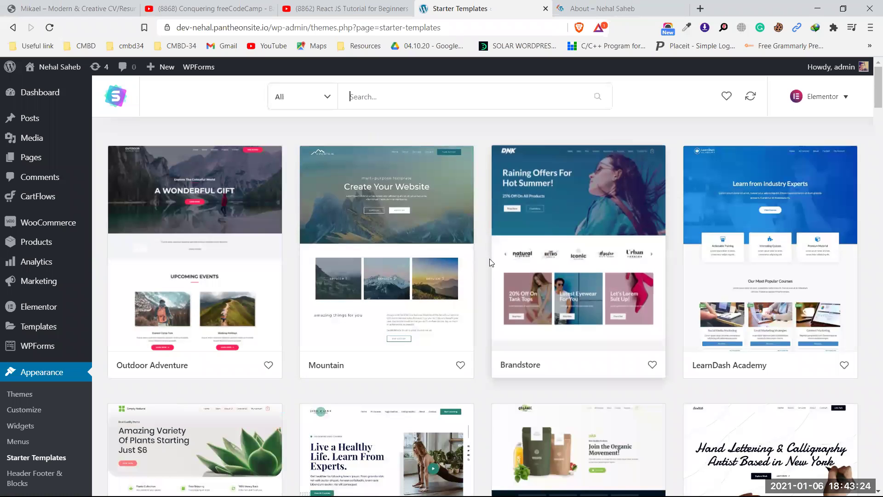
pyautogui.scroll(-2, 424, 251)
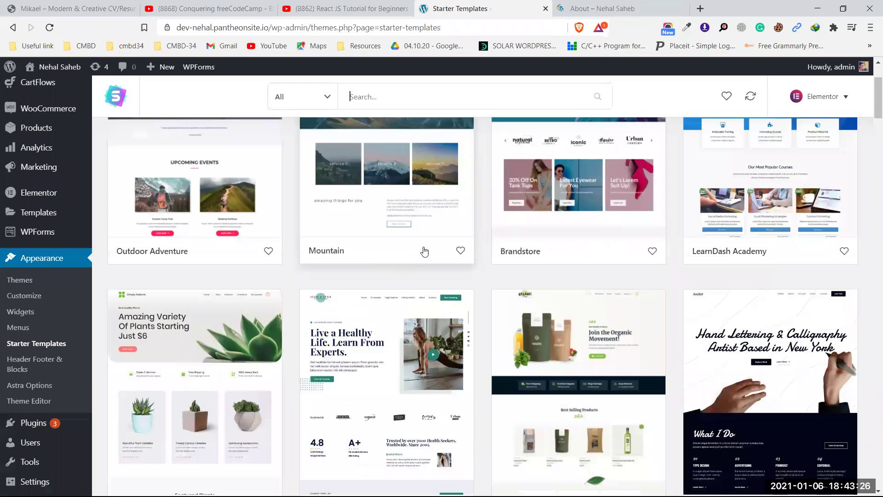
pyautogui.scroll(-7, 424, 251)
pyautogui.scroll(-6, 424, 251)
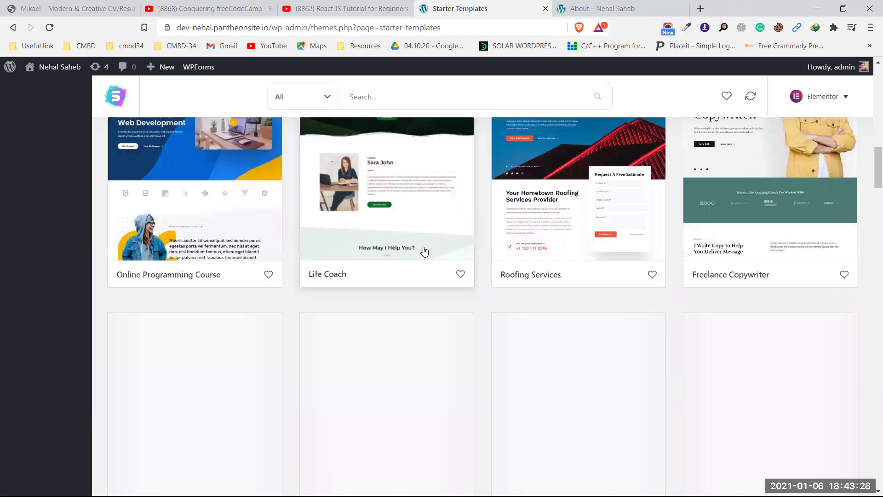
pyautogui.scroll(-6, 424, 246)
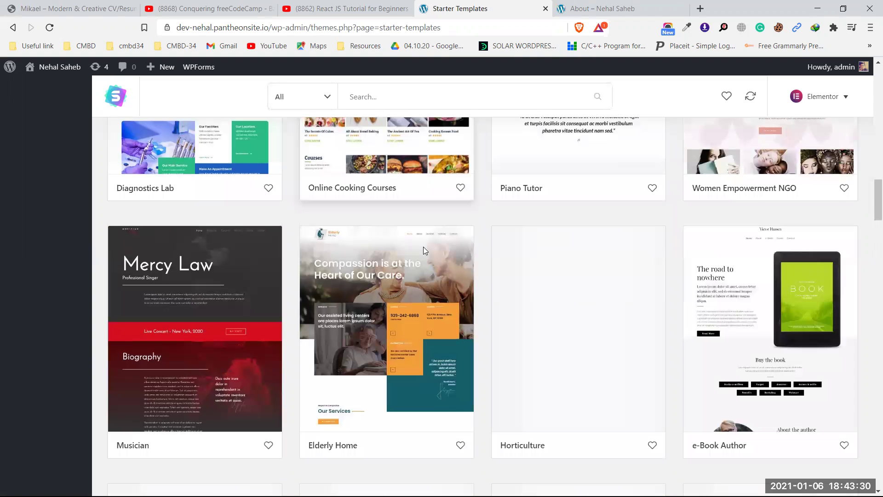
pyautogui.scroll(-4, 424, 247)
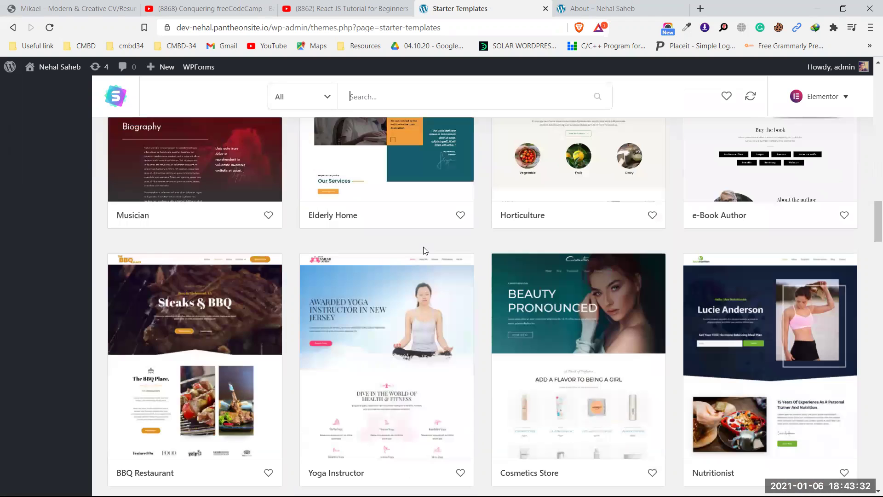
pyautogui.scroll(-5, 424, 251)
pyautogui.scroll(-6, 424, 251)
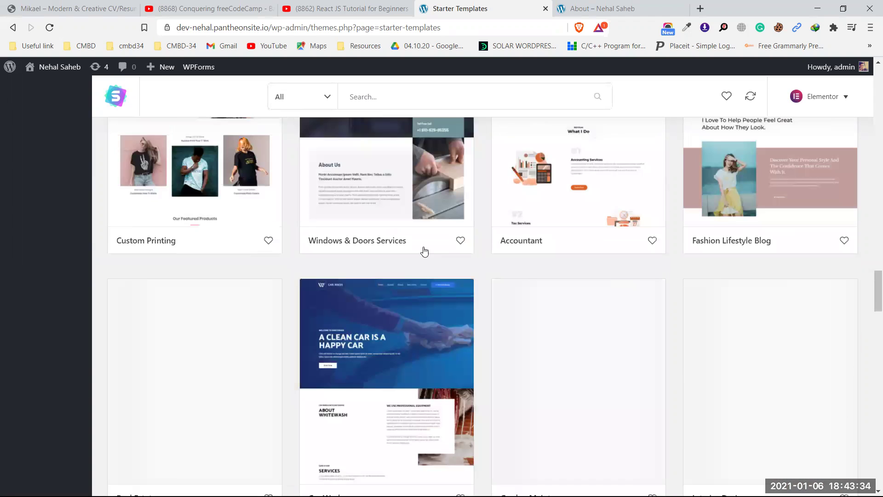
pyautogui.scroll(-7, 424, 251)
pyautogui.scroll(-6, 424, 251)
pyautogui.scroll(-10, 424, 251)
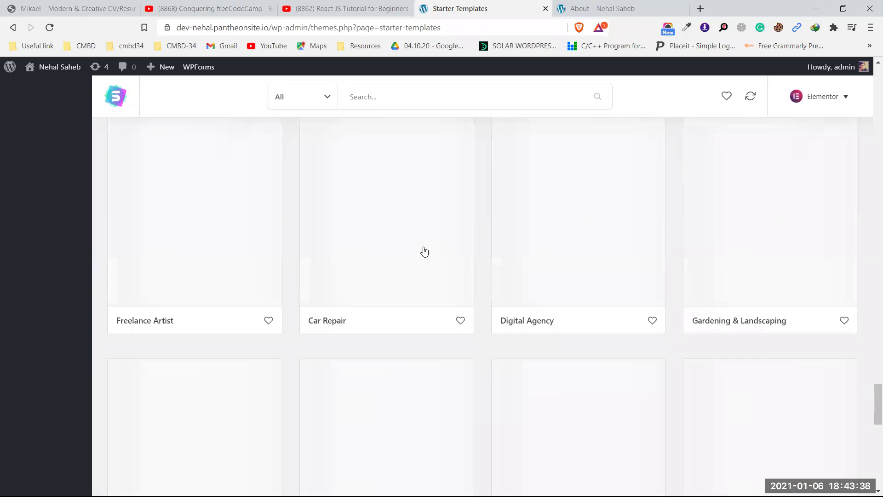
pyautogui.click(376, 226)
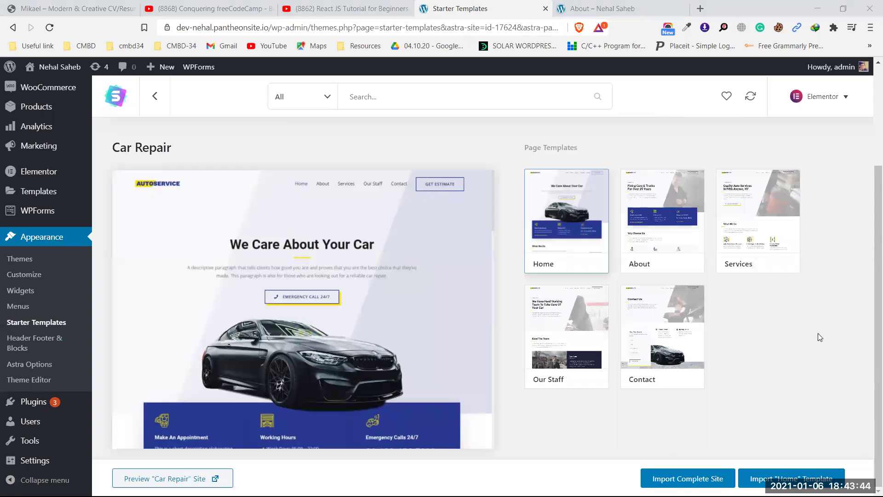
# - Begin Import Complete Site with 'Delete Previously Imported Site' ticked, and check the current About page
pyautogui.click(710, 479)
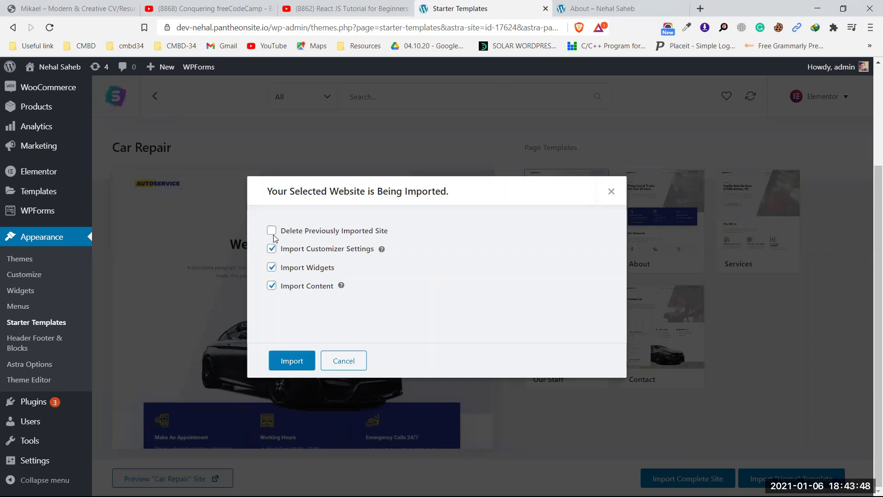
pyautogui.click(272, 230)
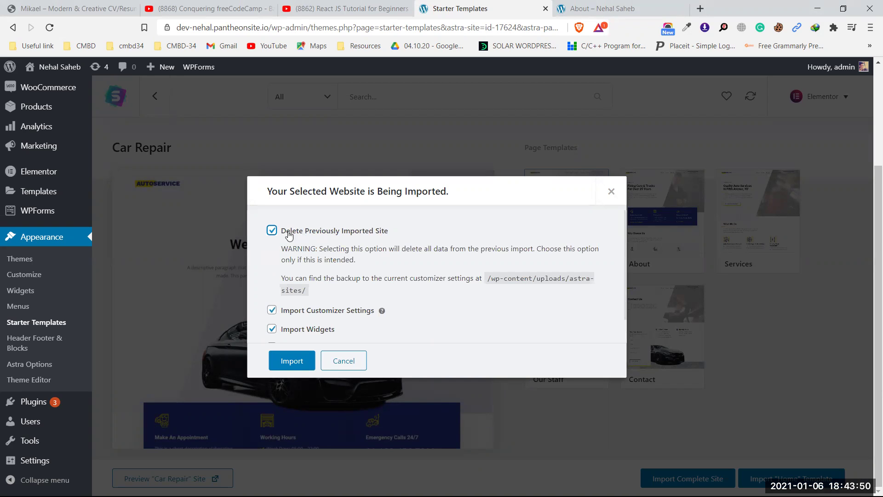
pyautogui.click(601, 8)
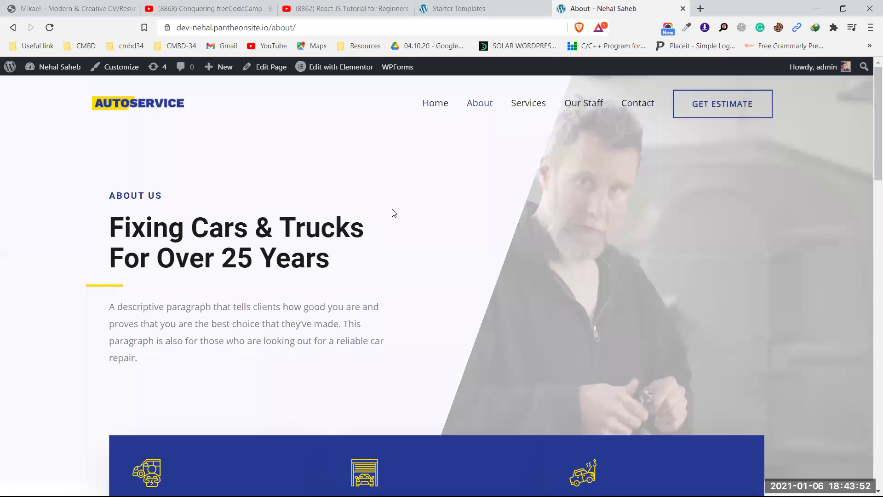
pyautogui.scroll(-15, 449, 266)
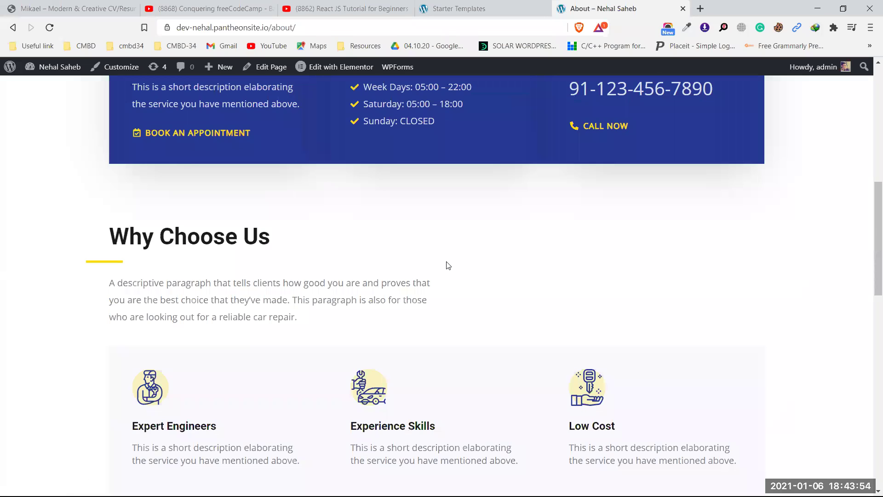
pyautogui.scroll(9, 448, 266)
pyautogui.scroll(8, 448, 266)
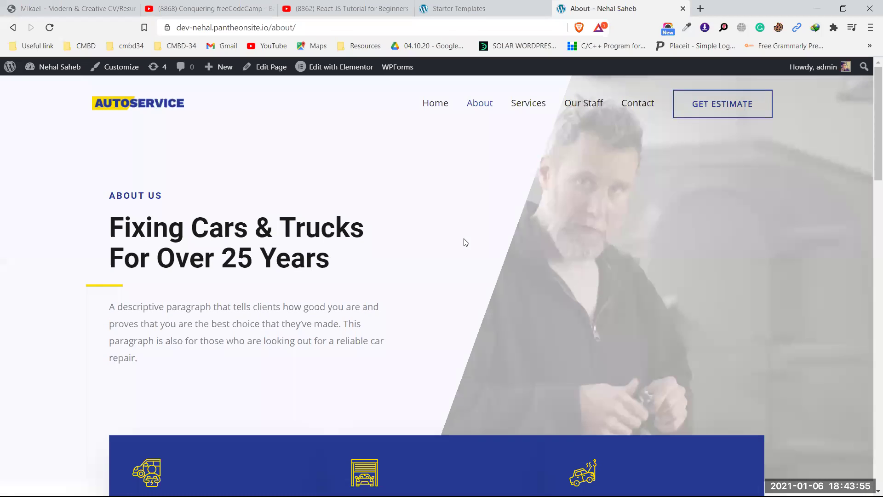
# - Preview the Home page, open it with Edit with Elementor, then return to the import dialog
pyautogui.click(435, 103)
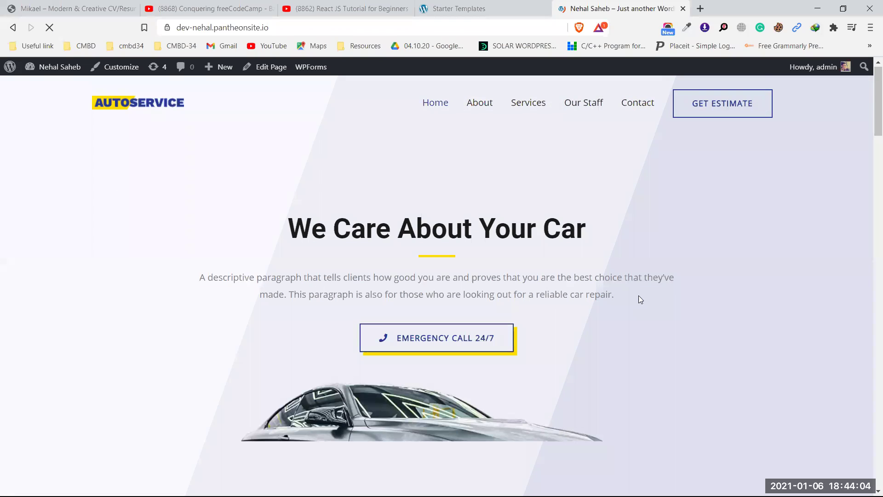
pyautogui.scroll(-5, 639, 295)
pyautogui.scroll(-15, 638, 296)
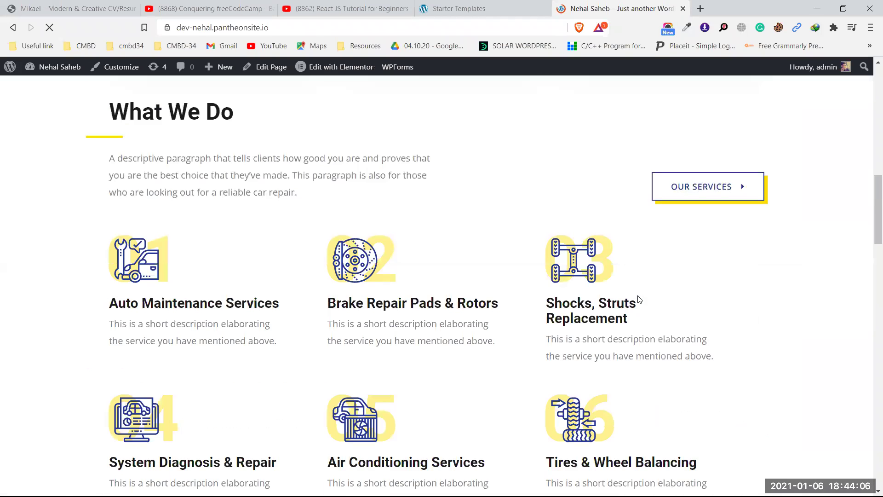
pyautogui.scroll(-5, 639, 300)
pyautogui.scroll(20, 639, 299)
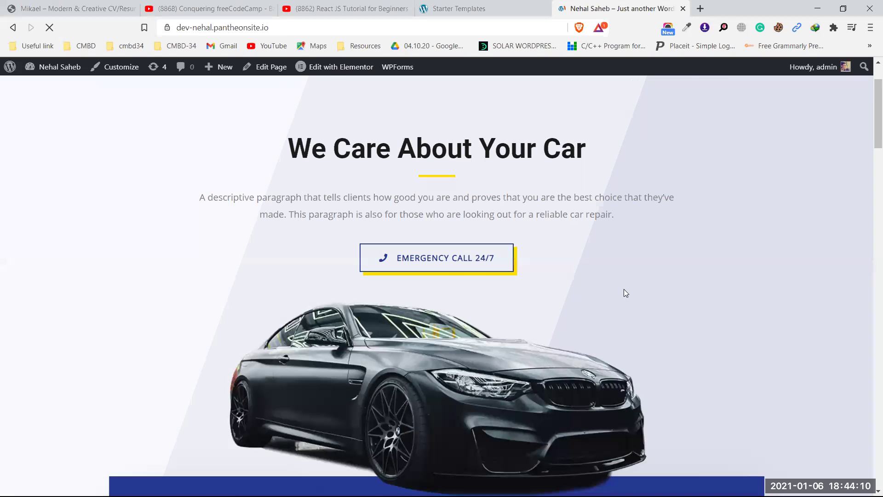
pyautogui.scroll(2, 624, 289)
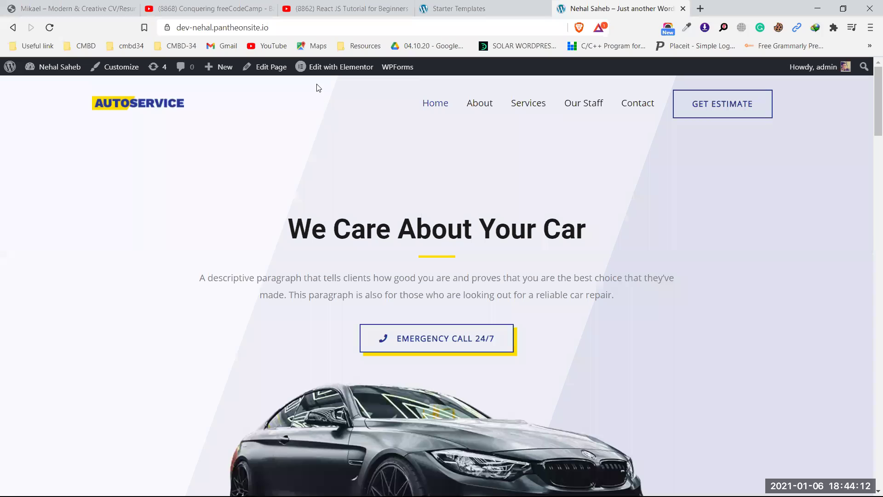
pyautogui.click(341, 67)
pyautogui.click(488, 5)
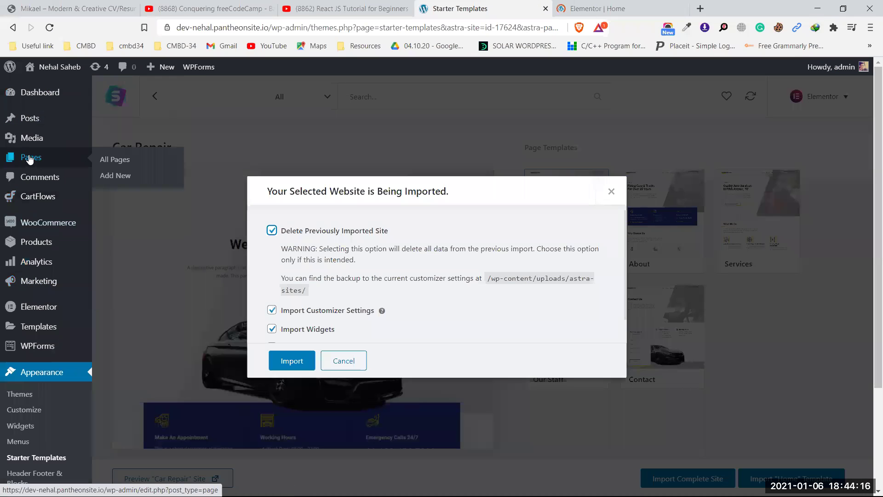
# - Switch to the 'Elementor | Home' tab, let the editor load, then minimize the browser window
pyautogui.click(28, 86)
pyautogui.click(614, 4)
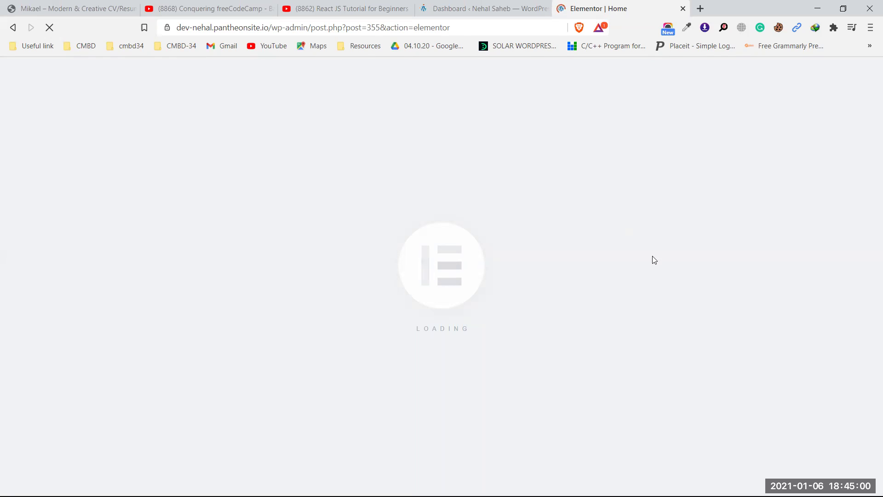
pyautogui.click(818, 9)
pyautogui.click(822, 11)
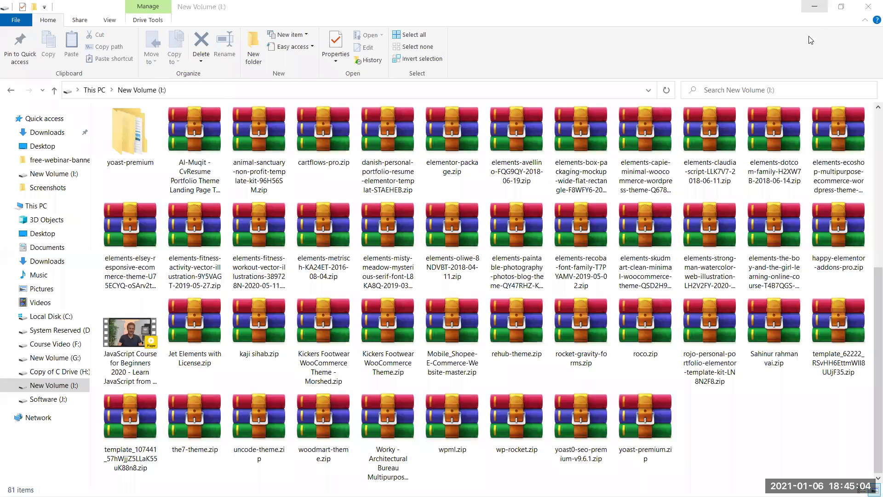
pyautogui.press('super+d')
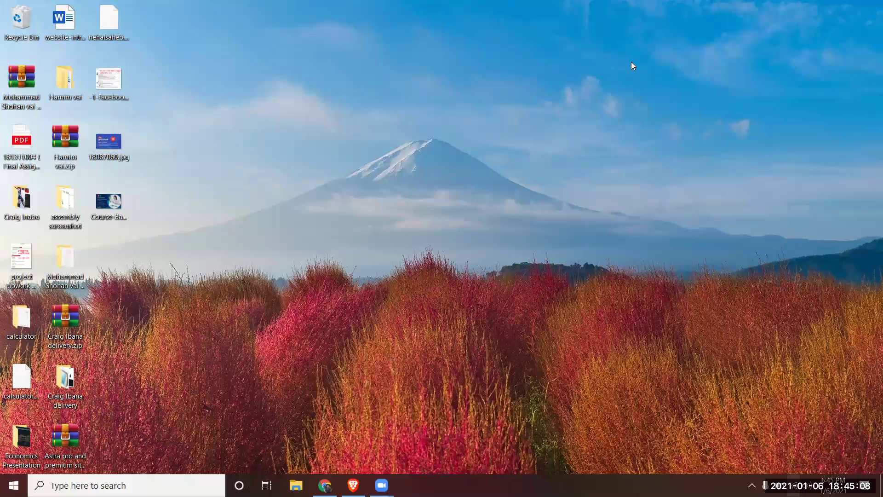
pyautogui.click(791, 486)
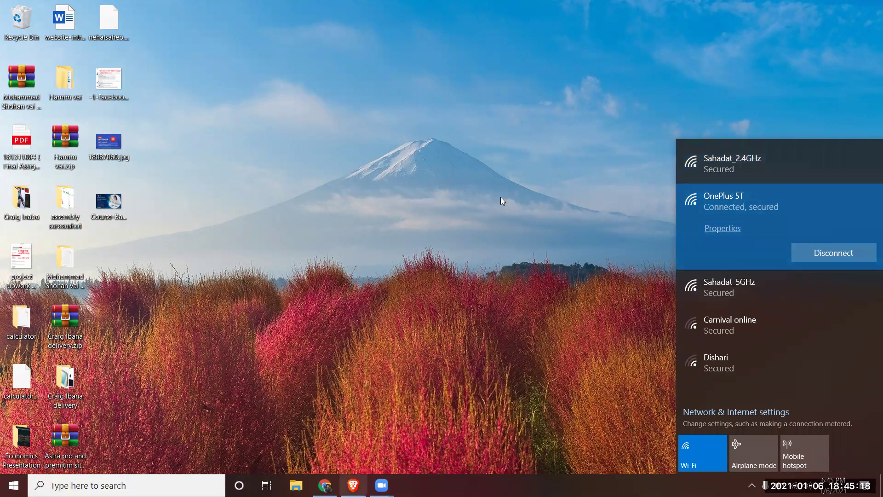
pyautogui.hotkey('alt', 'Tab')
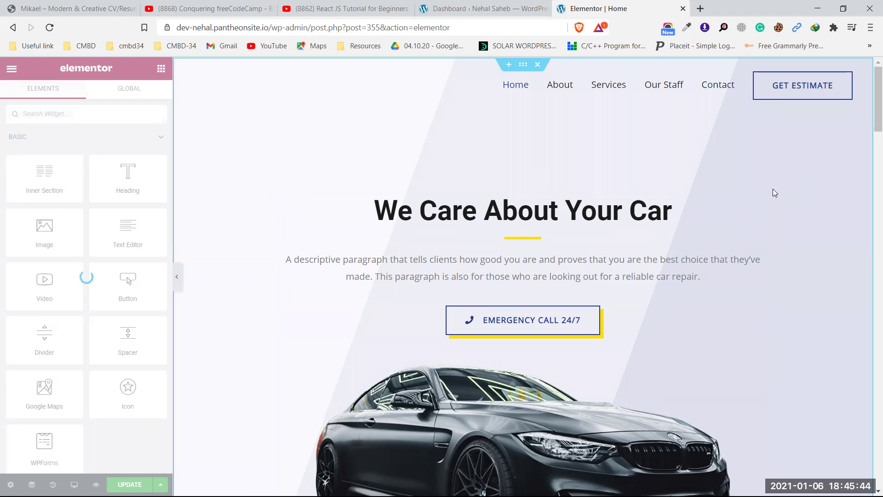
pyautogui.scroll(-4, 772, 190)
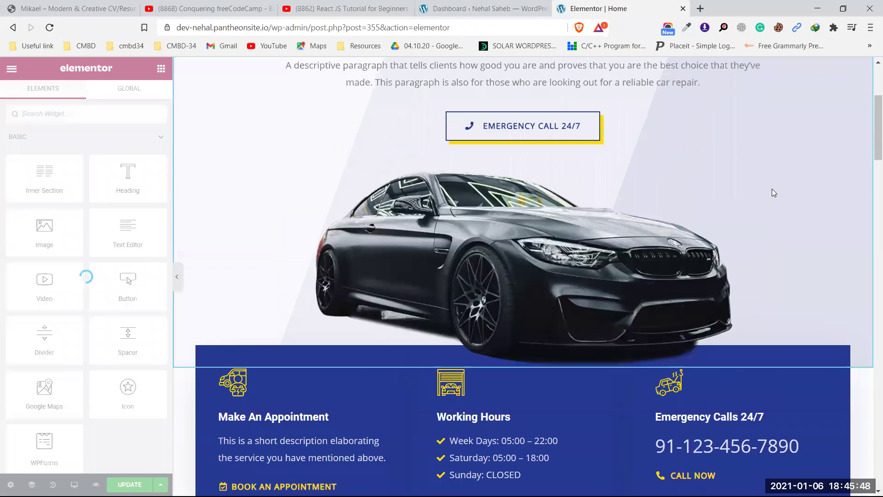
pyautogui.scroll(-4, 774, 193)
pyautogui.scroll(-8, 774, 192)
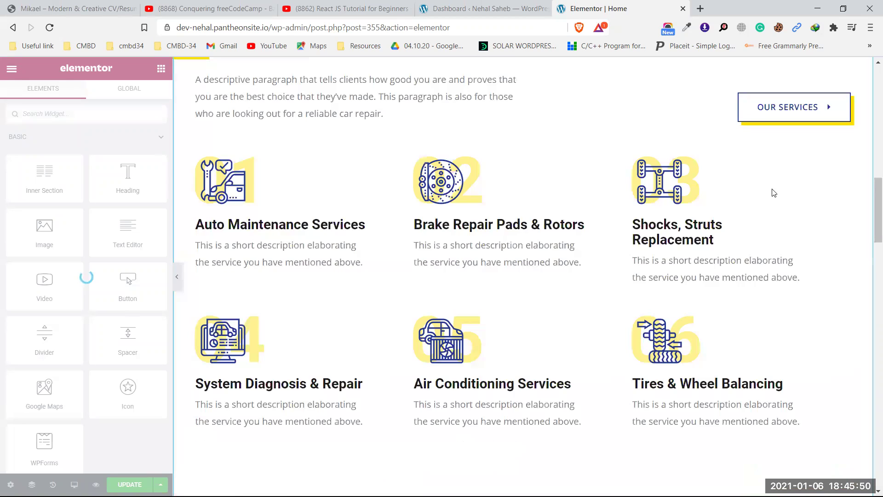
pyautogui.scroll(-8, 774, 193)
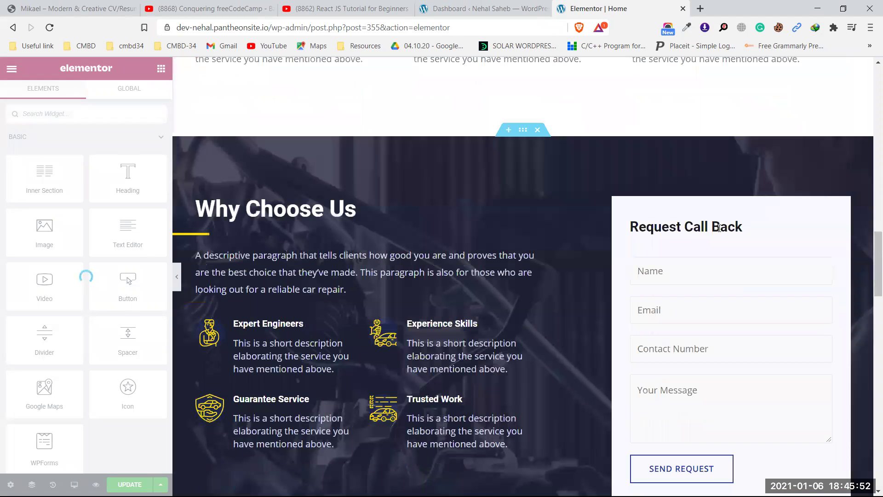
pyautogui.scroll(-10, 508, 192)
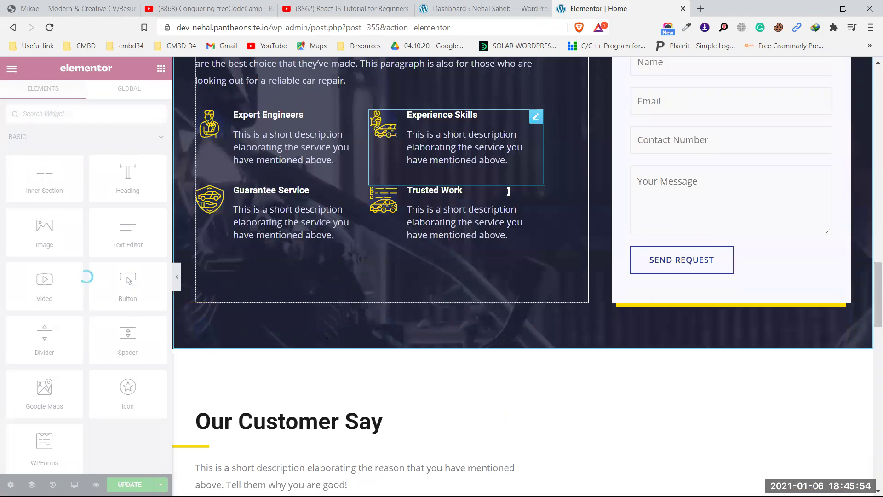
pyautogui.scroll(-10, 574, 196)
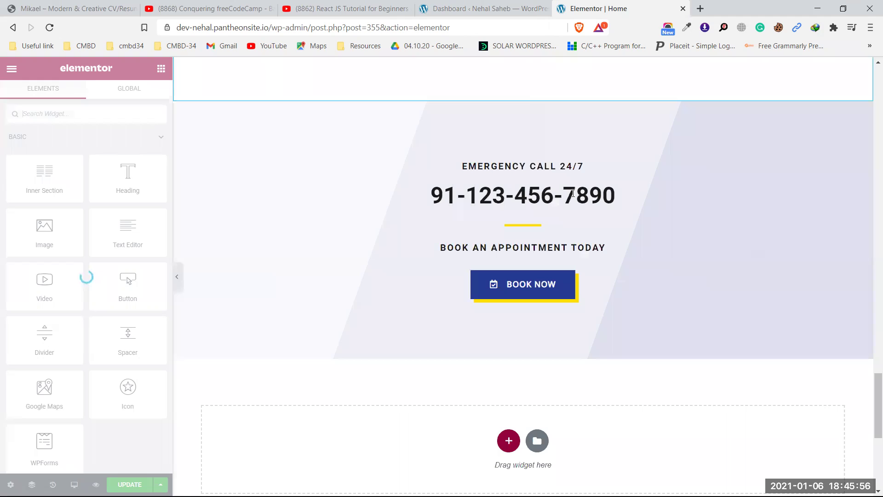
pyautogui.scroll(-5, 668, 199)
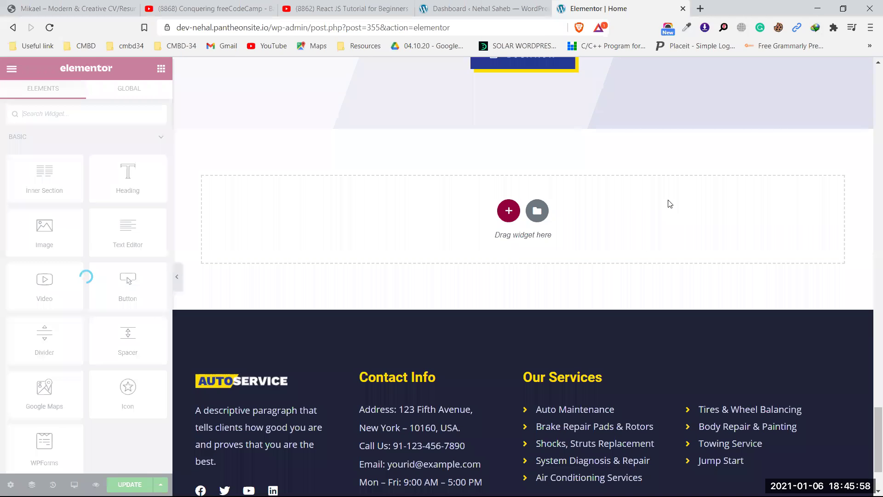
pyautogui.scroll(10, 670, 203)
pyautogui.scroll(10, 670, 204)
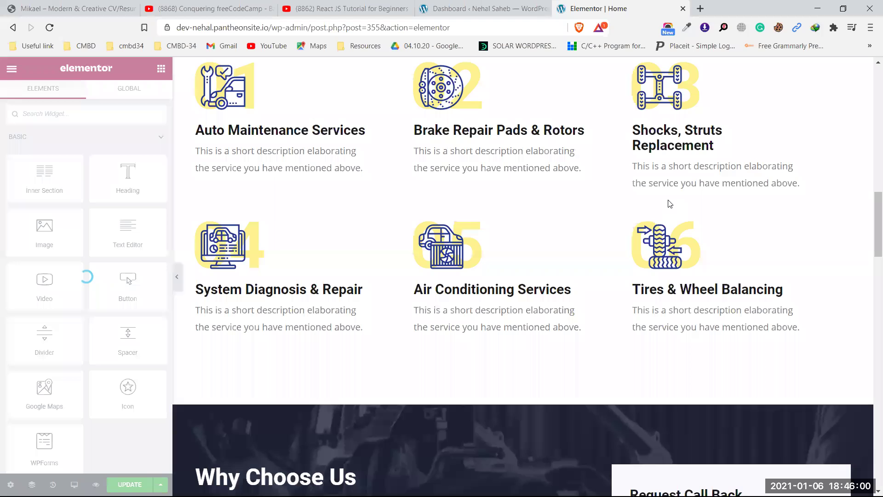
pyautogui.scroll(10, 670, 204)
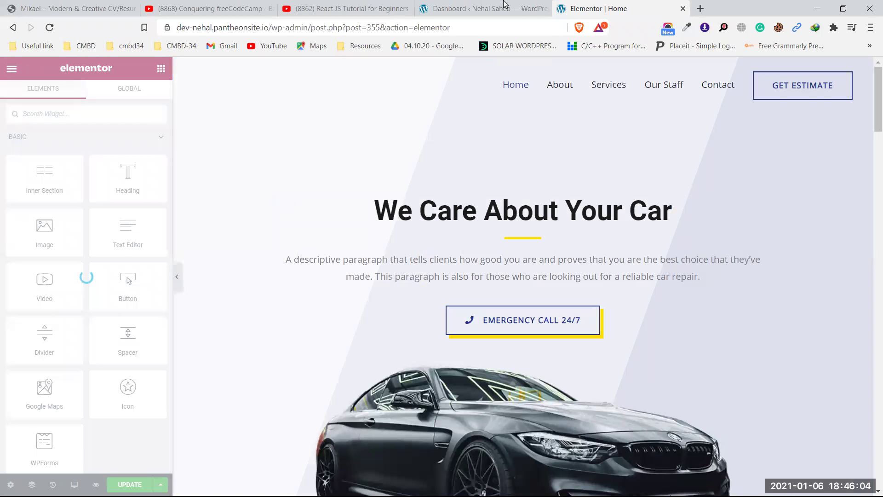
pyautogui.click(461, 7)
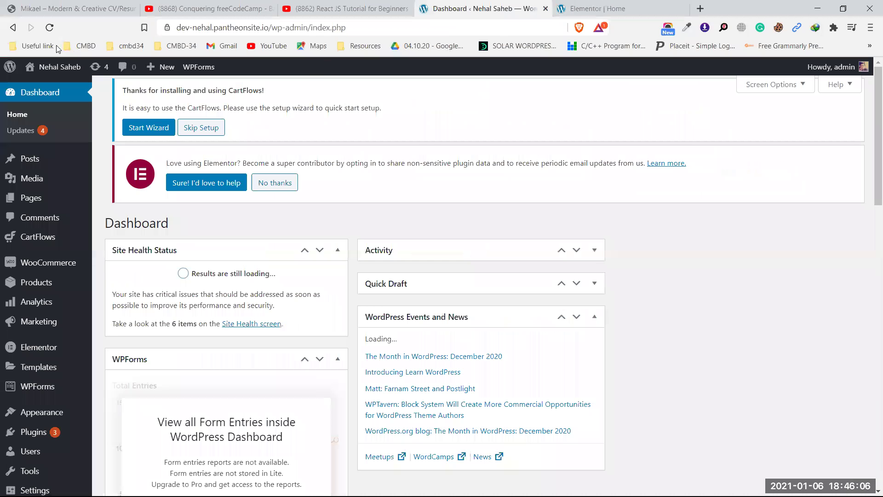
pyautogui.hotkey('ctrl', 'Tab')
pyautogui.click(50, 28)
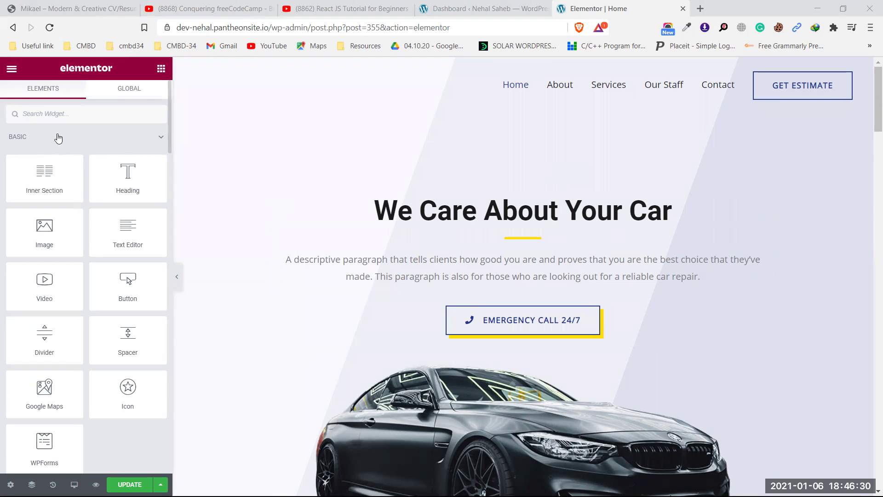
# - Collapse the BASIC widget category to reveal the PRO widgets, then minimize the browser
pyautogui.click(135, 140)
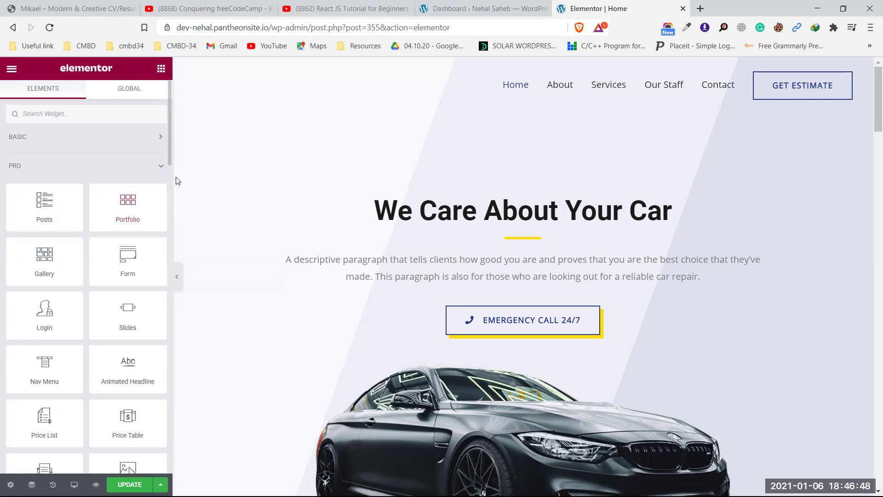
pyautogui.click(818, 8)
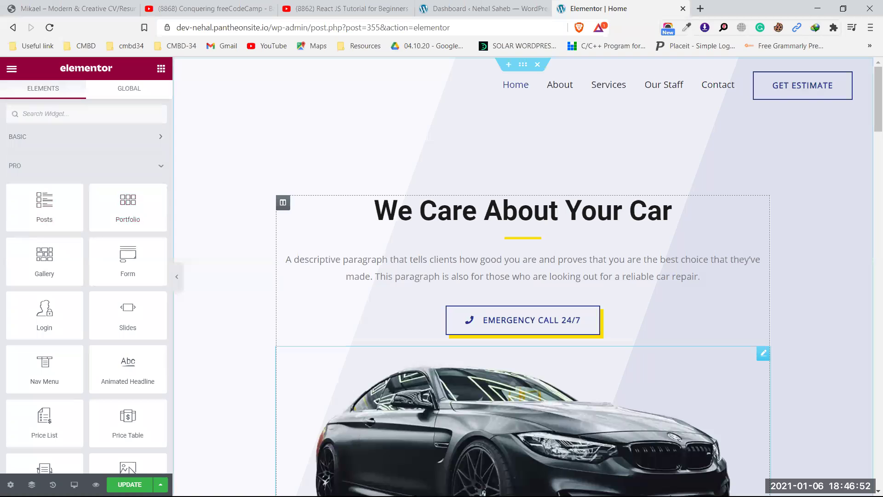
pyautogui.click(817, 9)
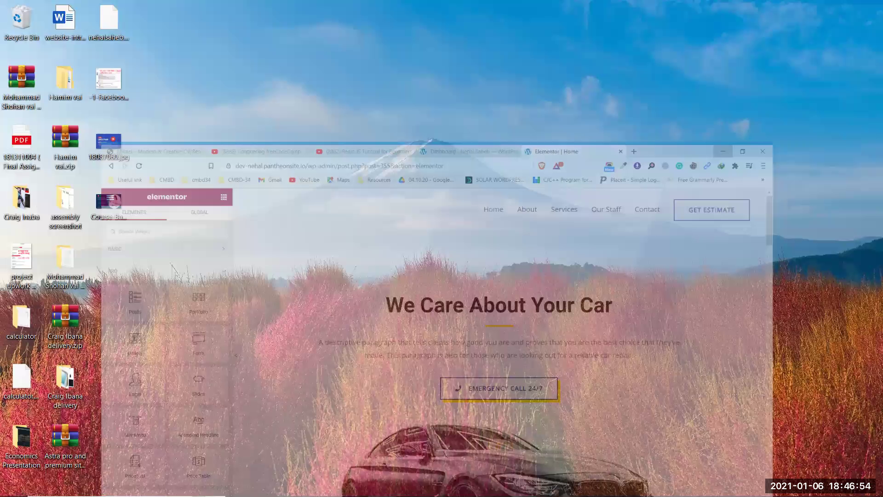
# - Switch to the other browser window's Google Drive tab and reload the Drive home
pyautogui.hotkey('alt', 'Tab')
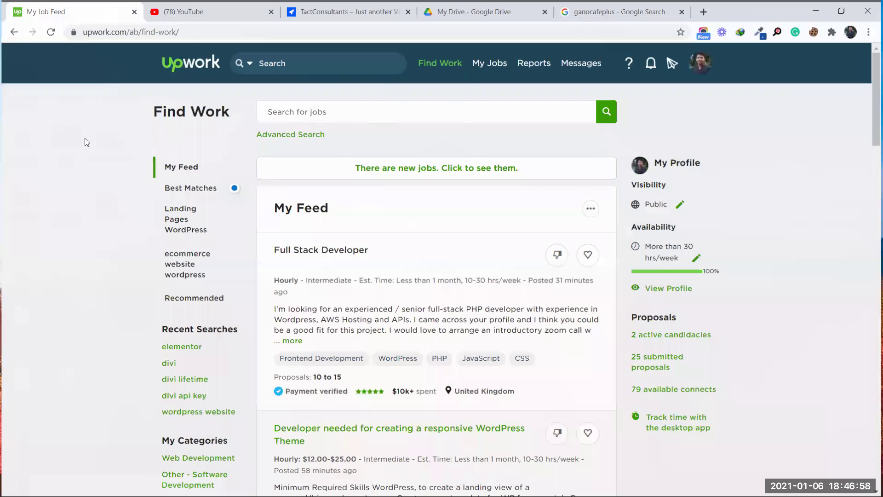
pyautogui.hotkey('ctrl', '4')
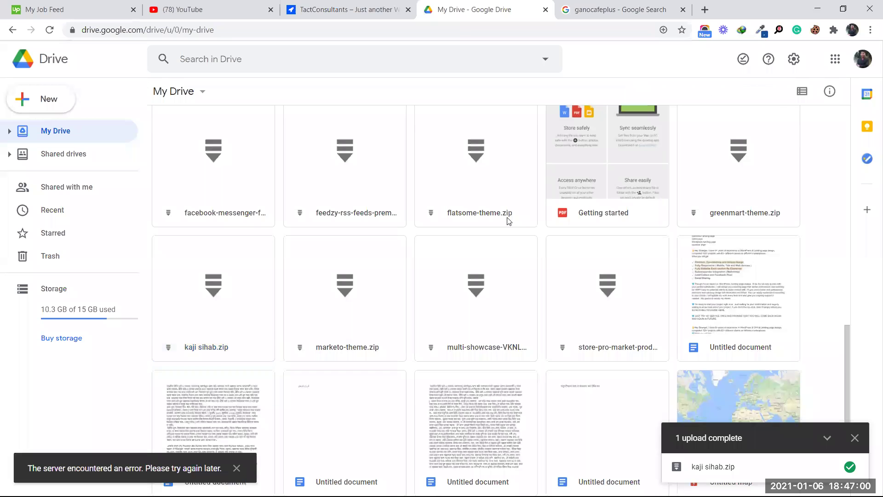
pyautogui.scroll(-3, 509, 221)
pyautogui.scroll(5, 89, 178)
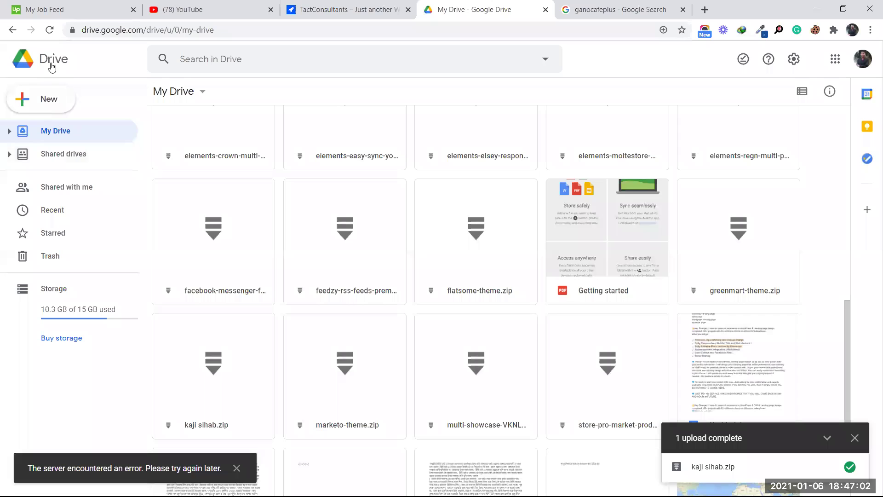
pyautogui.click(53, 59)
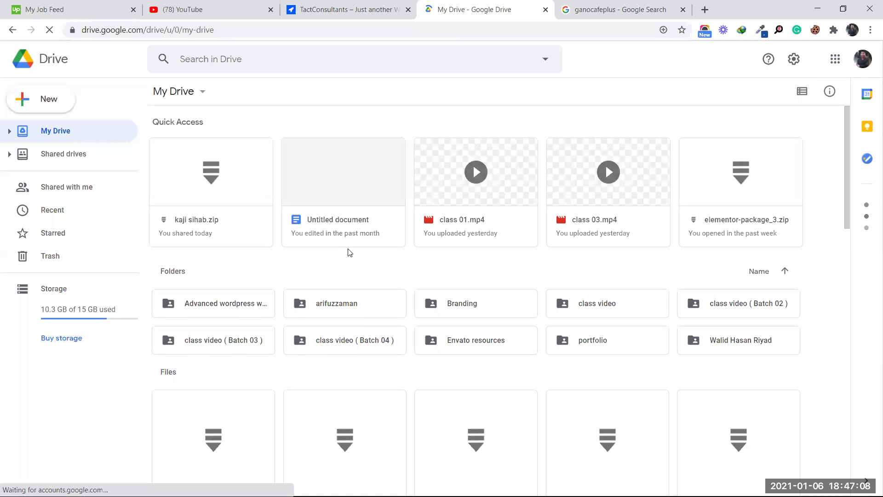
# - Open the class video ( Batch 04 ) folder, cancel a new folder, and go back to My Drive
pyautogui.doubleClick(329, 343)
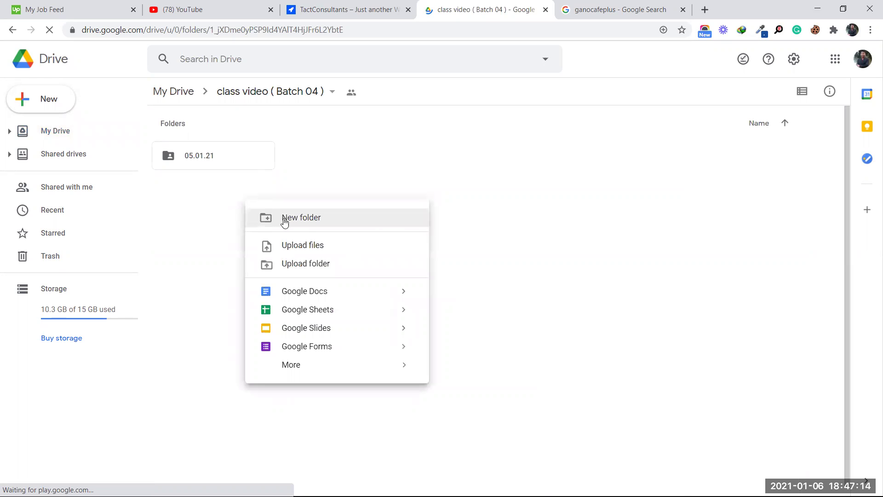
pyautogui.click(287, 217)
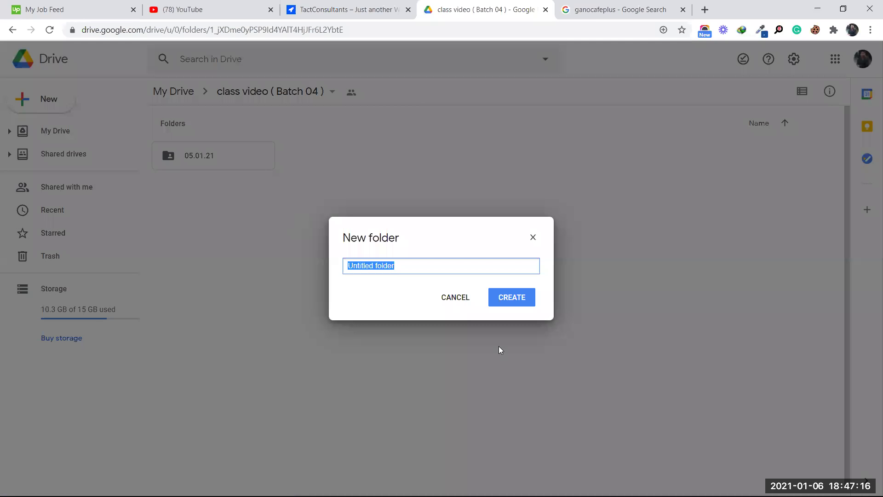
pyautogui.click(454, 300)
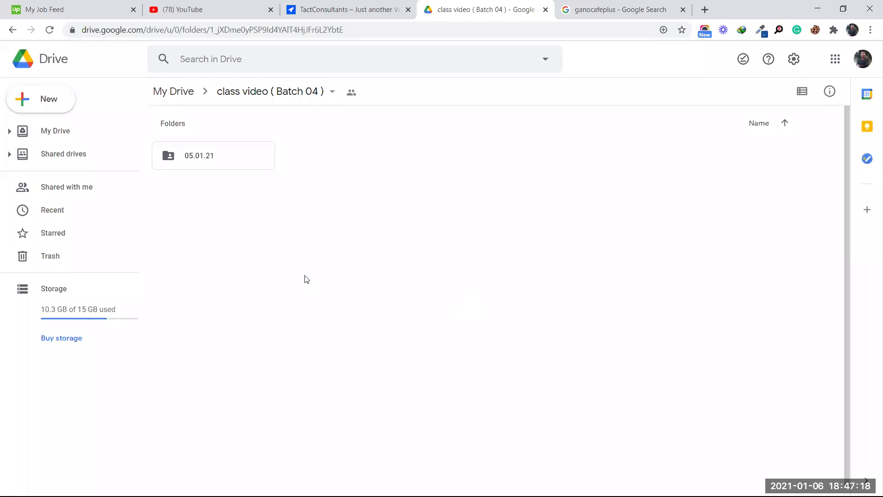
pyautogui.click(60, 127)
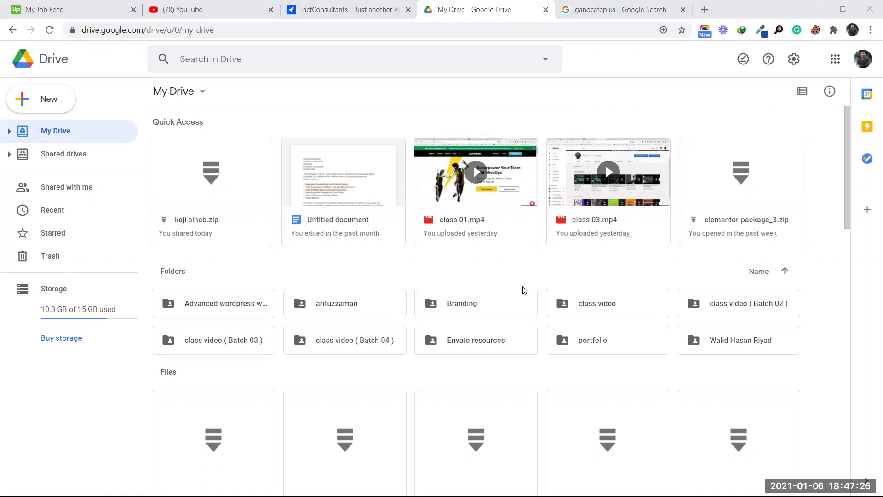
# - Upload elementor-package.zip from Downloads into My Drive and locate it in the file list
pyautogui.rightClick(484, 364)
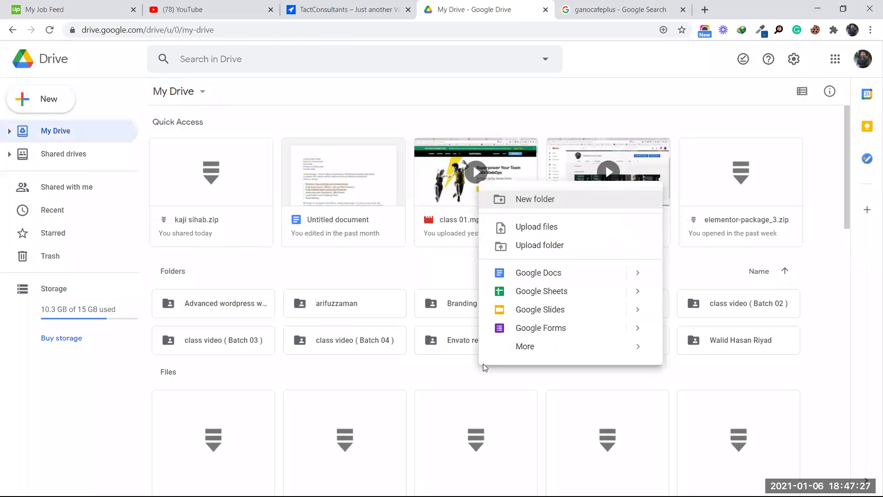
pyautogui.click(549, 227)
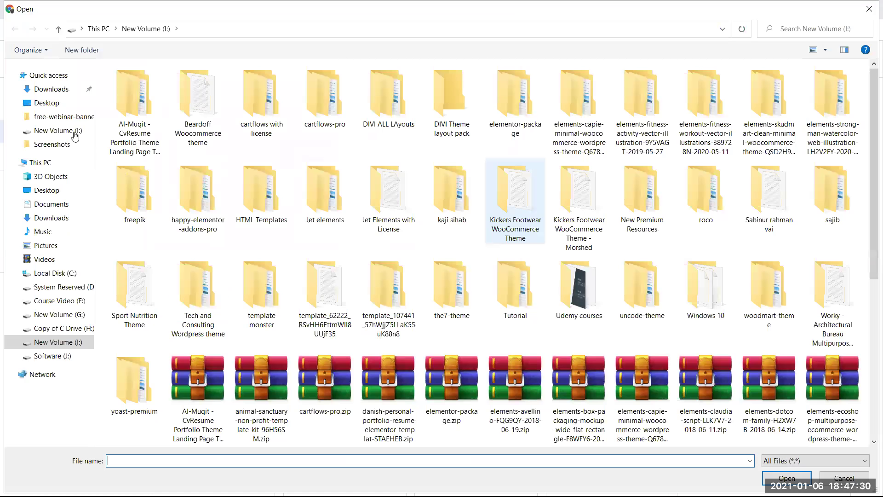
pyautogui.click(66, 90)
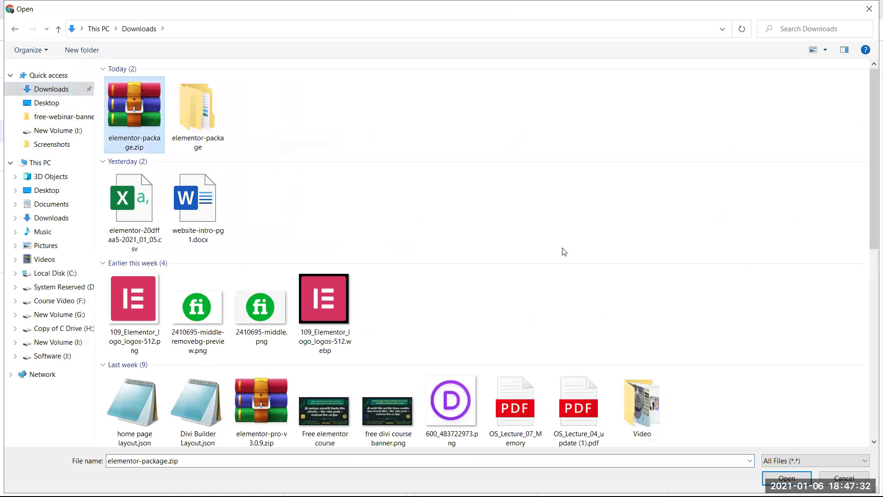
pyautogui.click(787, 479)
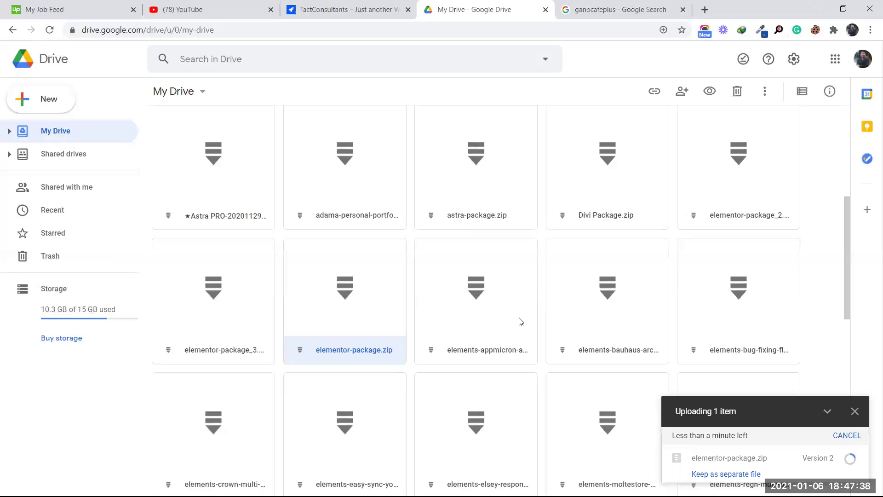
pyautogui.scroll(5, 521, 322)
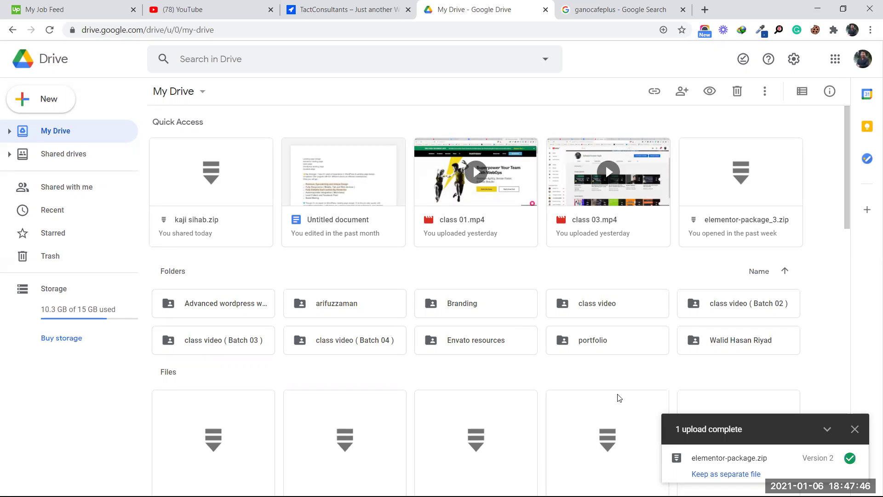
pyautogui.click(850, 458)
pyautogui.scroll(-2, 541, 402)
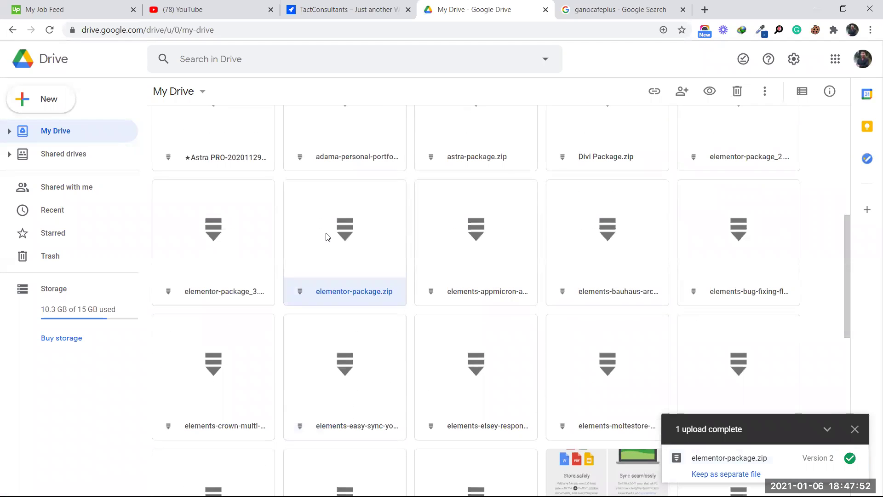
pyautogui.rightClick(327, 237)
# - Share elementor-package.zip with Anyone with the link, copy the link, and minimize Drive
pyautogui.click(373, 254)
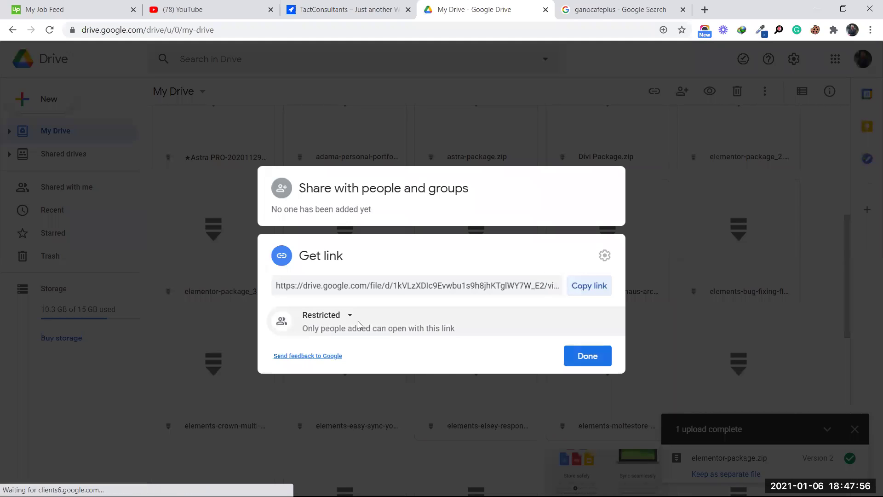
pyautogui.click(328, 317)
pyautogui.click(339, 368)
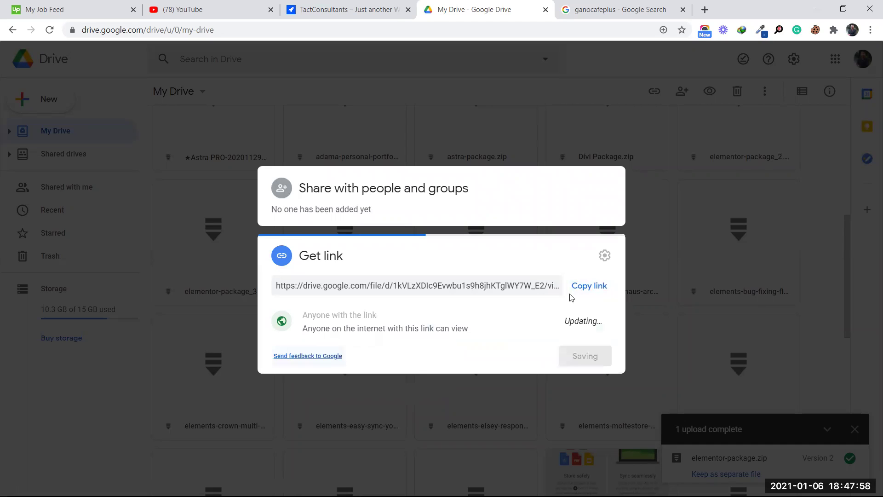
pyautogui.click(596, 286)
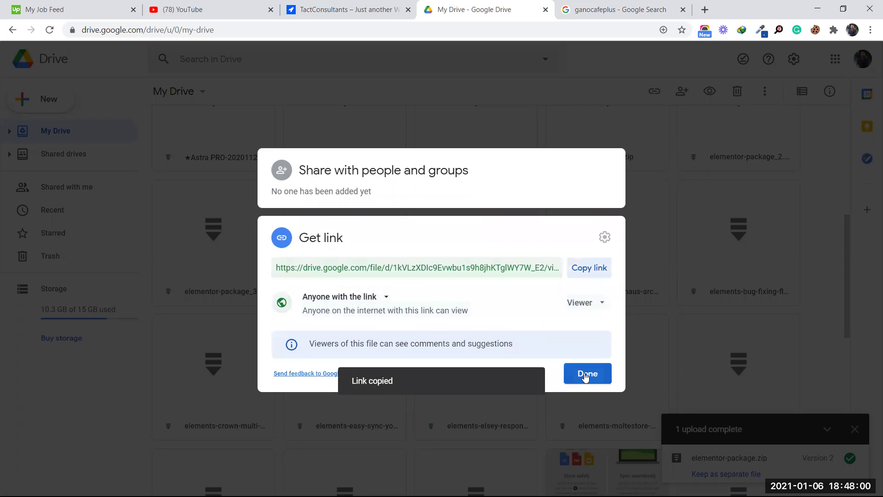
pyautogui.click(586, 371)
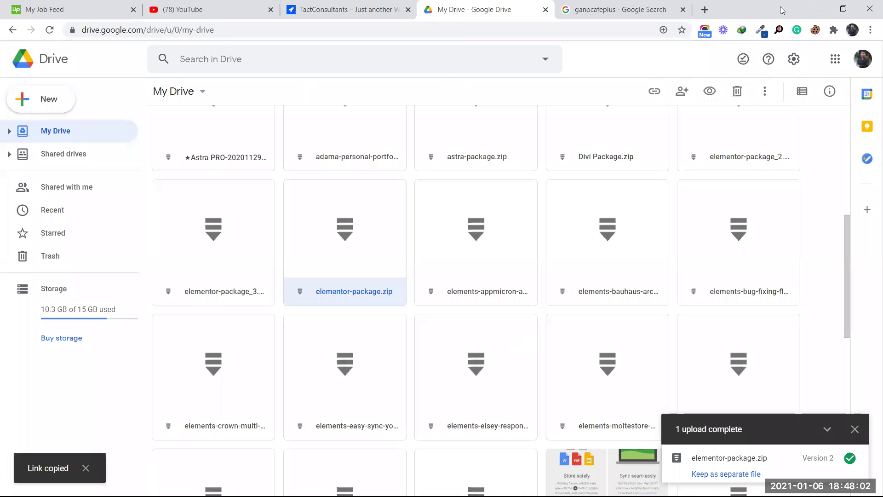
pyautogui.click(816, 8)
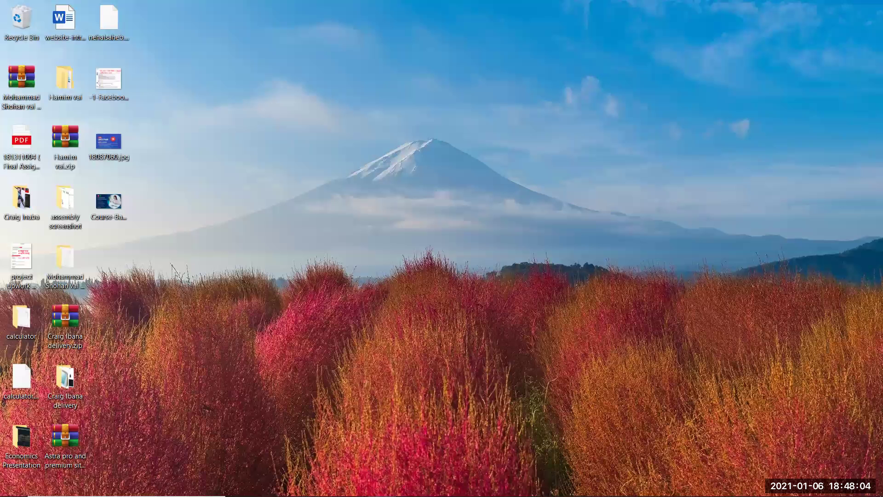
# - Load facebook.com in a new tab and confirm the pending friend request
pyautogui.hotkey('alt', 'Tab')
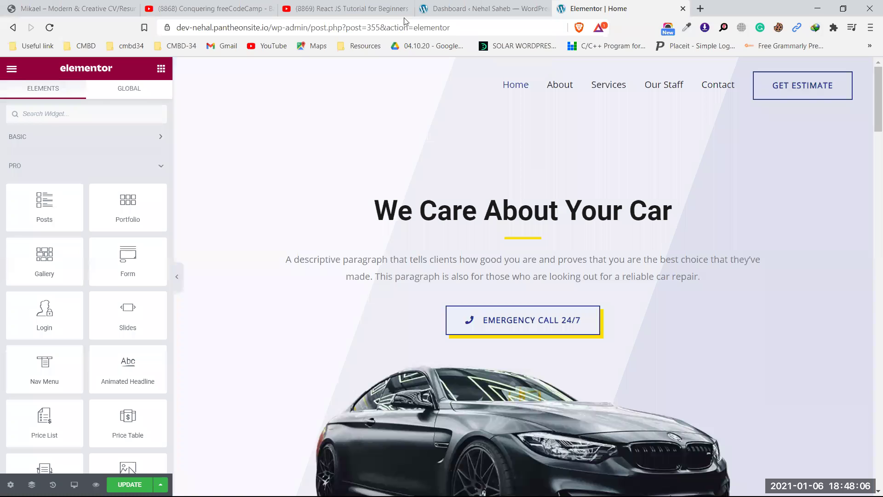
pyautogui.click(701, 9)
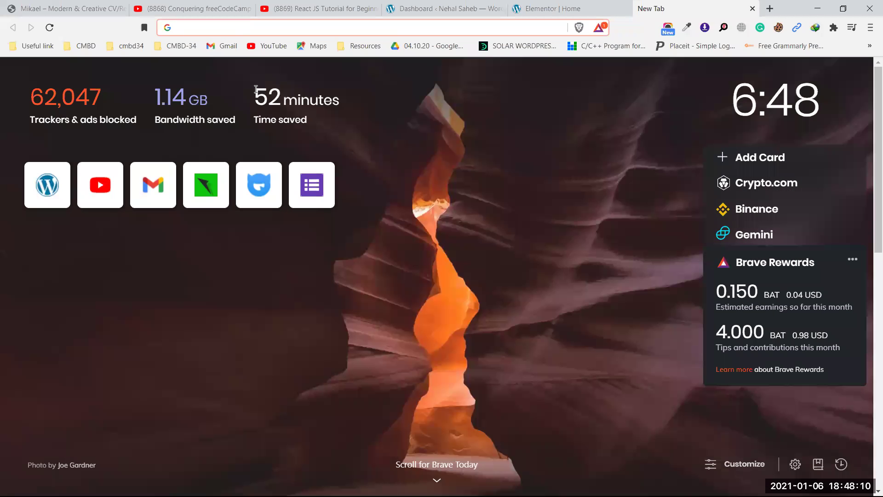
pyautogui.write('facebook.com')
pyautogui.press('Return')
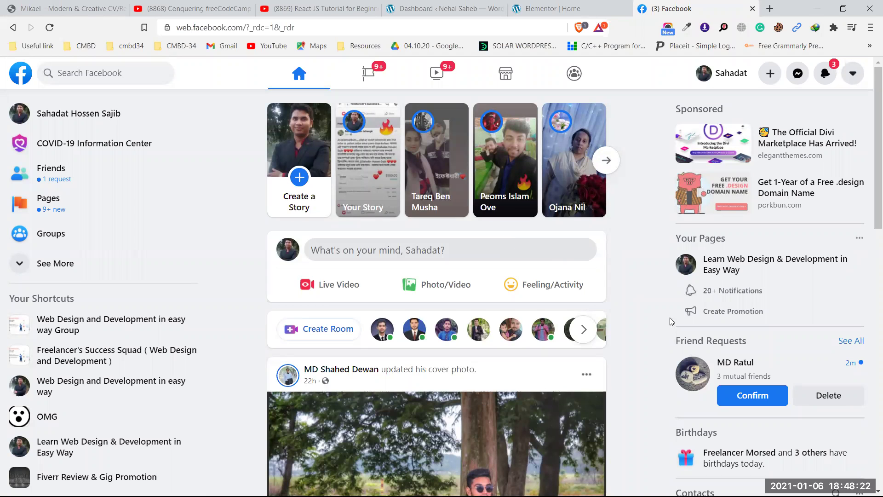
pyautogui.click(755, 396)
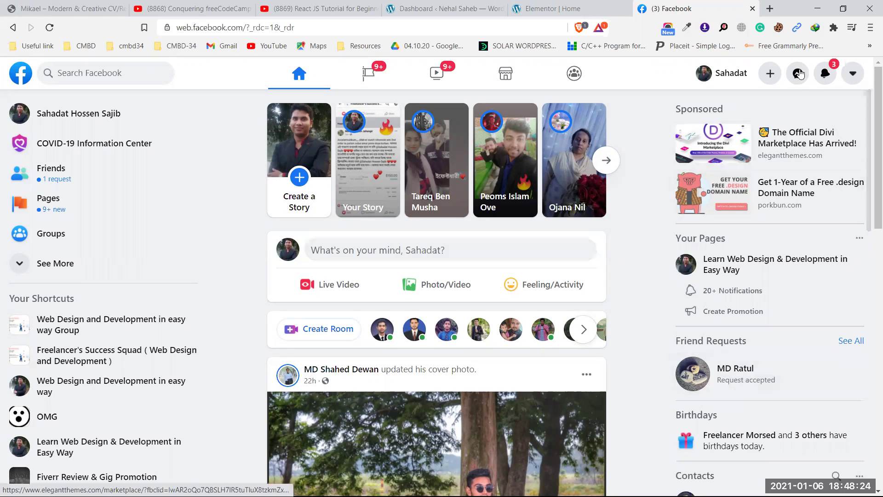
# - Open the group chat in Messenger and send the copied Google Drive link
pyautogui.click(798, 75)
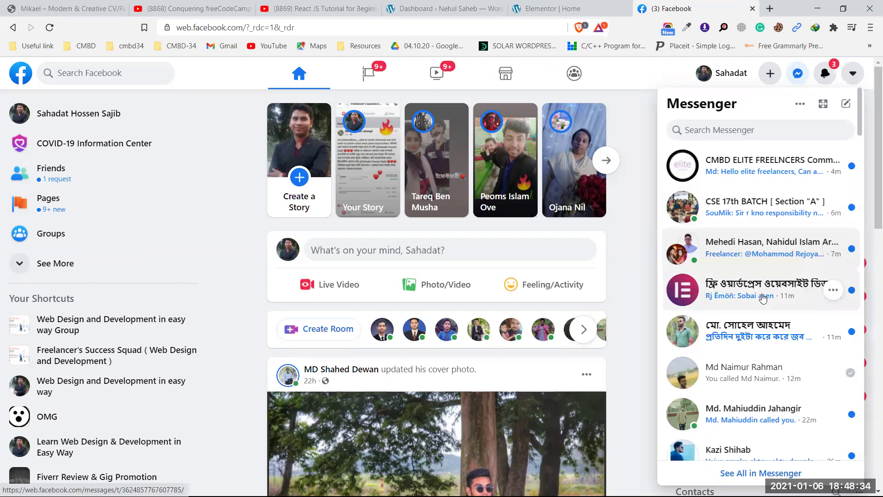
pyautogui.click(728, 297)
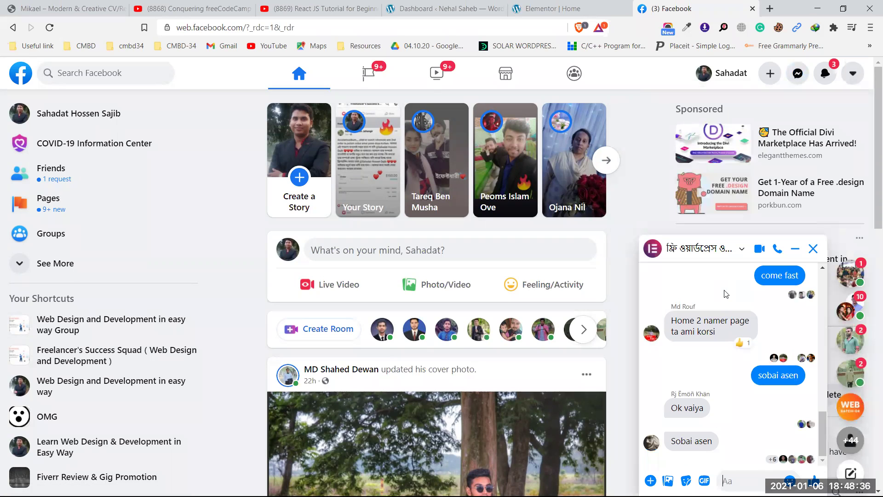
pyautogui.press('Return')
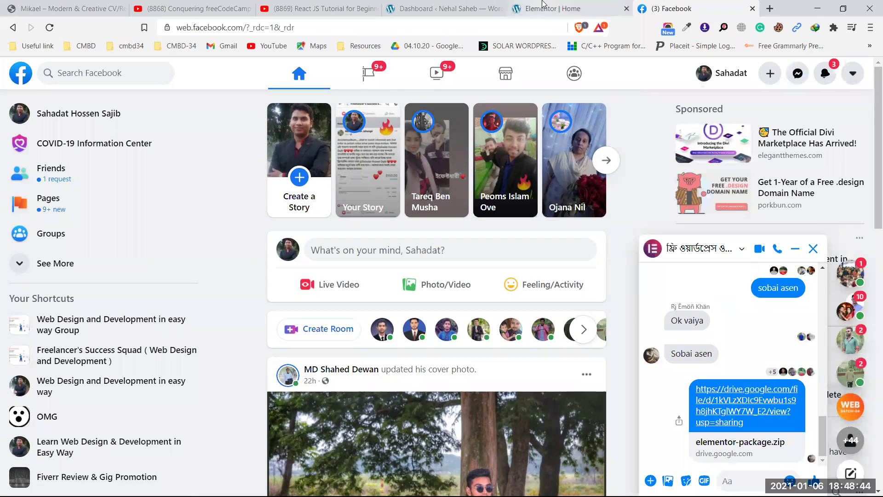
# - Return to the Elementor Home editor, scroll to Why Choose Us and start a new section above it
pyautogui.click(562, 7)
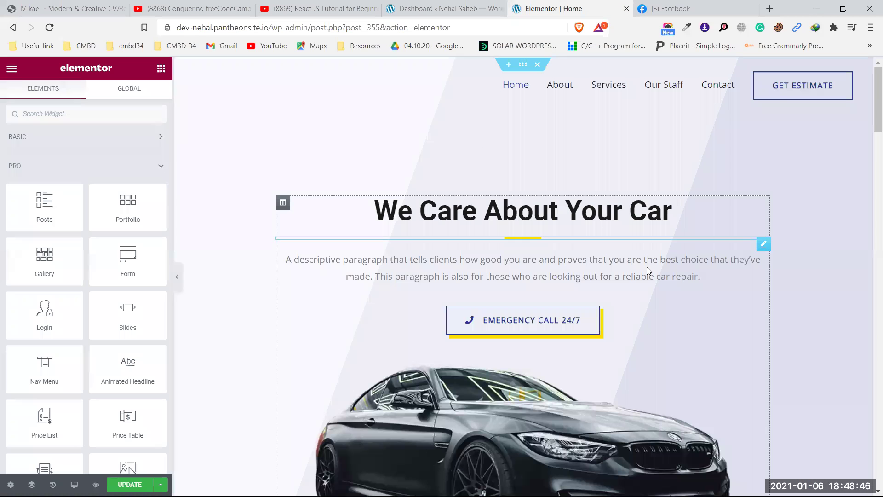
pyautogui.scroll(-9, 648, 264)
pyautogui.scroll(-12, 648, 264)
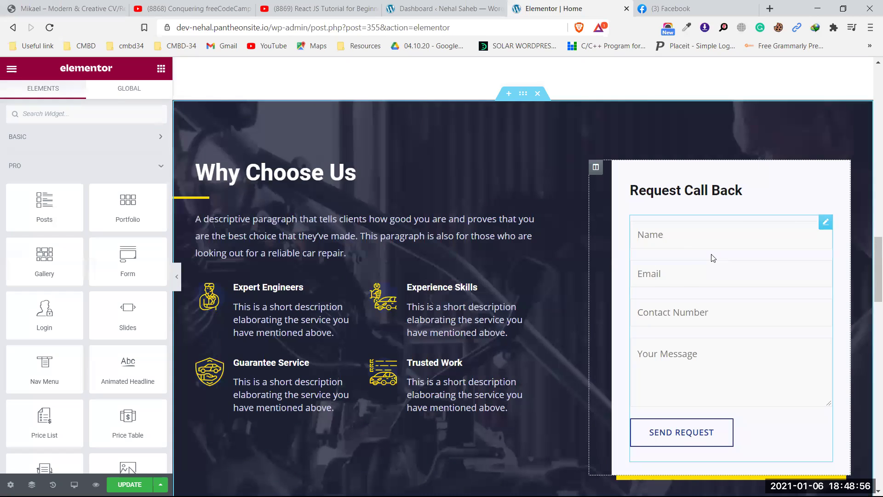
pyautogui.scroll(1, 560, 245)
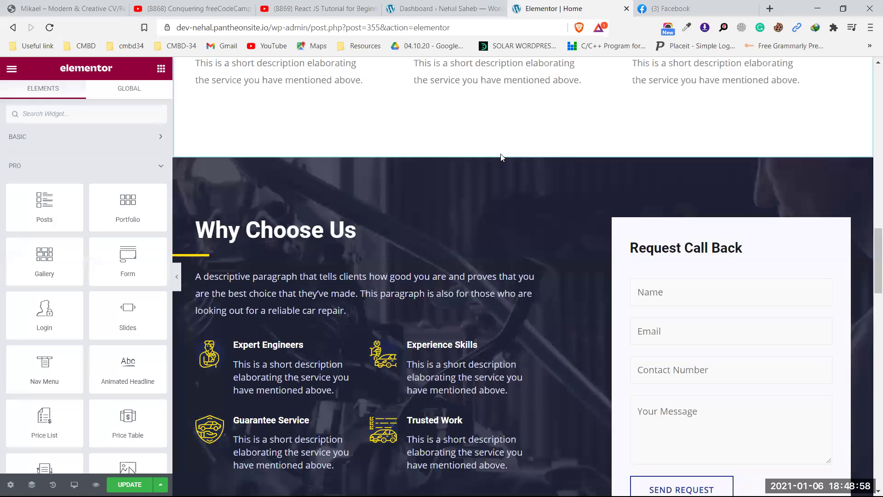
pyautogui.scroll(-1, 508, 169)
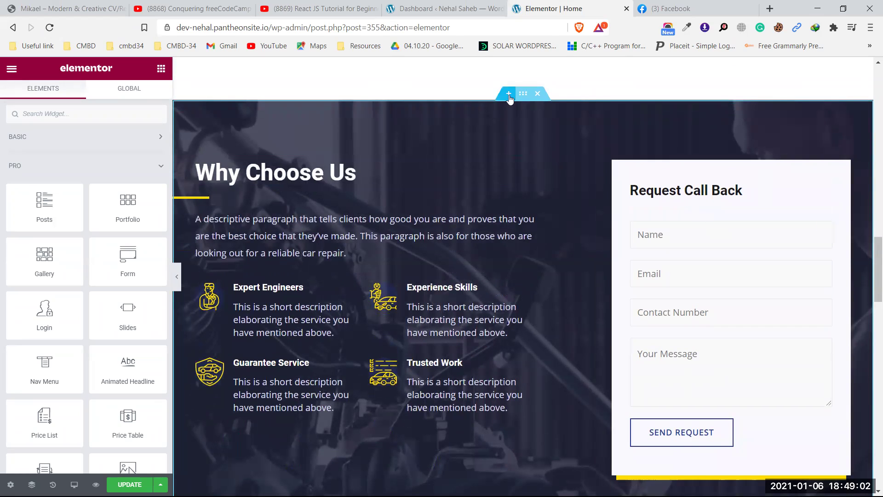
pyautogui.click(509, 93)
# - Add a one-column section above Why Choose Us and drop a Form widget into it
pyautogui.click(494, 153)
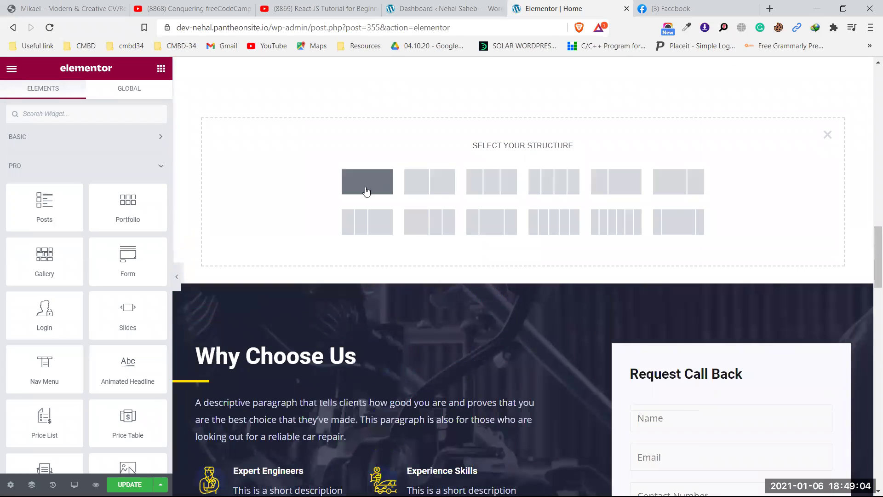
pyautogui.click(375, 191)
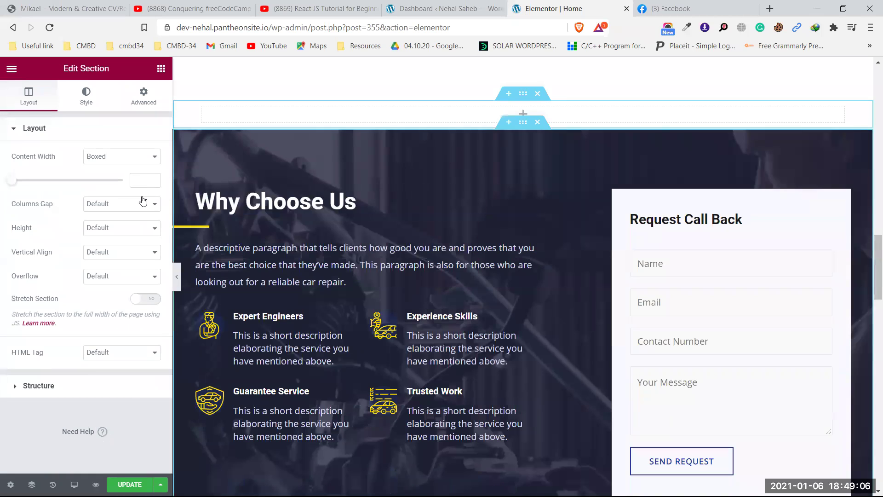
pyautogui.click(161, 68)
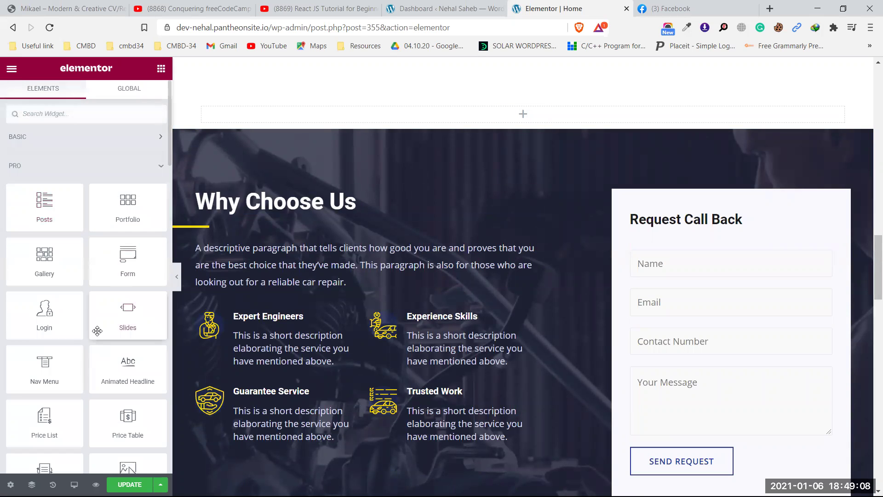
pyautogui.moveTo(101, 265); pyautogui.dragTo(466, 110)
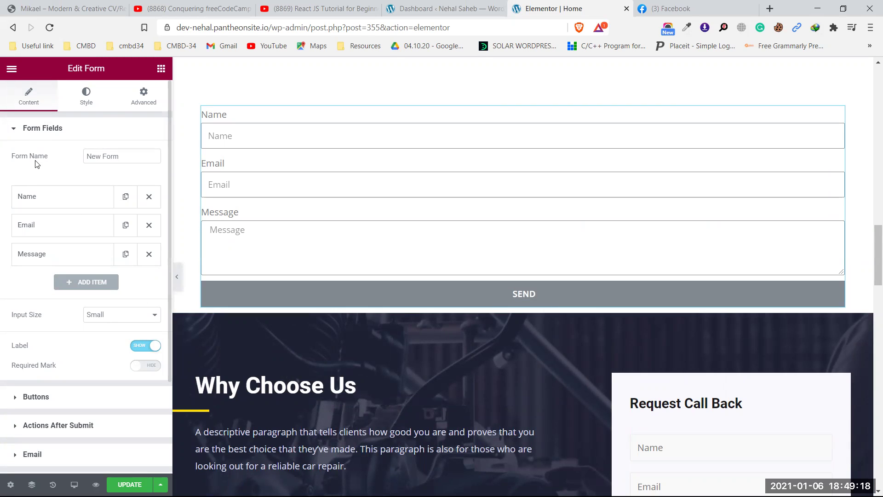
# - Expand the form's Name field, keeping Type as Text with label and placeholder 'Name'
pyautogui.tripleClick(92, 156)
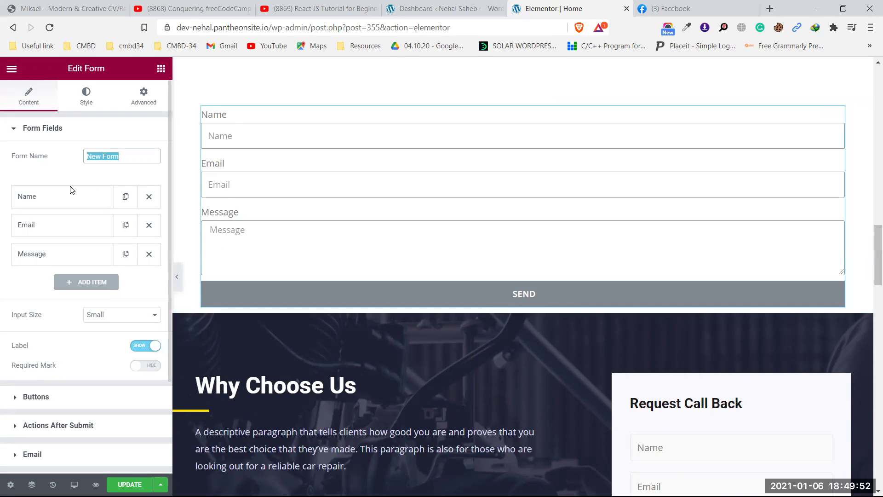
pyautogui.click(39, 199)
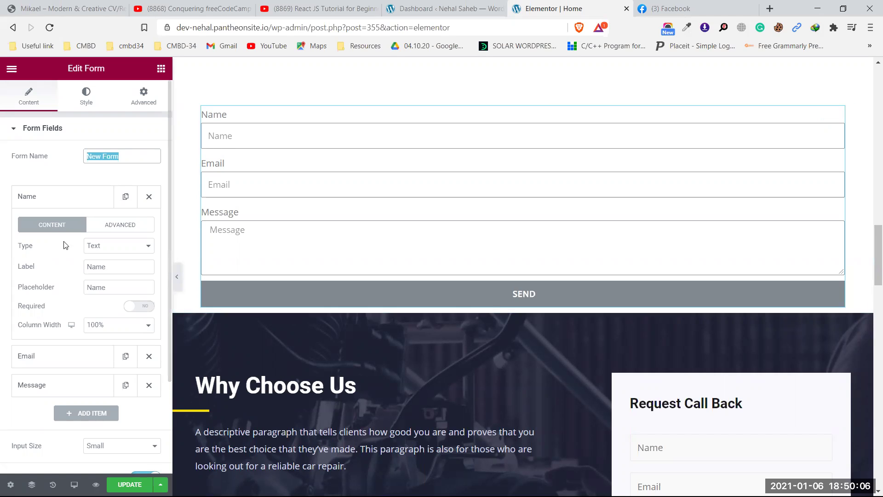
pyautogui.click(111, 246)
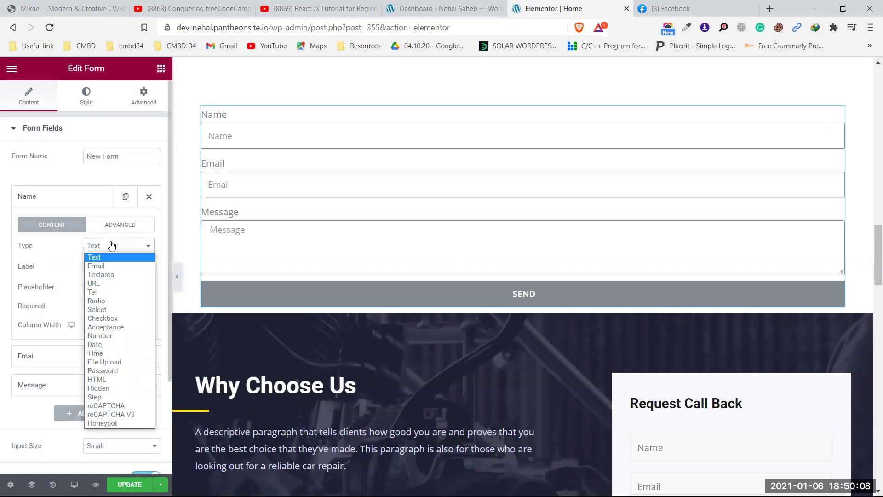
pyautogui.click(112, 245)
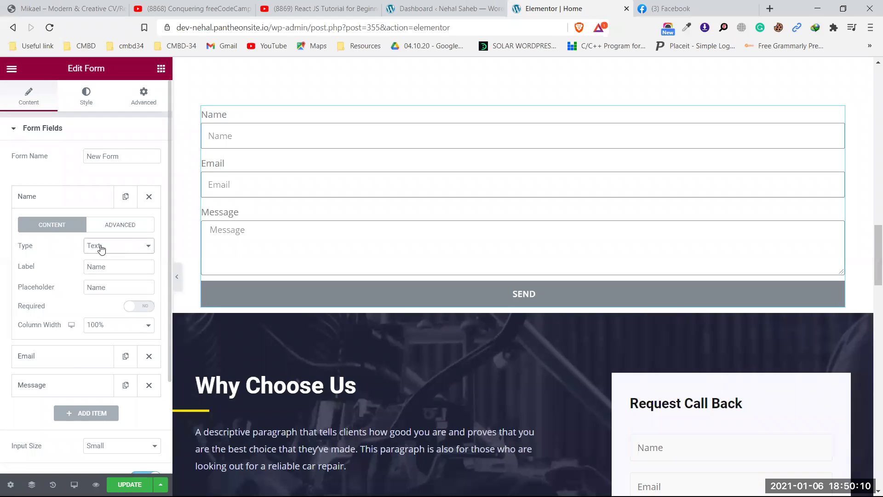
pyautogui.click(106, 266)
pyautogui.moveTo(107, 266); pyautogui.dragTo(78, 268)
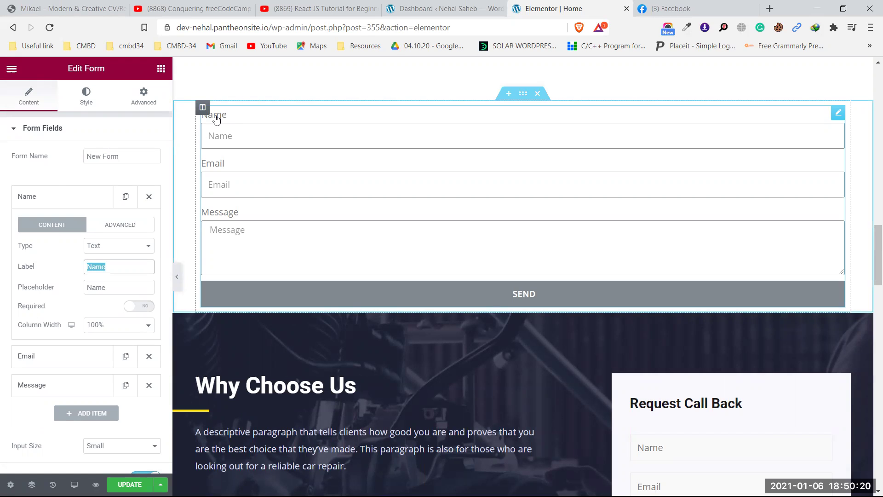
pyautogui.click(111, 289)
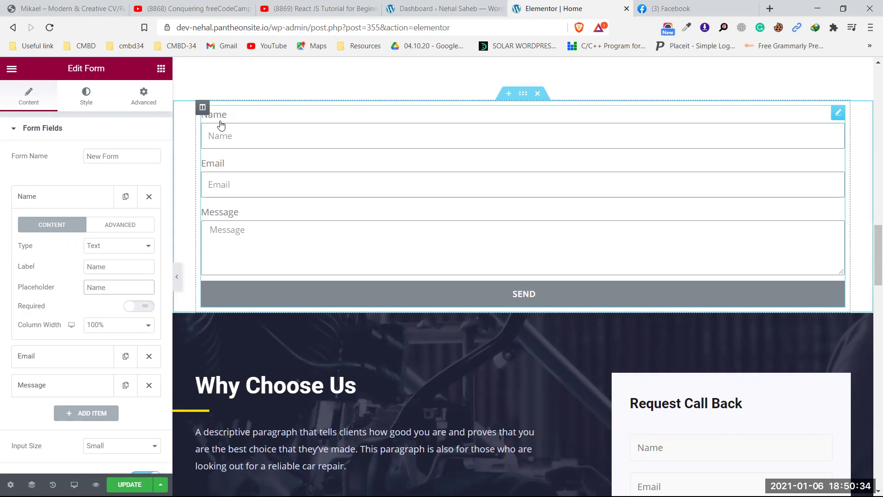
pyautogui.click(224, 138)
pyautogui.click(228, 138)
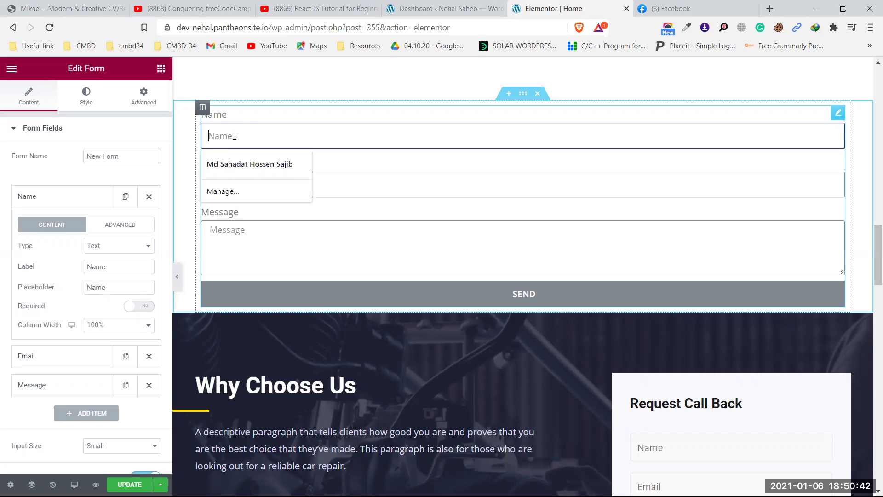
pyautogui.write('a')
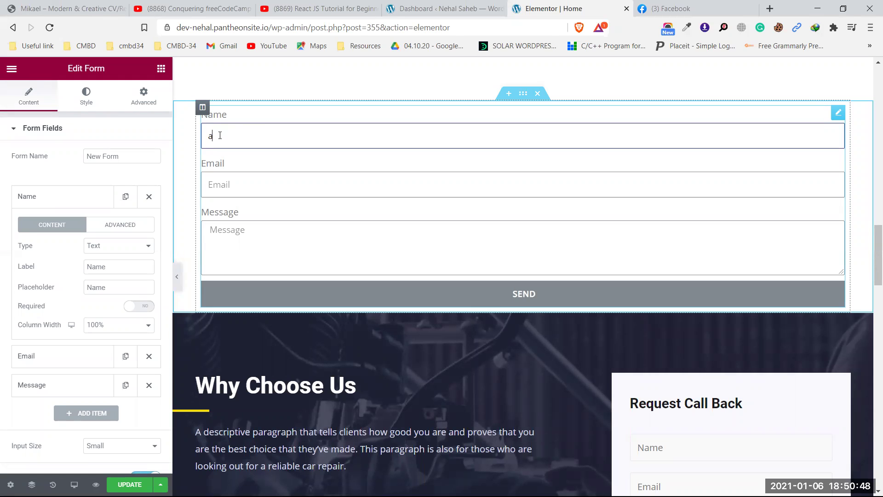
pyautogui.press('BackSpace')
pyautogui.write('sa')
pyautogui.press('BackSpace')
pyautogui.press('BackSpace')
pyautogui.scroll(3, 220, 135)
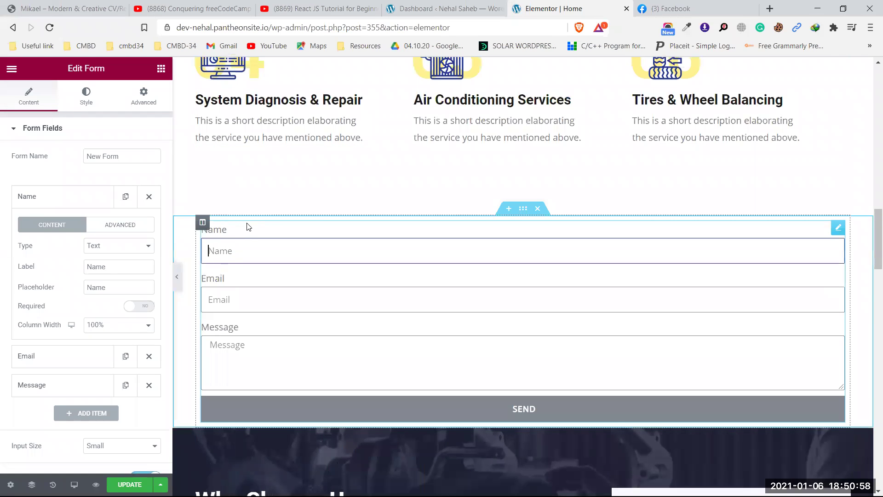
pyautogui.scroll(-3, 248, 222)
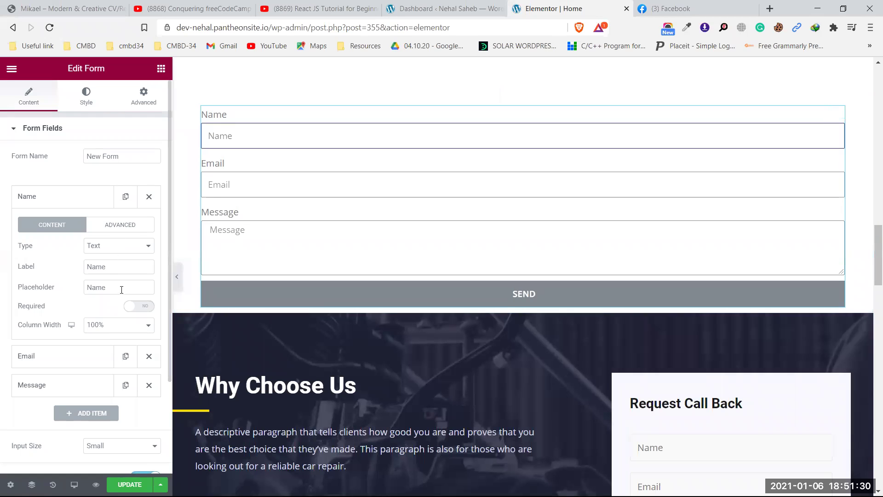
# - Make the Name field required and show asterisks on required field labels
pyautogui.click(138, 307)
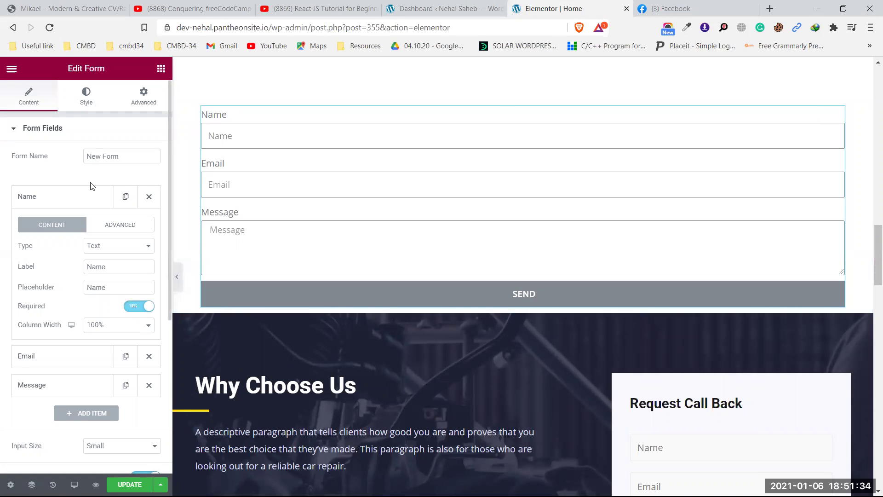
pyautogui.scroll(-5, 109, 311)
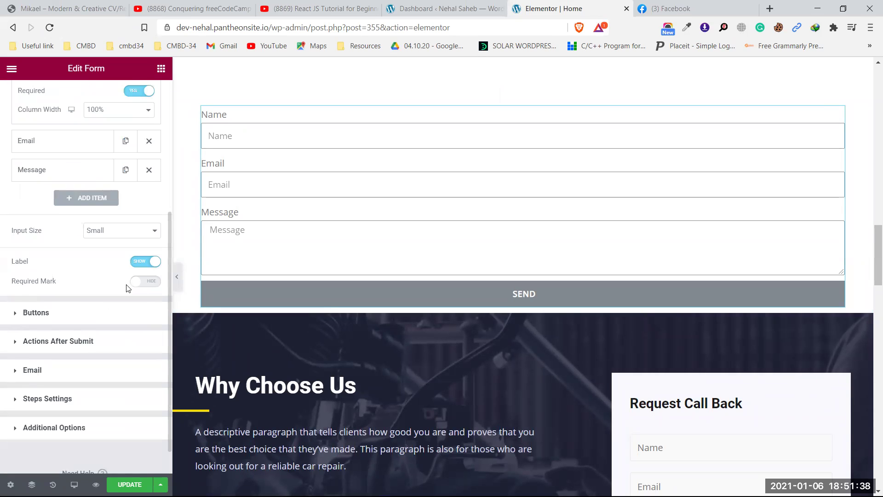
pyautogui.click(142, 286)
pyautogui.scroll(5, 85, 270)
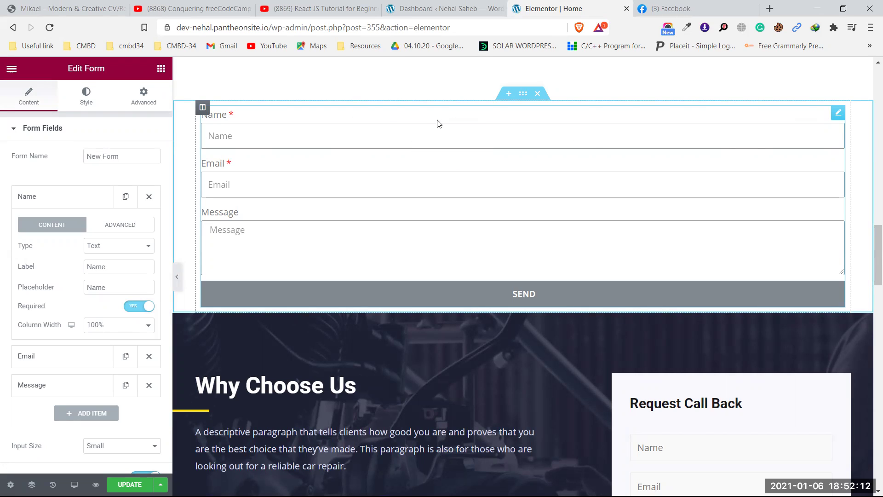
# - Set the Name field's column width to 100% after trying 20% and 50%
pyautogui.click(115, 325)
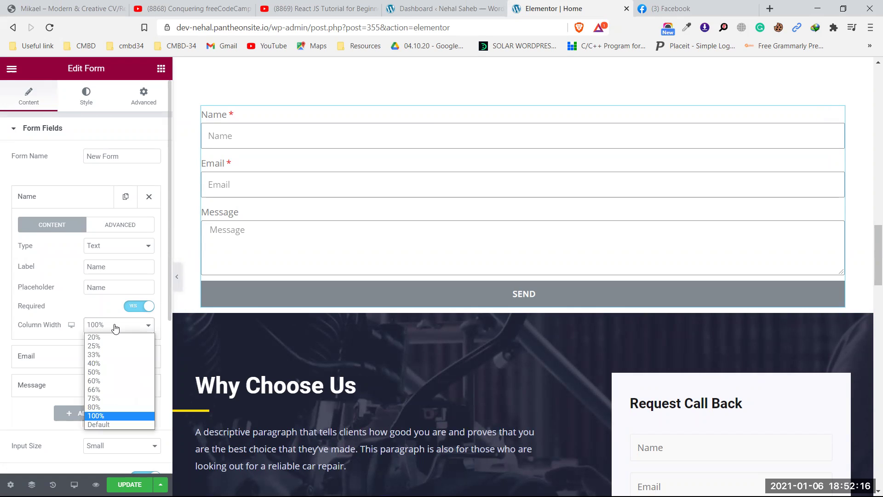
pyautogui.click(105, 340)
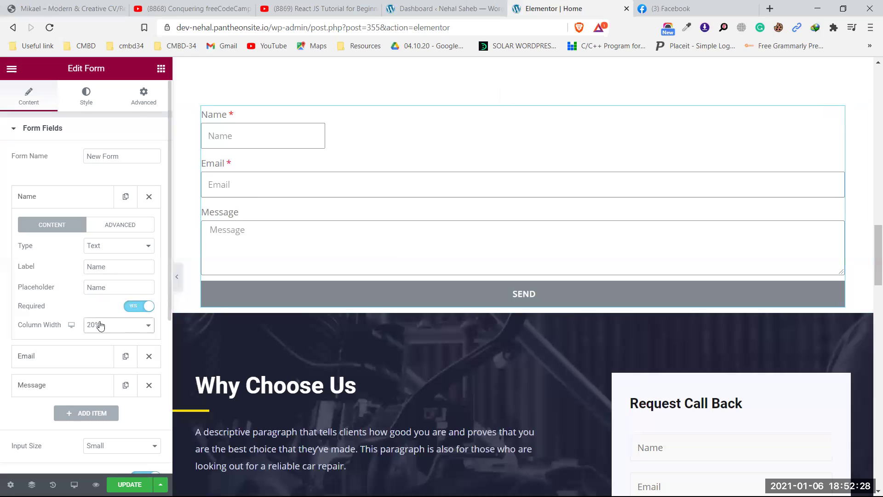
pyautogui.click(115, 330)
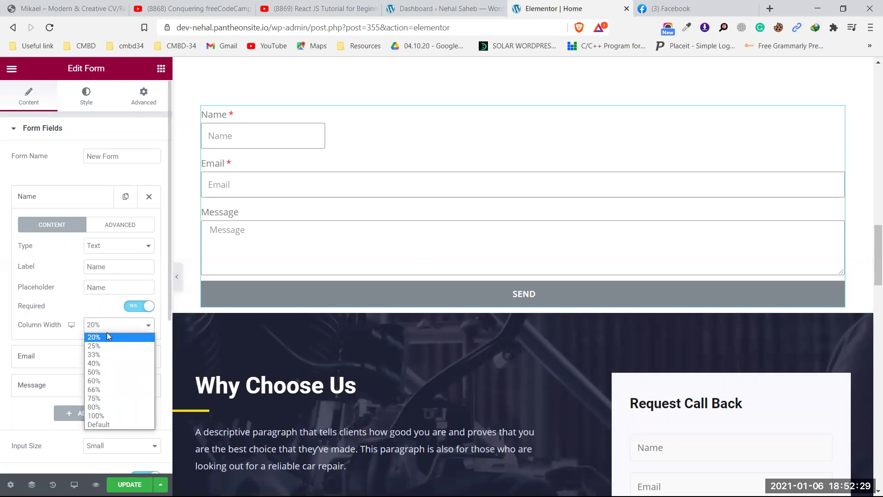
pyautogui.click(98, 372)
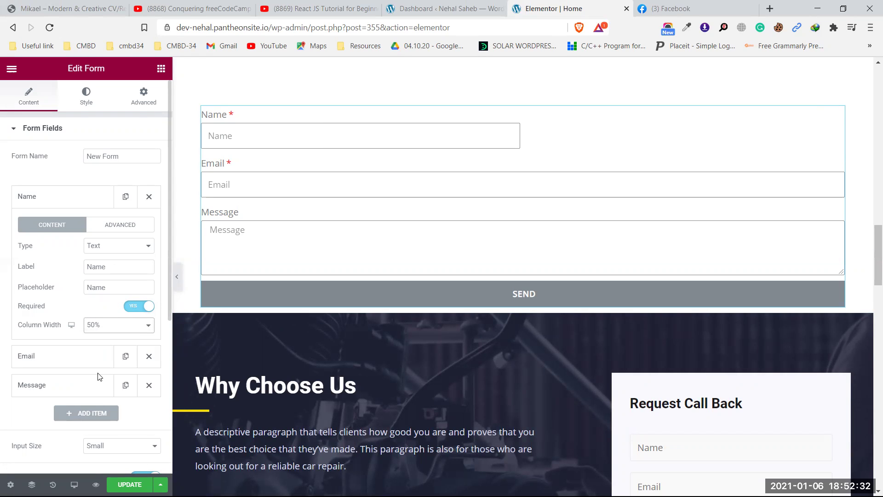
pyautogui.click(120, 328)
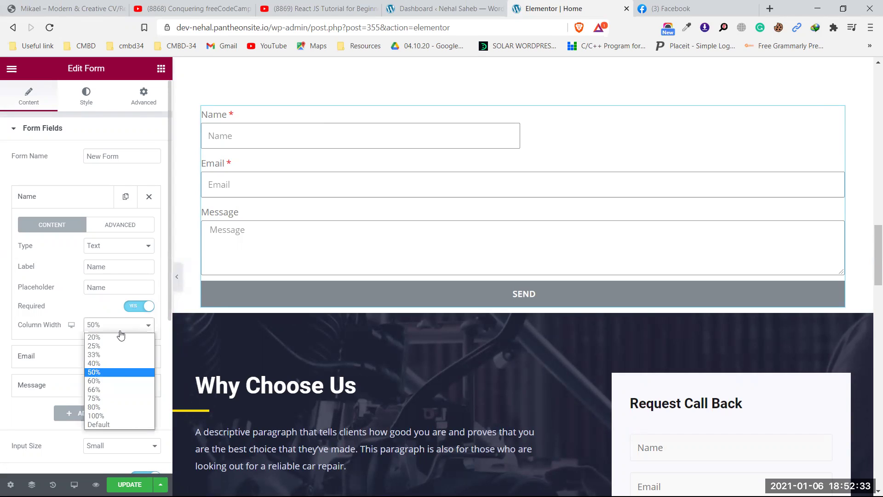
pyautogui.click(120, 416)
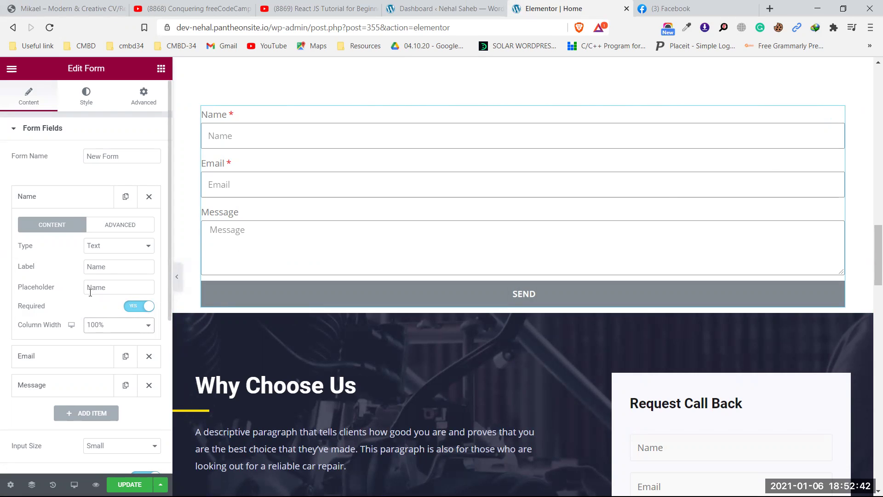
pyautogui.scroll(-2, 90, 295)
pyautogui.click(58, 288)
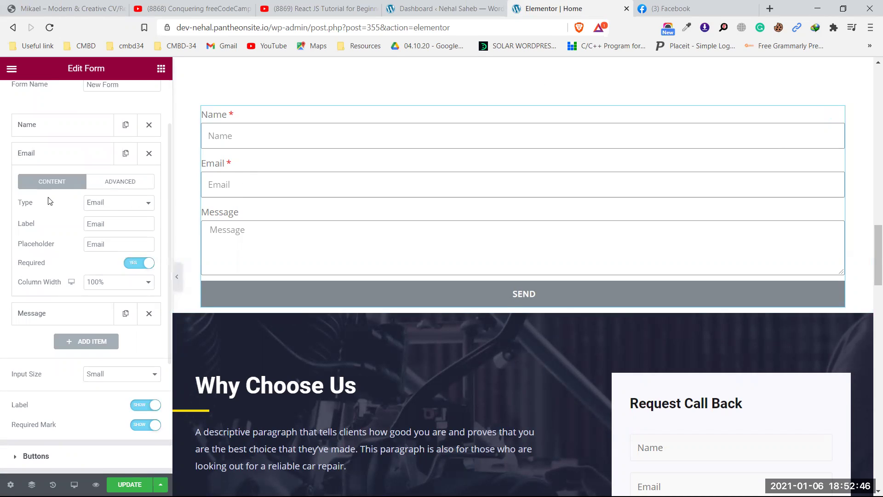
pyautogui.click(105, 205)
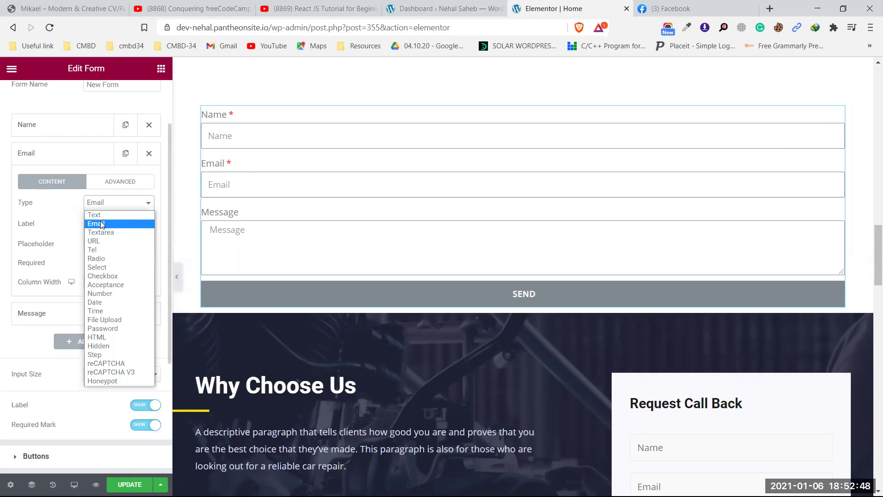
pyautogui.click(104, 224)
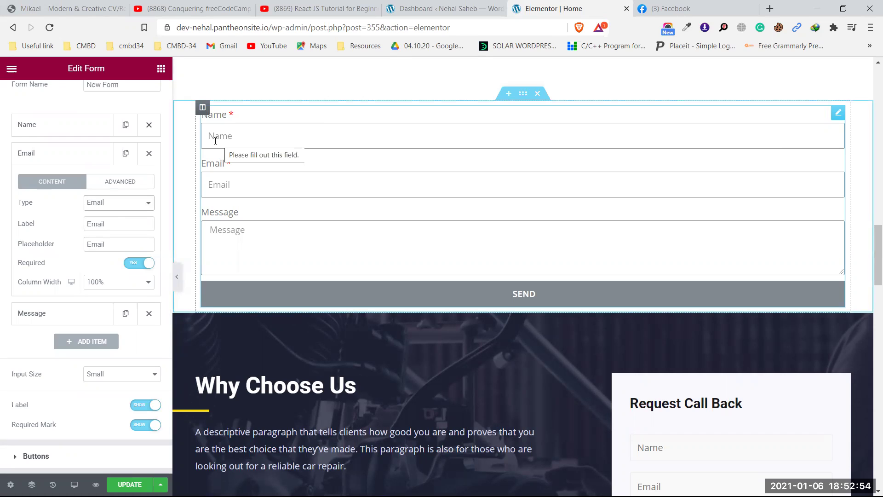
pyautogui.click(226, 184)
pyautogui.write('@')
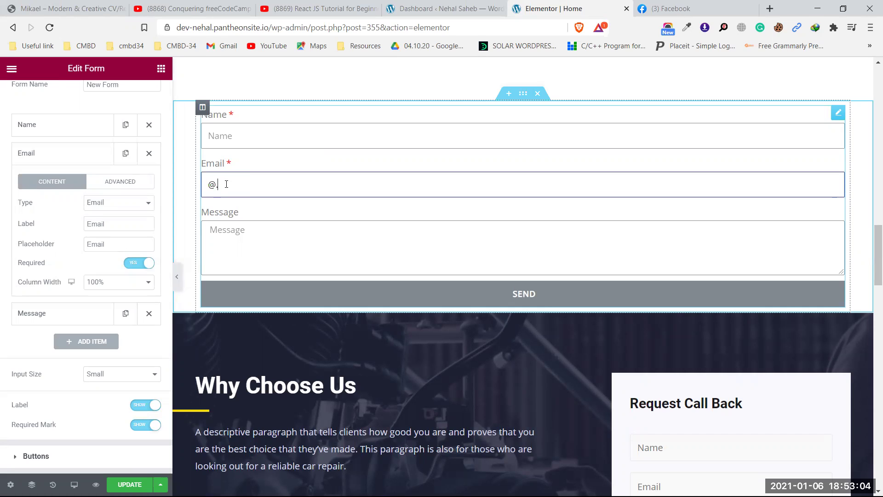
pyautogui.press('BackSpace')
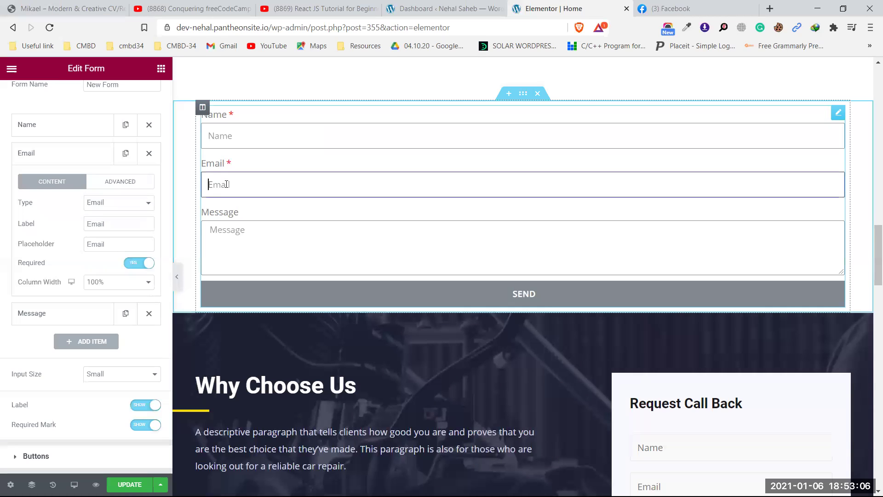
pyautogui.write('dhsajkd')
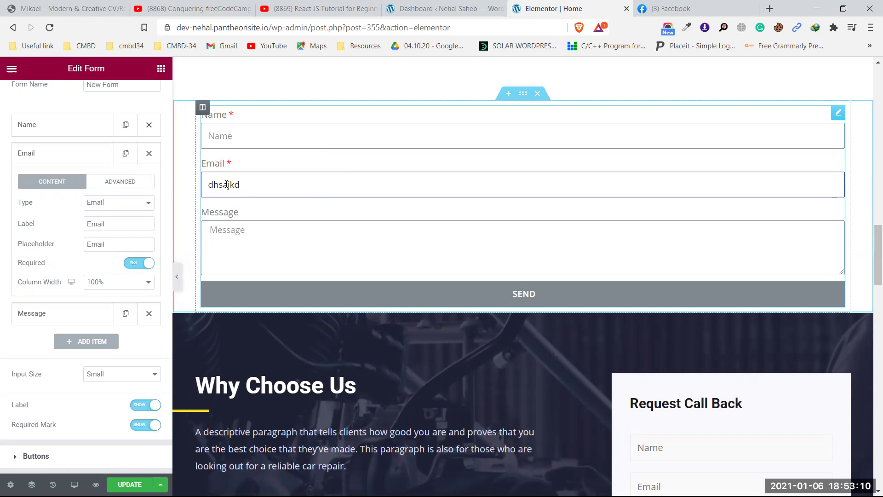
pyautogui.write('@fjakf.com')
pyautogui.press('BackSpace')
pyautogui.press('BackSpace')
pyautogui.press('BackSpace')
pyautogui.press('BackSpace')
pyautogui.press('BackSpace')
pyautogui.press('BackSpace')
pyautogui.press('BackSpace')
pyautogui.press('BackSpace')
pyautogui.press('BackSpace')
pyautogui.press('BackSpace')
pyautogui.press('BackSpace')
pyautogui.press('BackSpace')
pyautogui.press('BackSpace')
pyautogui.press('BackSpace')
pyautogui.press('BackSpace')
pyautogui.press('BackSpace')
pyautogui.press('BackSpace')
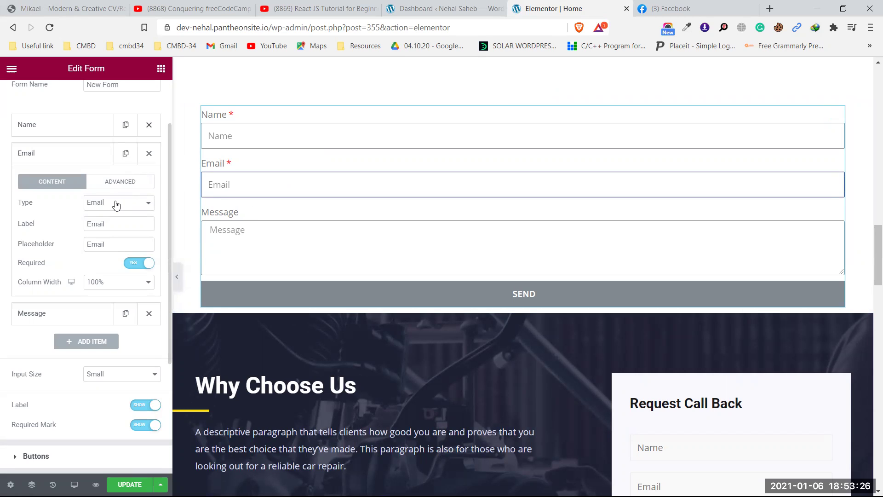
# - Make the Email field optional so its red asterisk disappears
pyautogui.moveTo(119, 223); pyautogui.dragTo(88, 224)
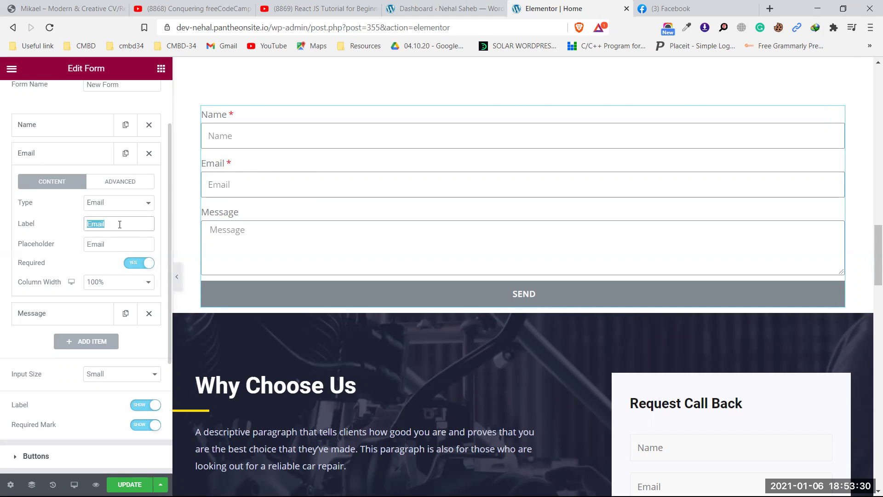
pyautogui.moveTo(104, 243); pyautogui.dragTo(88, 243)
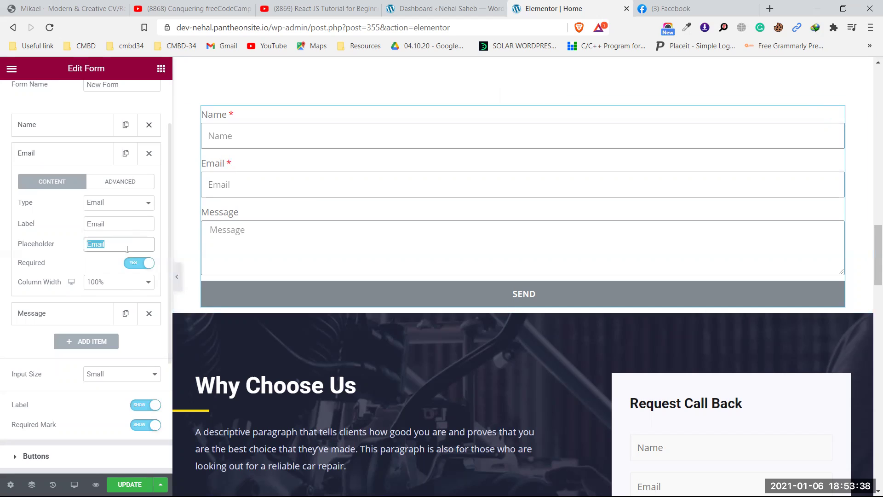
pyautogui.click(133, 263)
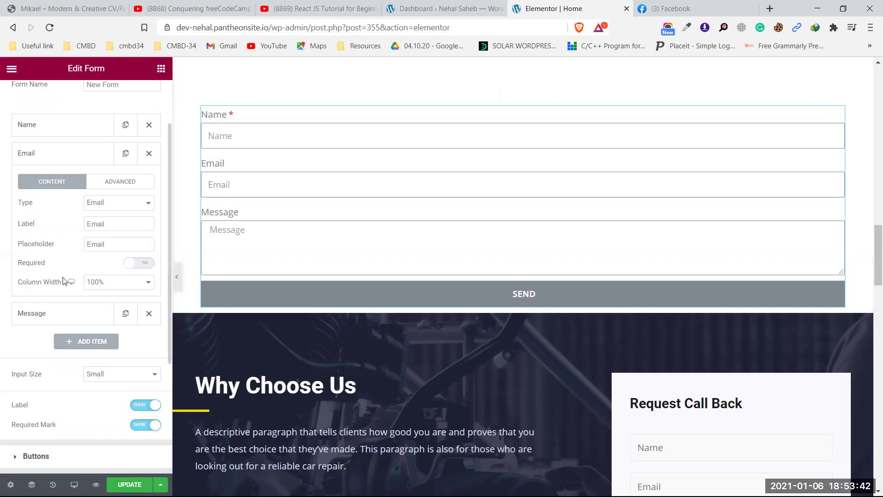
# - Keep the Email field at 100% column width after trying 50% and 25%
pyautogui.click(108, 282)
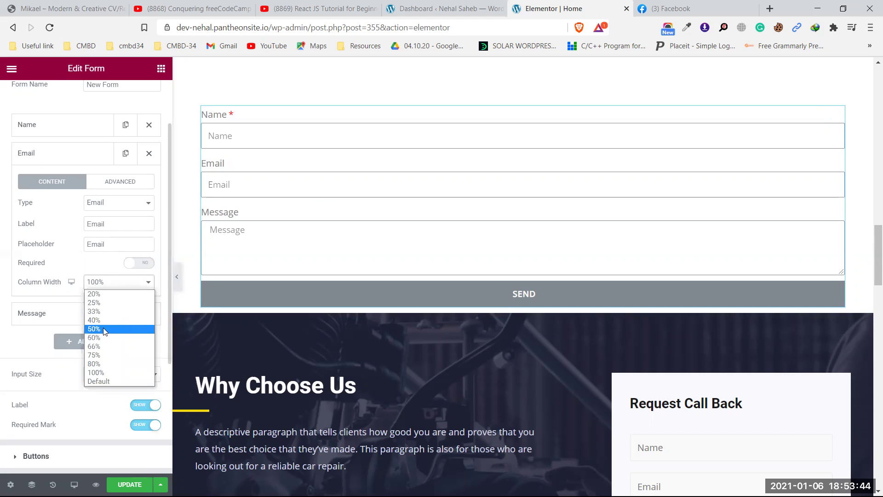
pyautogui.click(103, 329)
pyautogui.click(110, 281)
pyautogui.click(107, 297)
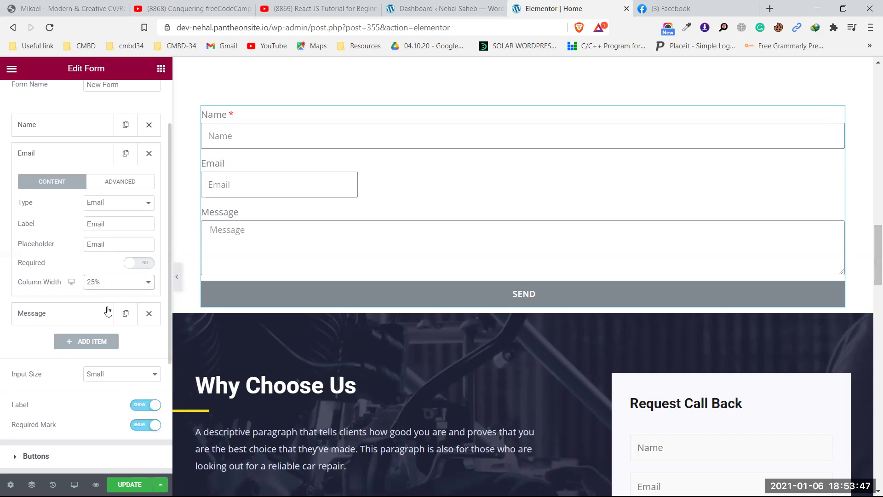
pyautogui.click(114, 282)
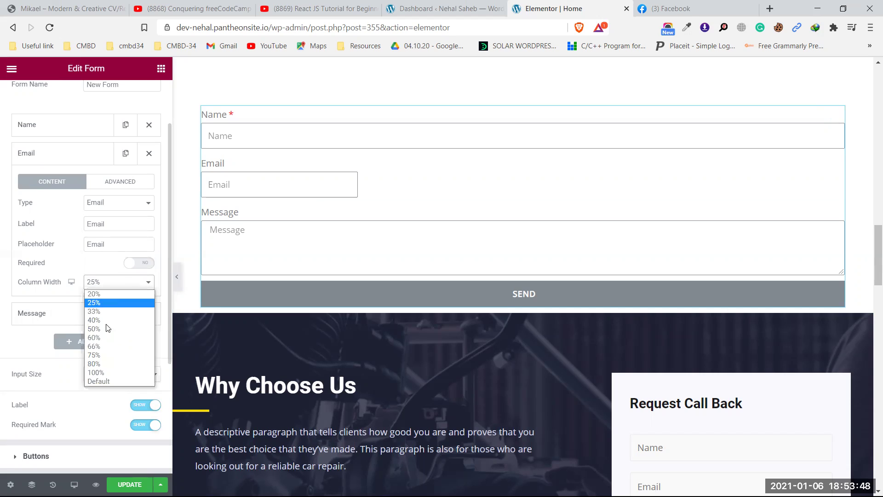
pyautogui.click(107, 372)
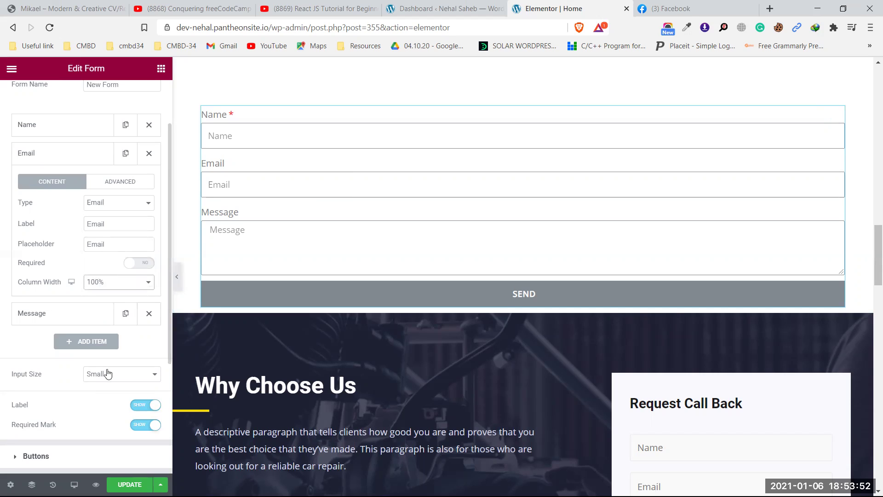
pyautogui.click(76, 313)
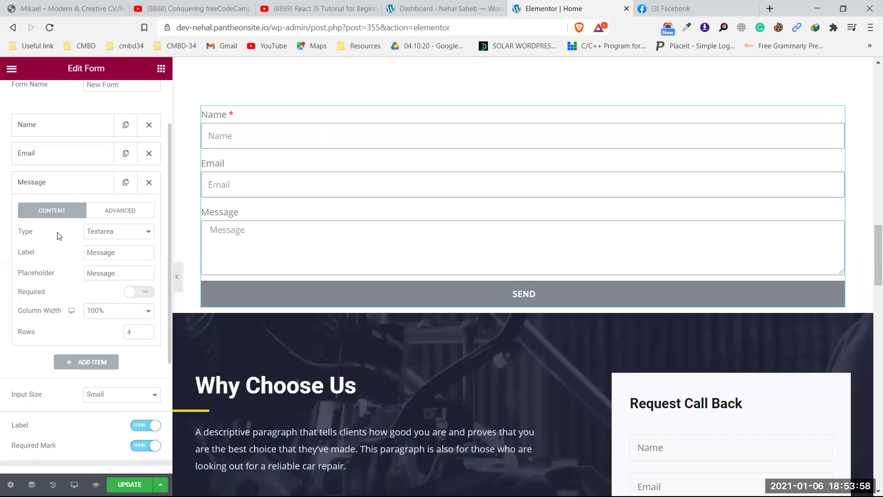
pyautogui.click(100, 232)
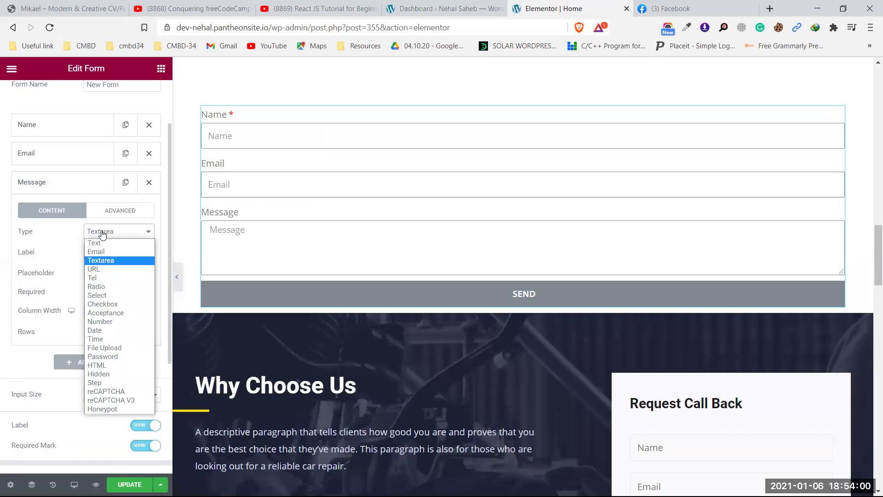
pyautogui.click(103, 242)
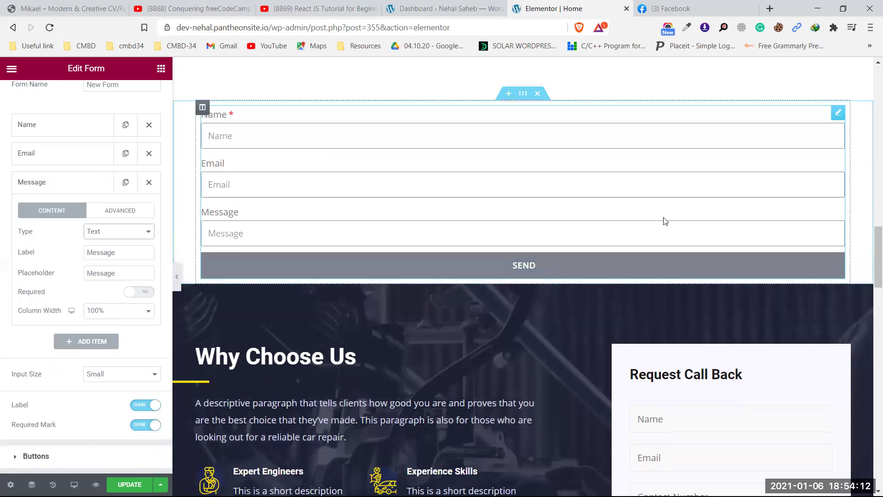
pyautogui.click(134, 231)
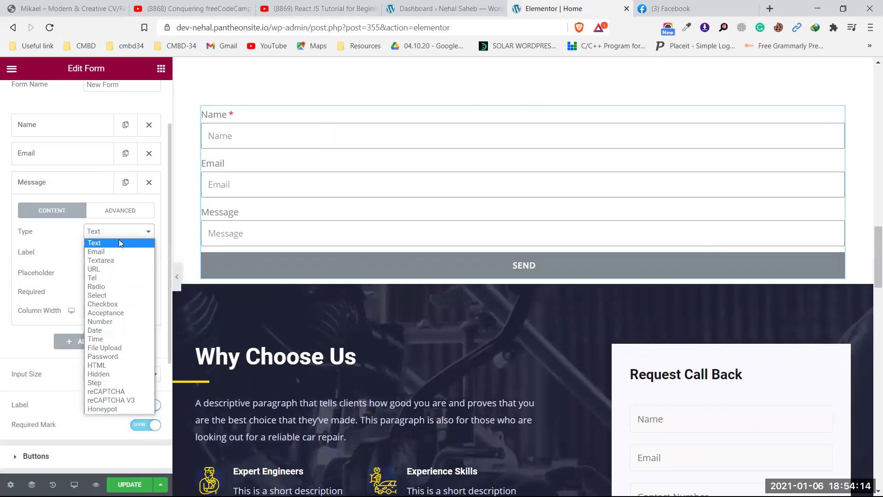
pyautogui.click(110, 262)
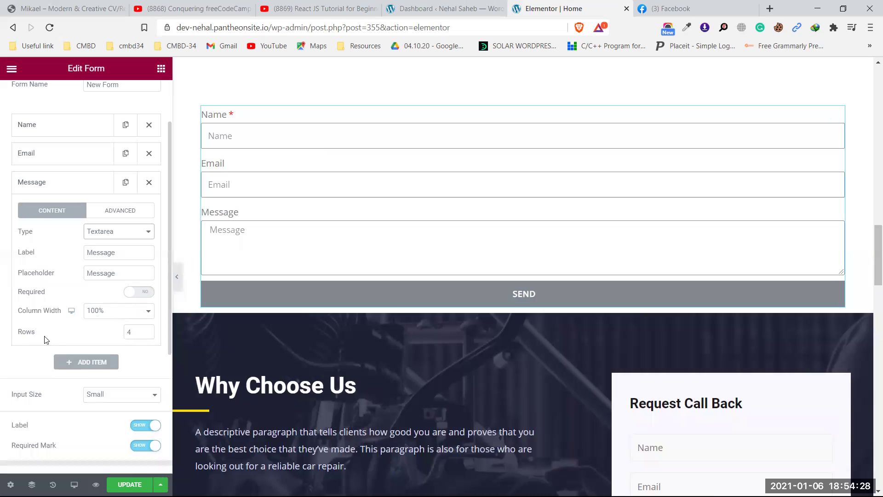
pyautogui.click(147, 335)
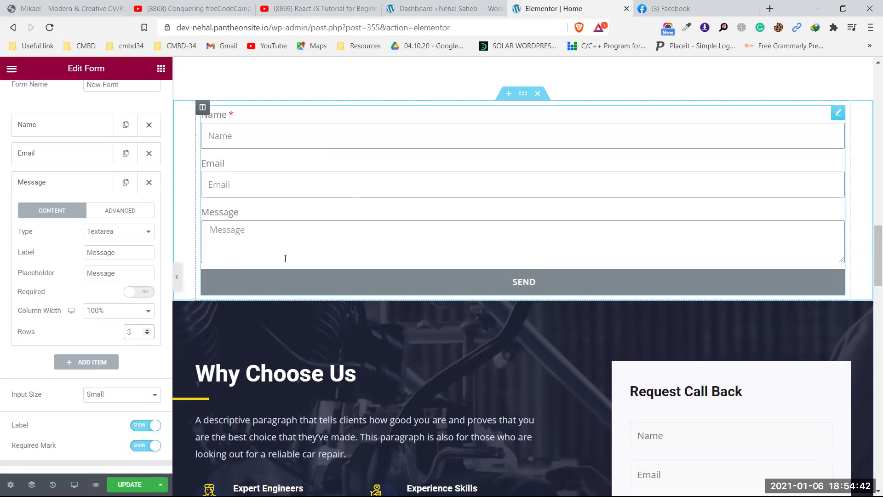
pyautogui.click(147, 329)
pyautogui.click(148, 329)
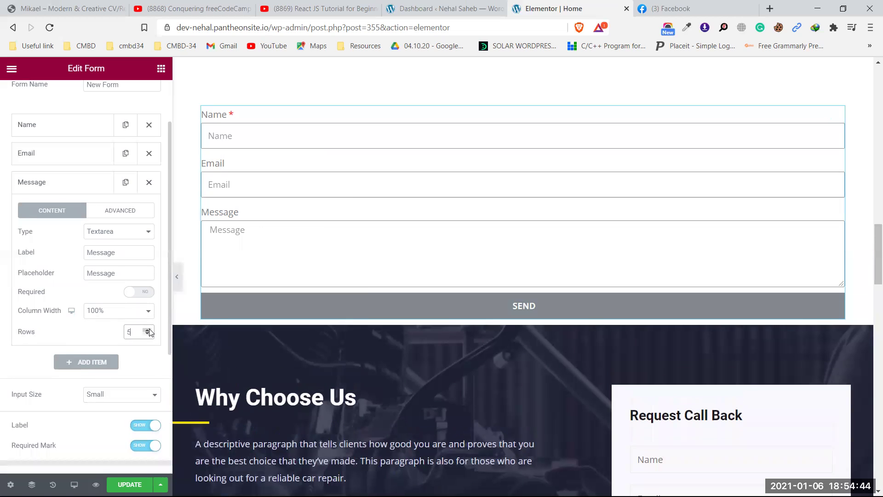
pyautogui.click(148, 329)
pyautogui.click(149, 329)
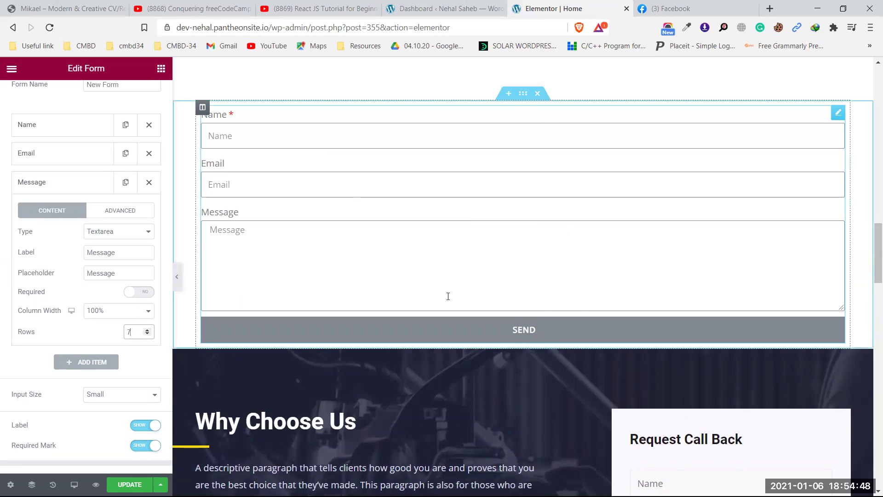
pyautogui.click(147, 334)
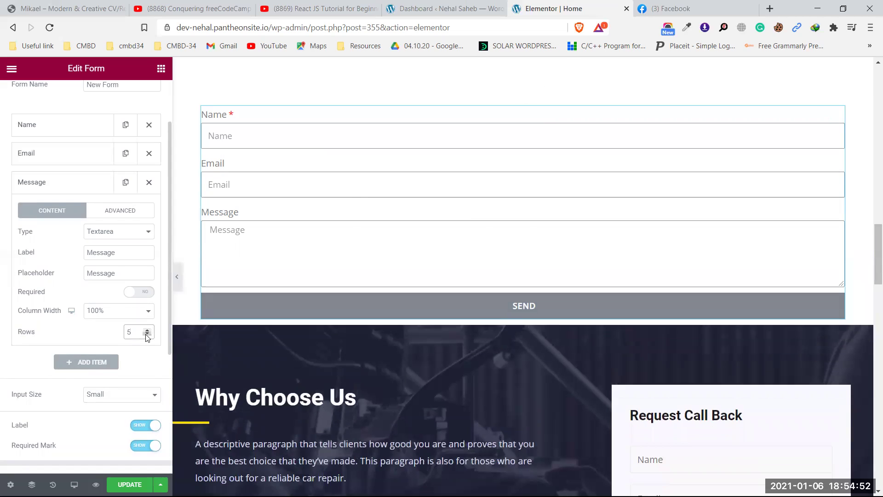
pyautogui.click(147, 335)
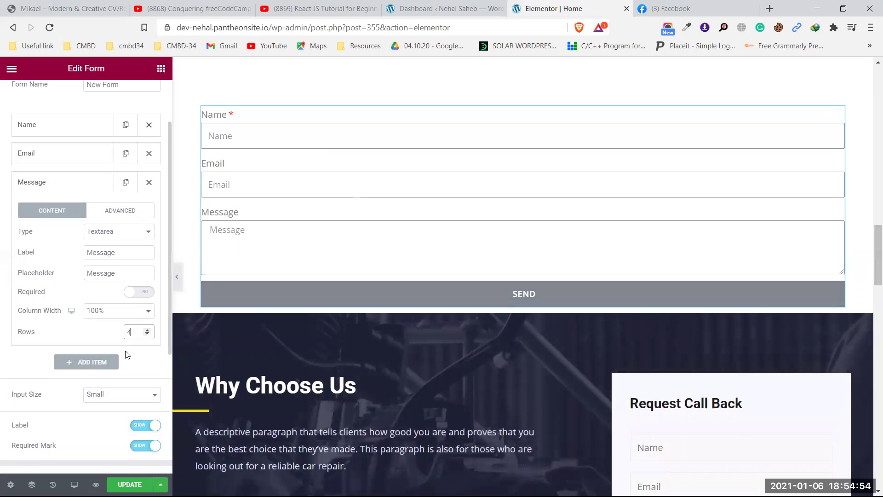
pyautogui.click(67, 184)
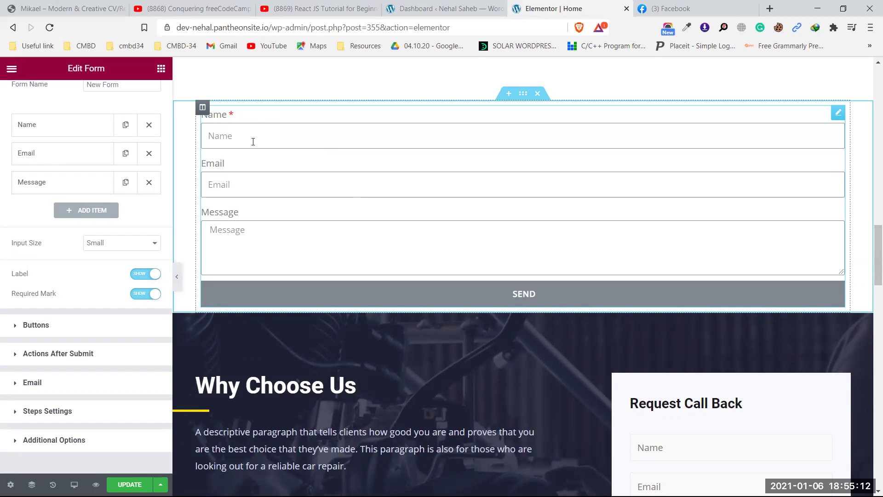
pyautogui.click(126, 245)
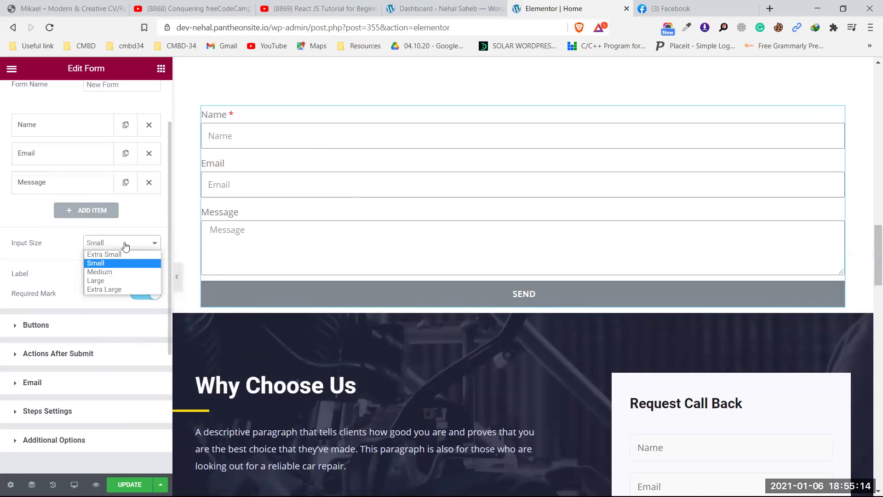
pyautogui.click(119, 272)
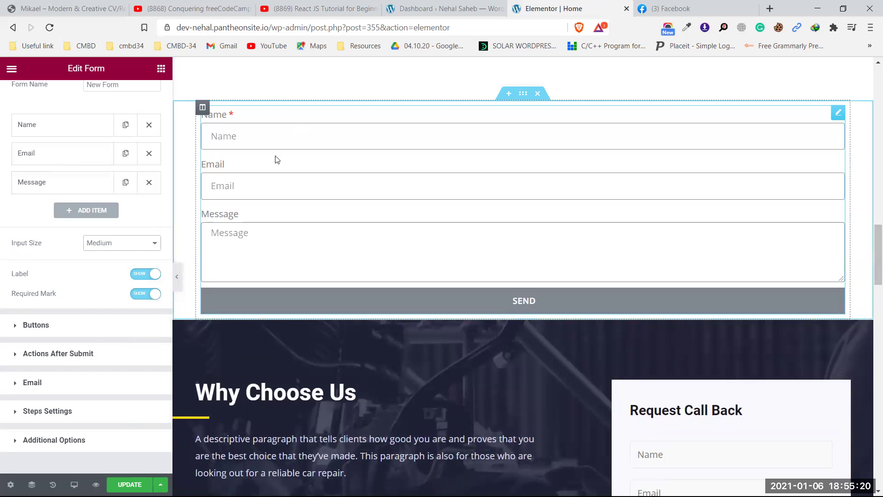
pyautogui.click(115, 244)
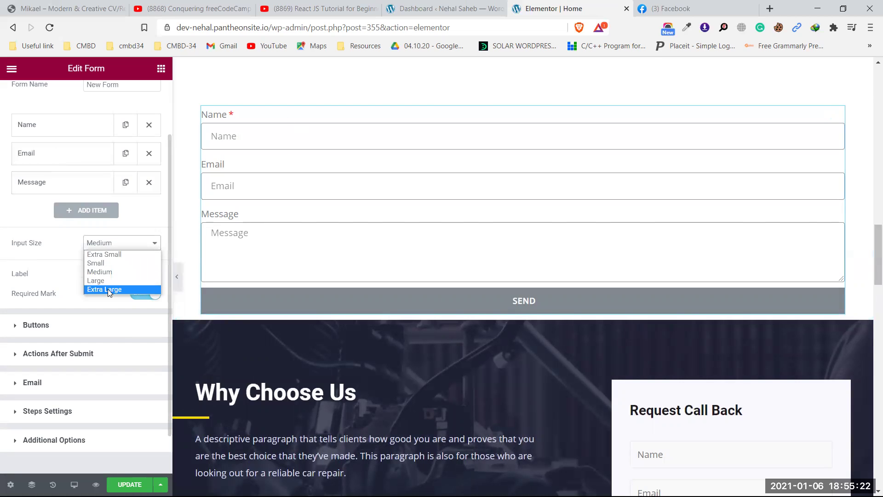
pyautogui.click(109, 289)
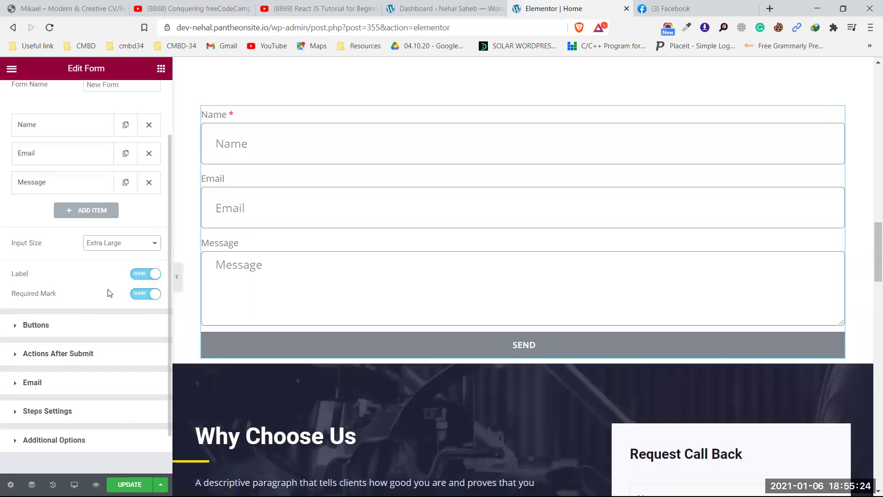
pyautogui.click(124, 247)
pyautogui.click(124, 254)
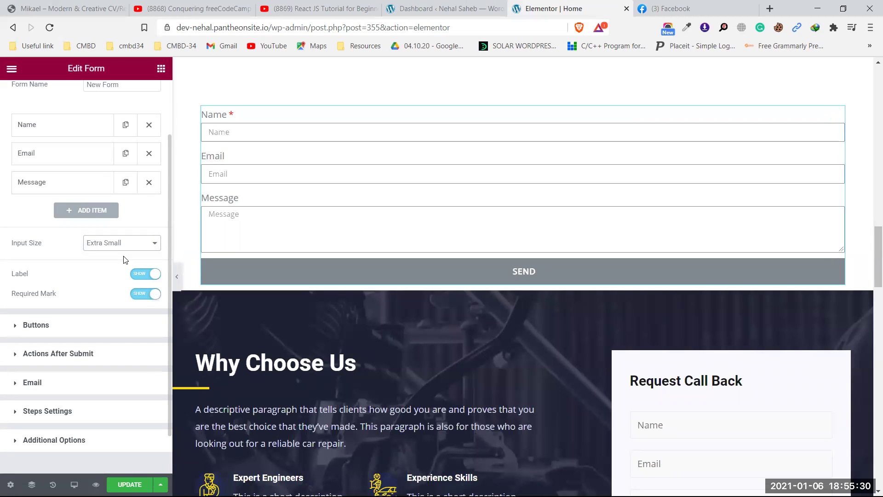
pyautogui.click(123, 242)
pyautogui.click(116, 263)
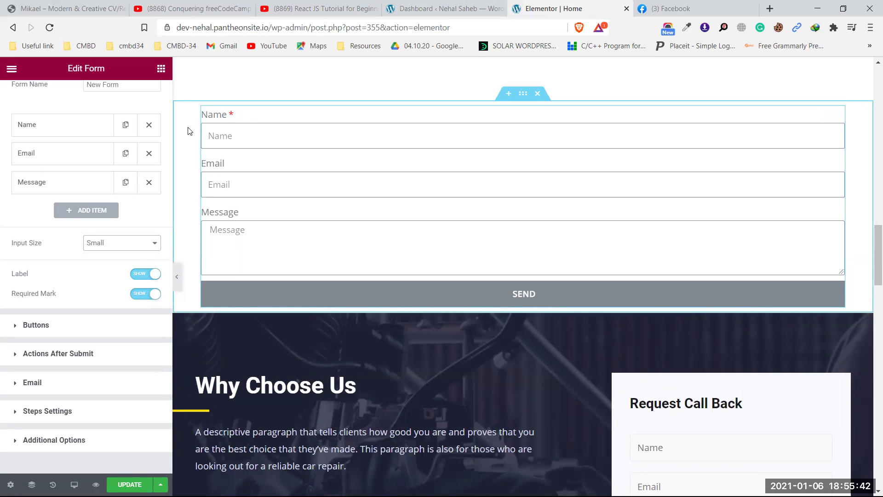
# - Switch the form's Label setting to Hide so only placeholders show
pyautogui.click(132, 274)
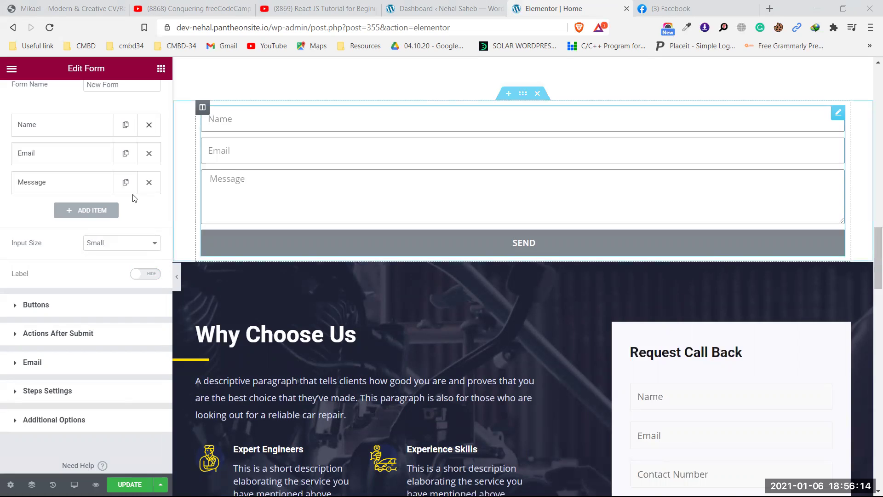
pyautogui.scroll(-1, 104, 239)
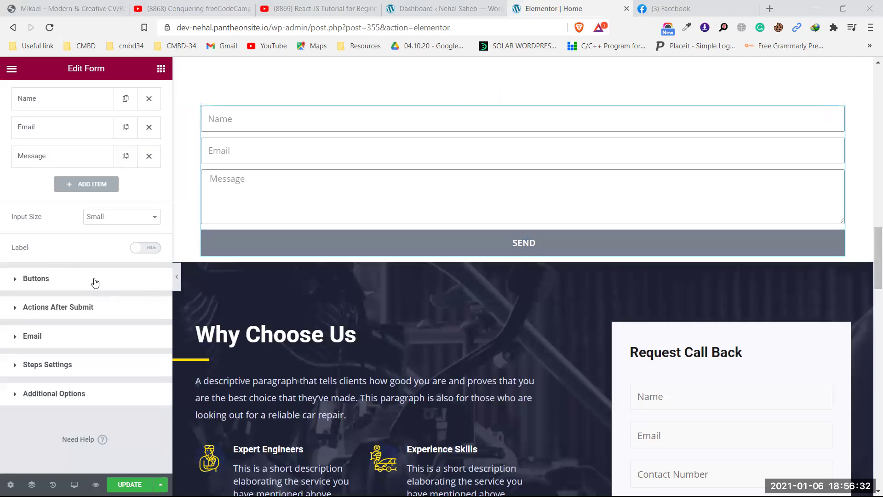
# - Set the SEND button size to Small after trying Medium and Extra Large
pyautogui.click(36, 279)
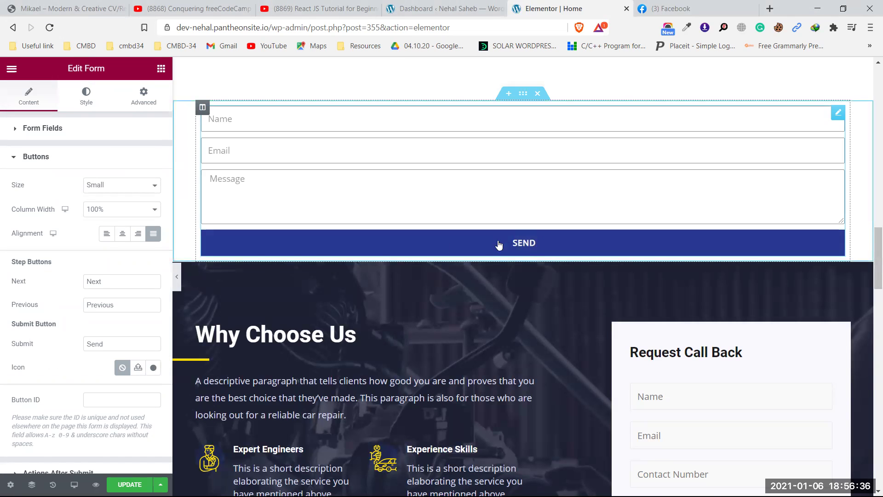
pyautogui.click(115, 184)
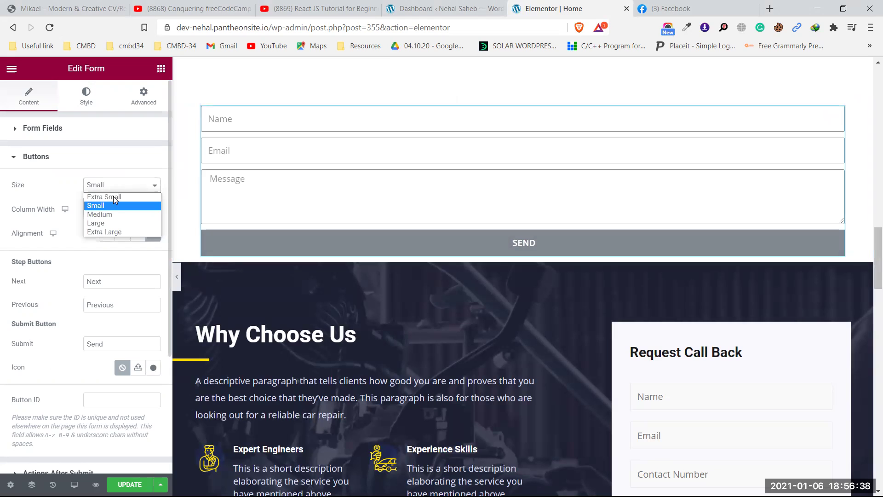
pyautogui.click(114, 216)
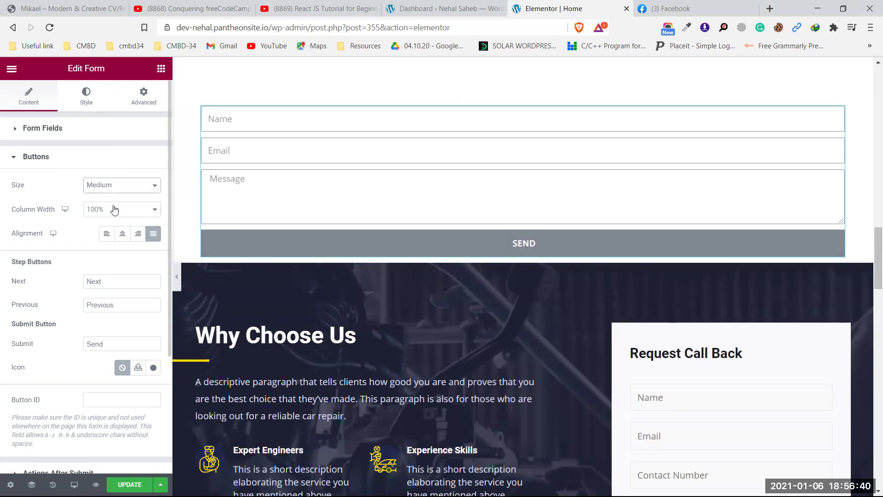
pyautogui.click(112, 184)
pyautogui.click(110, 231)
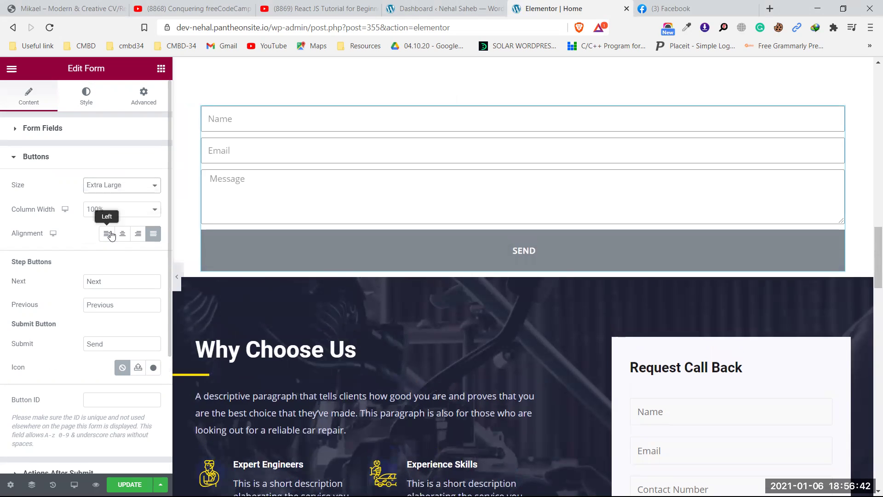
pyautogui.click(120, 187)
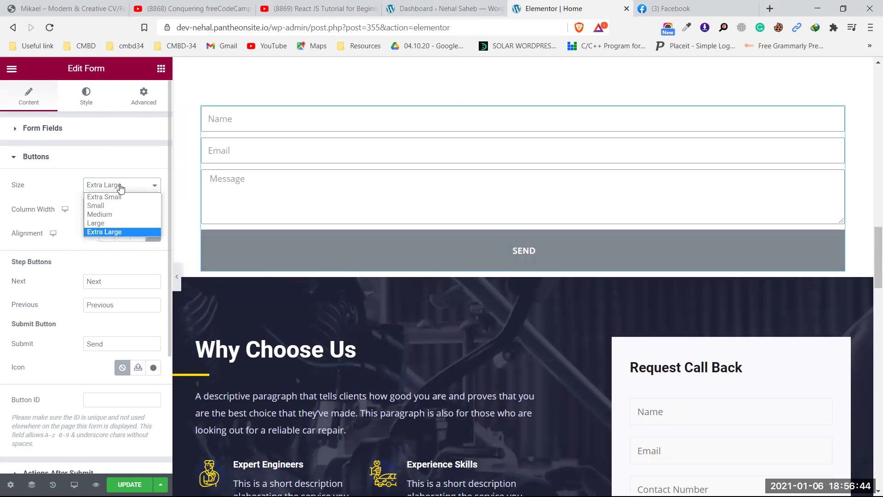
pyautogui.click(119, 206)
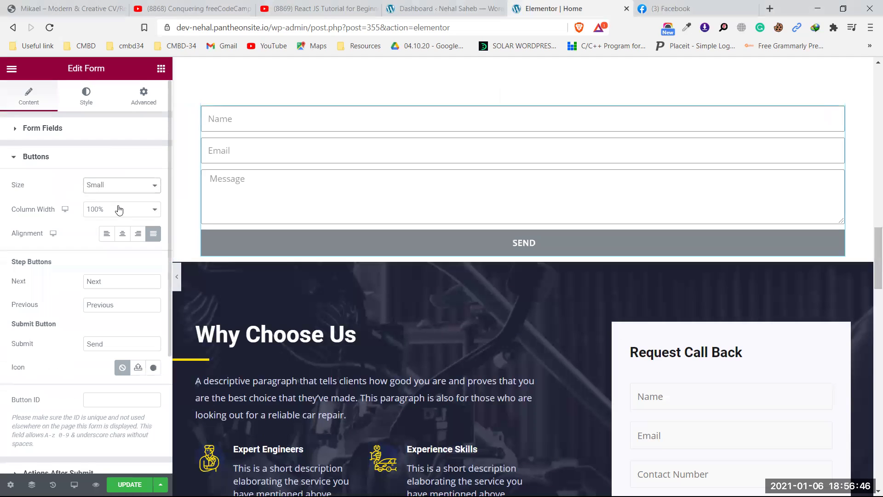
# - Give the SEND button 20% column width and Justified alignment
pyautogui.click(112, 210)
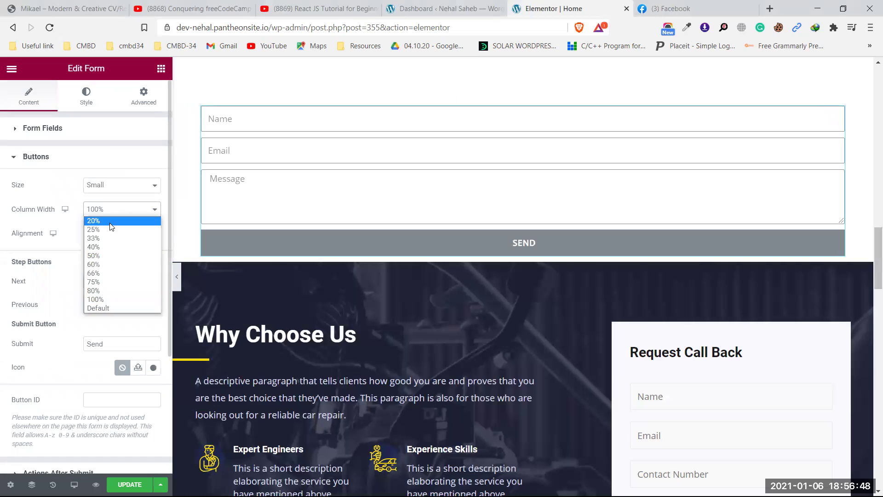
pyautogui.click(110, 222)
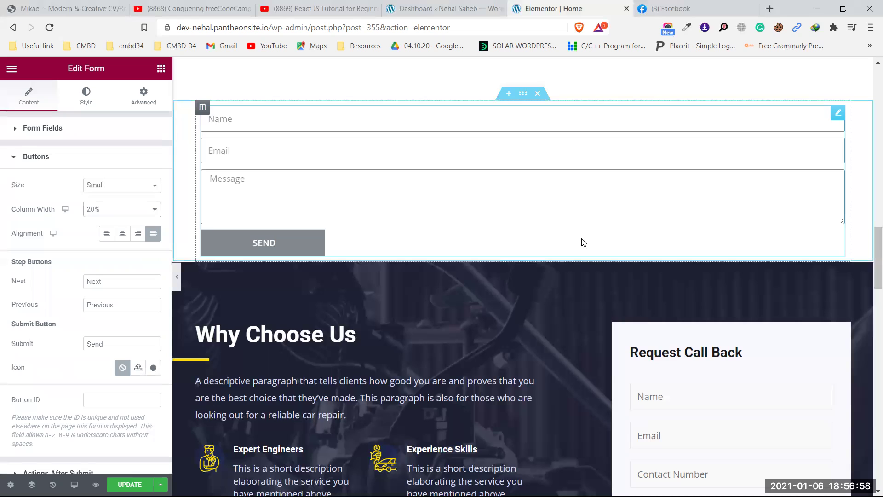
pyautogui.click(112, 235)
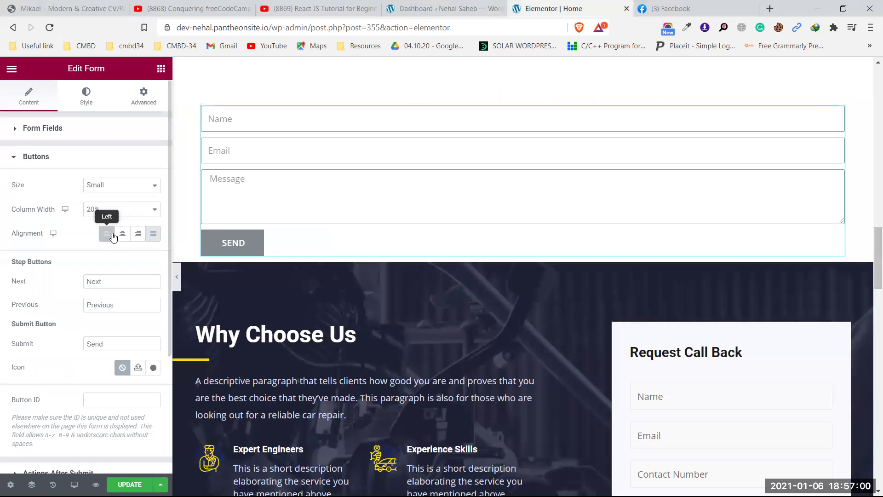
pyautogui.click(123, 235)
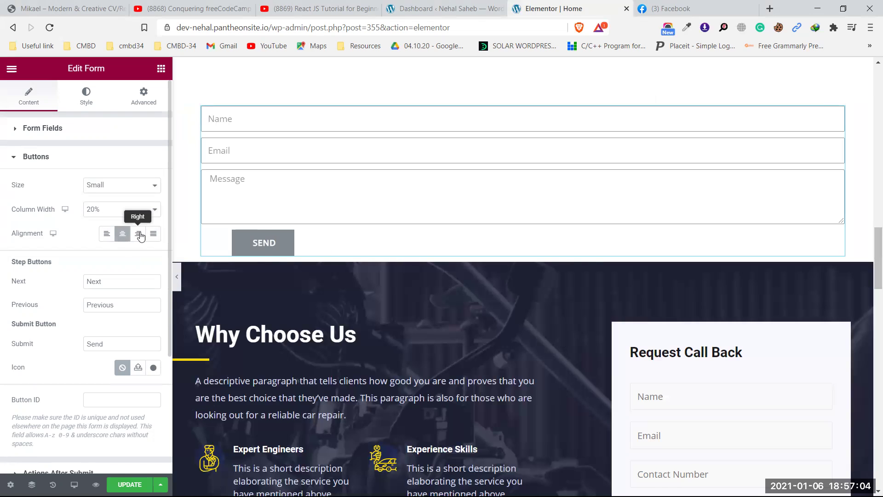
pyautogui.click(139, 234)
pyautogui.click(107, 234)
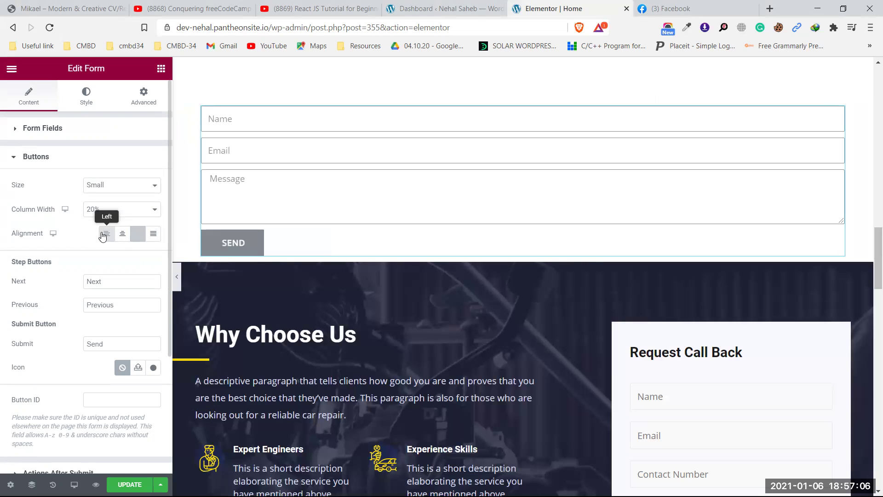
pyautogui.click(153, 234)
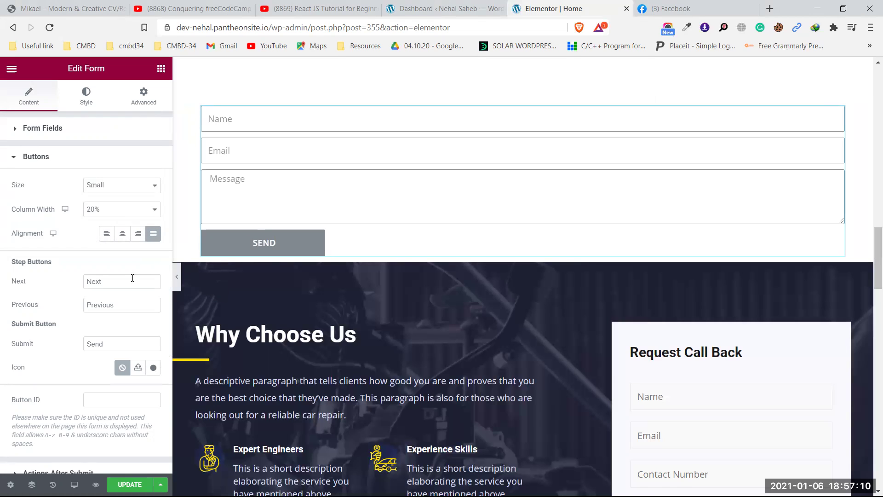
pyautogui.scroll(-4, 127, 286)
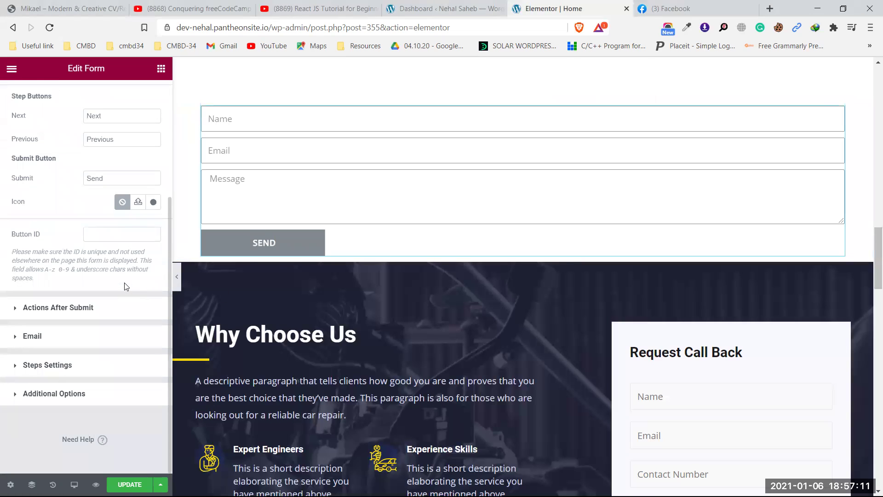
pyautogui.click(106, 308)
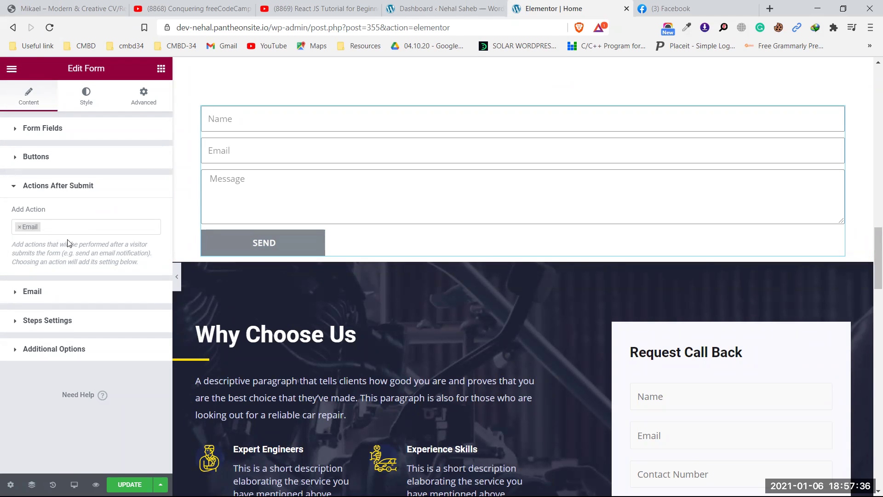
# - Review the notification email's recipient and subject line settings
pyautogui.click(50, 292)
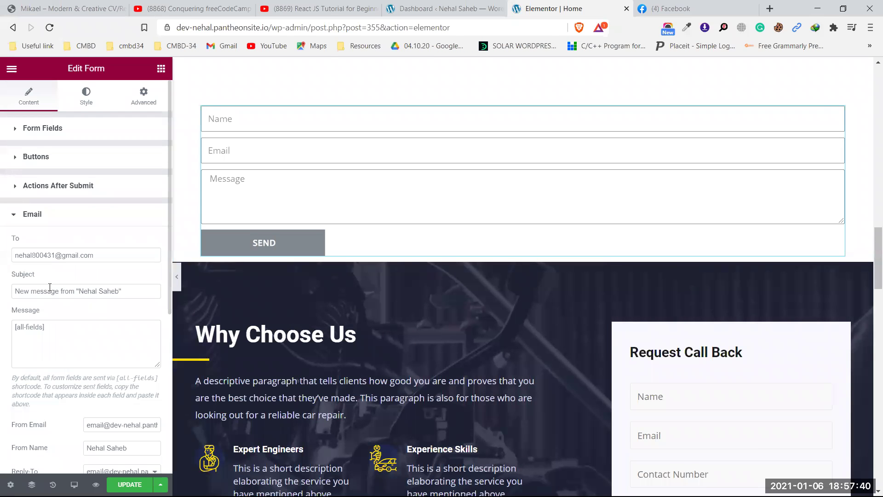
pyautogui.moveTo(109, 255); pyautogui.dragTo(2, 256)
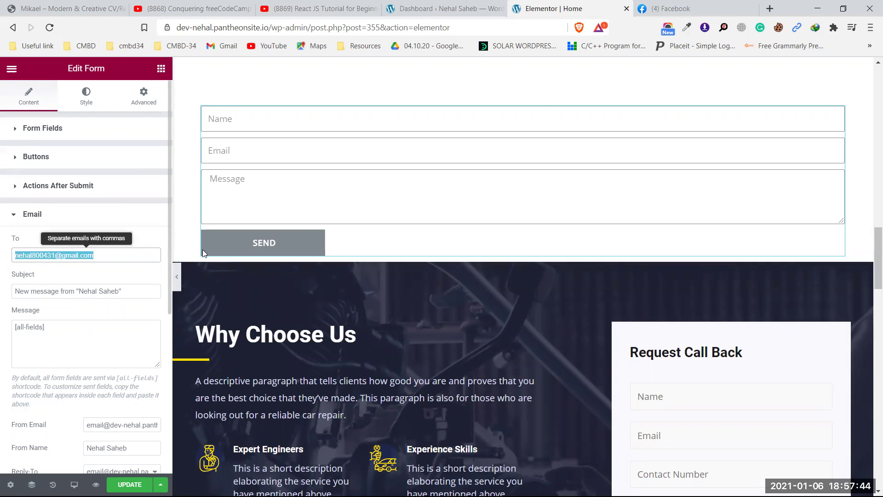
pyautogui.click(120, 255)
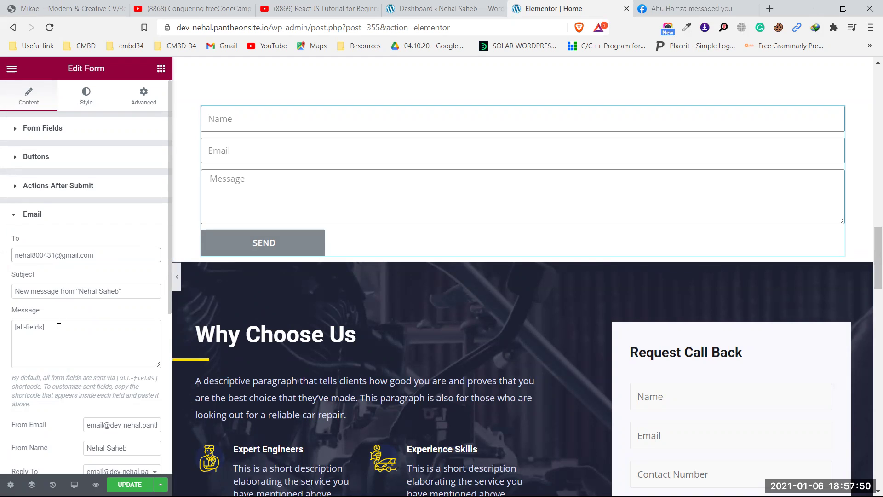
pyautogui.moveTo(40, 292); pyautogui.dragTo(123, 289)
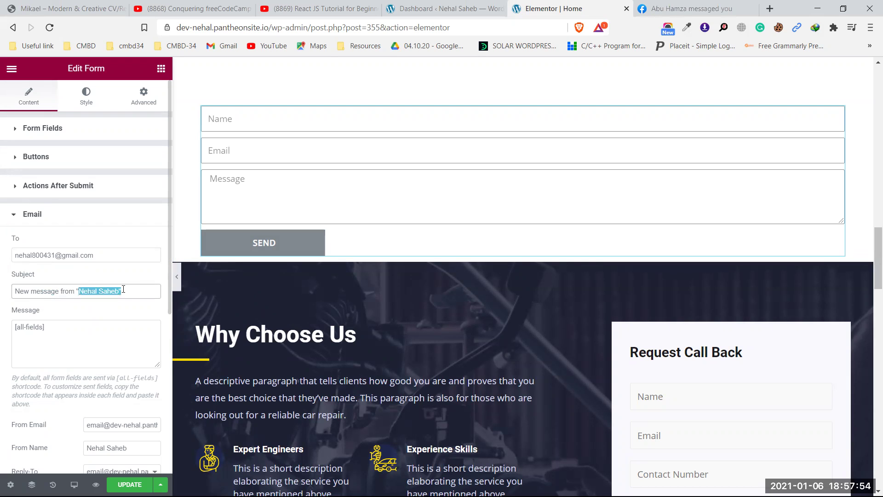
pyautogui.click(158, 289)
# - Set the email's Send As format to Plain and open the Why Choose Us paragraph
pyautogui.scroll(-3, 158, 289)
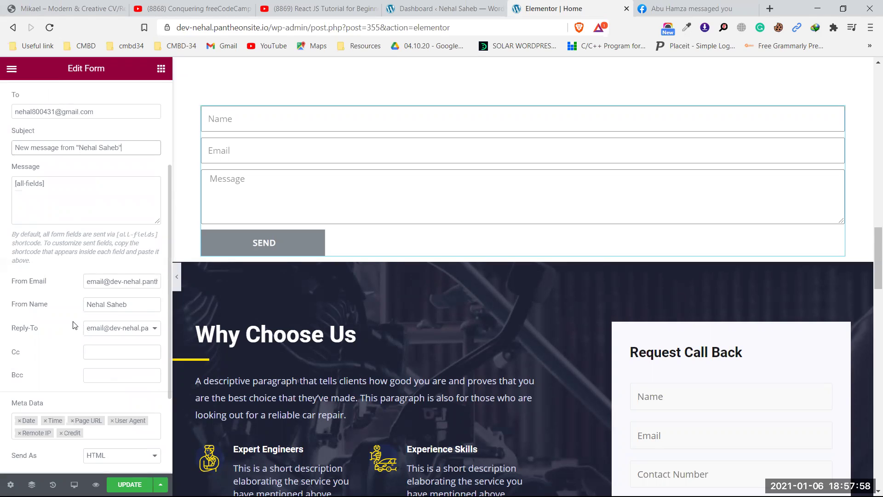
pyautogui.scroll(-3, 73, 325)
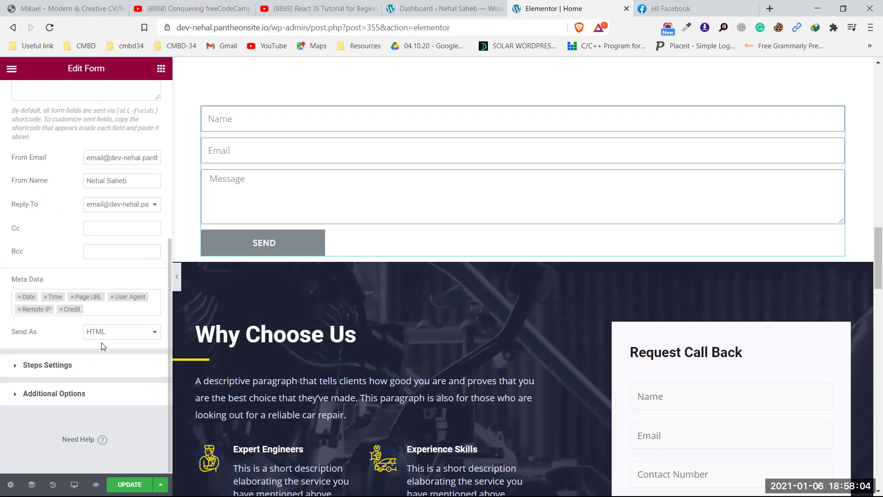
pyautogui.click(114, 337)
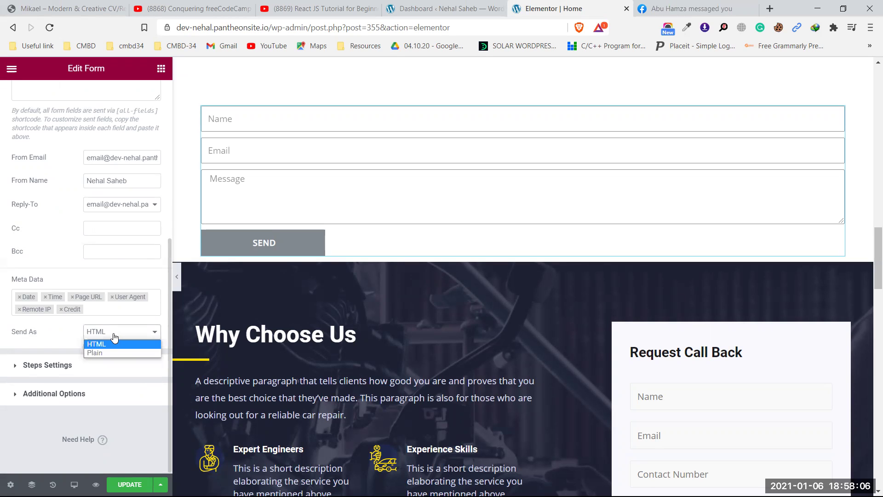
pyautogui.click(108, 352)
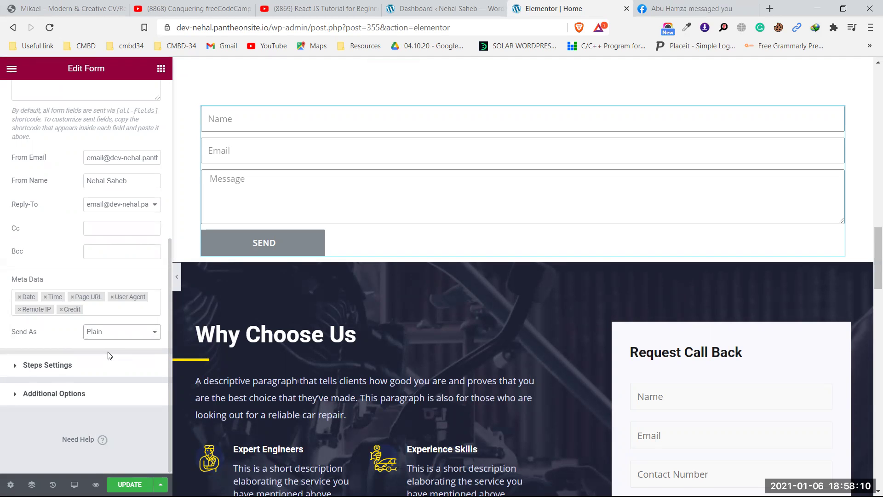
pyautogui.click(236, 403)
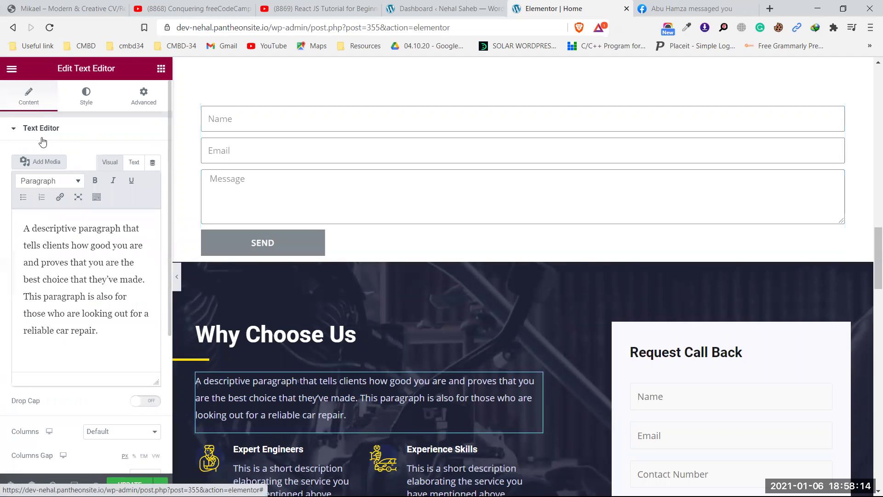
# - Return to the contact form and switch the email format back to HTML
pyautogui.click(383, 186)
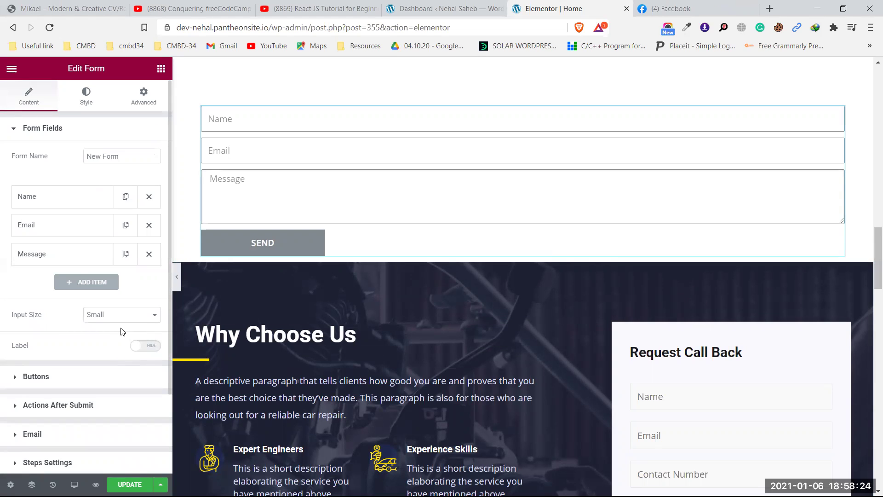
pyautogui.scroll(-2, 121, 328)
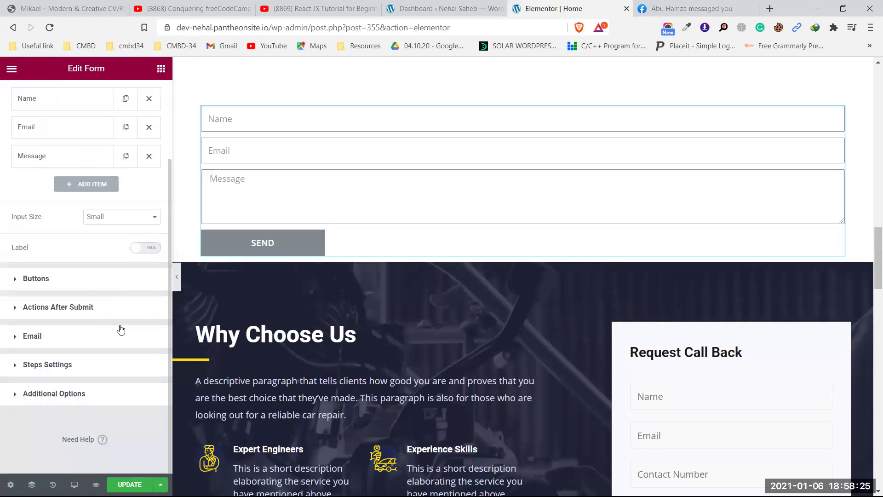
pyautogui.click(98, 344)
pyautogui.scroll(-5, 117, 339)
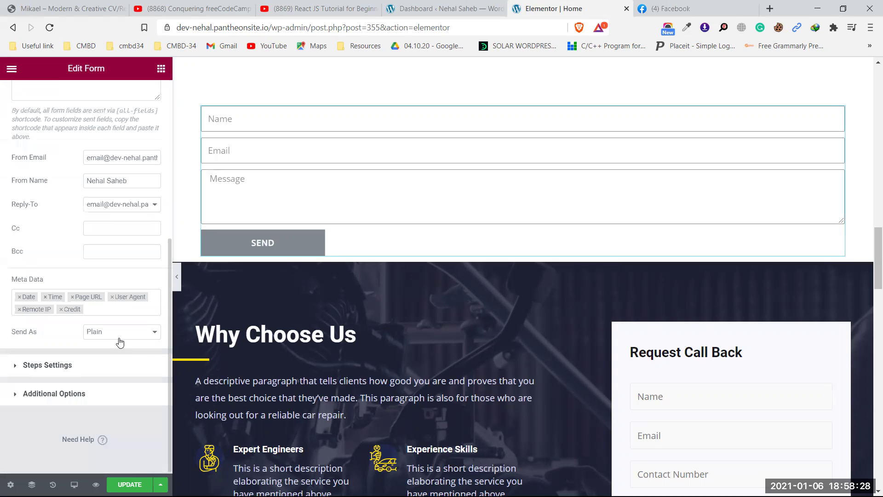
pyautogui.click(116, 341)
pyautogui.click(113, 344)
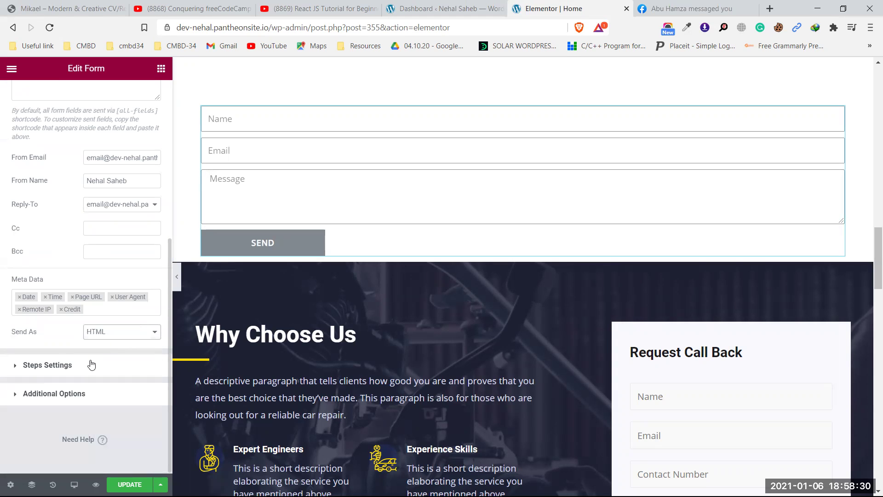
# - Expand the Form Fields list showing Name, Email and Message beside the form
pyautogui.click(89, 366)
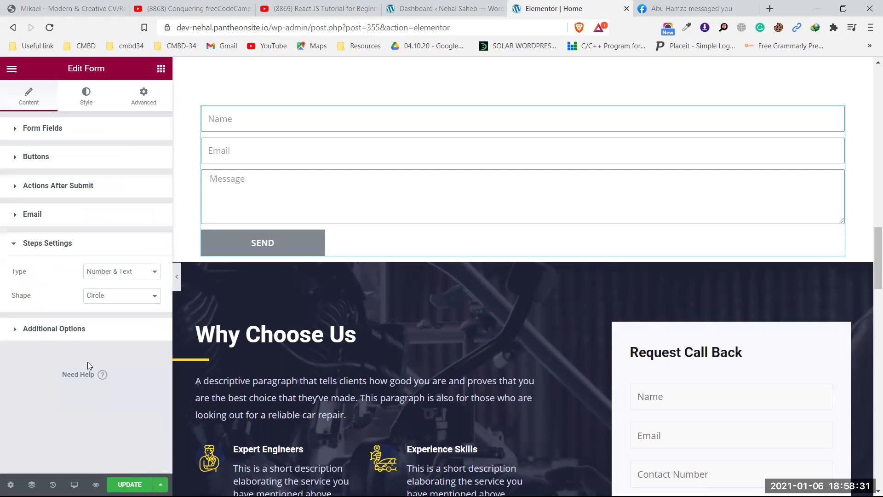
pyautogui.click(103, 334)
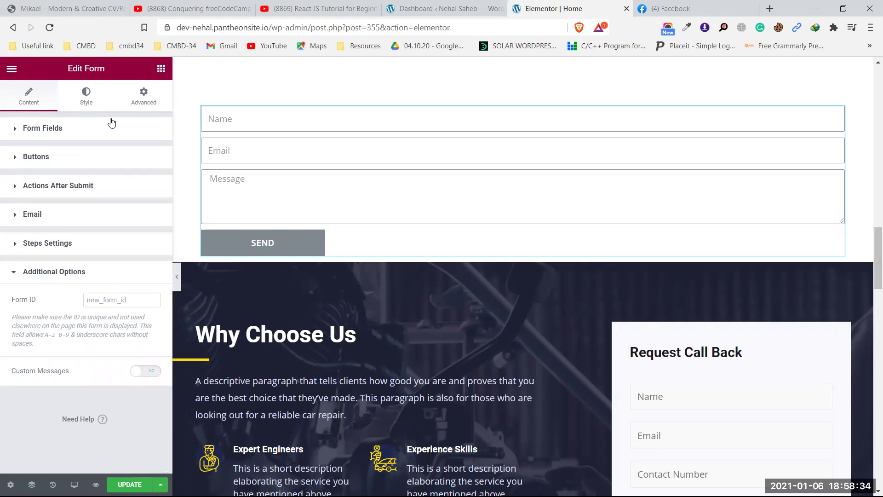
pyautogui.scroll(-5, 474, 250)
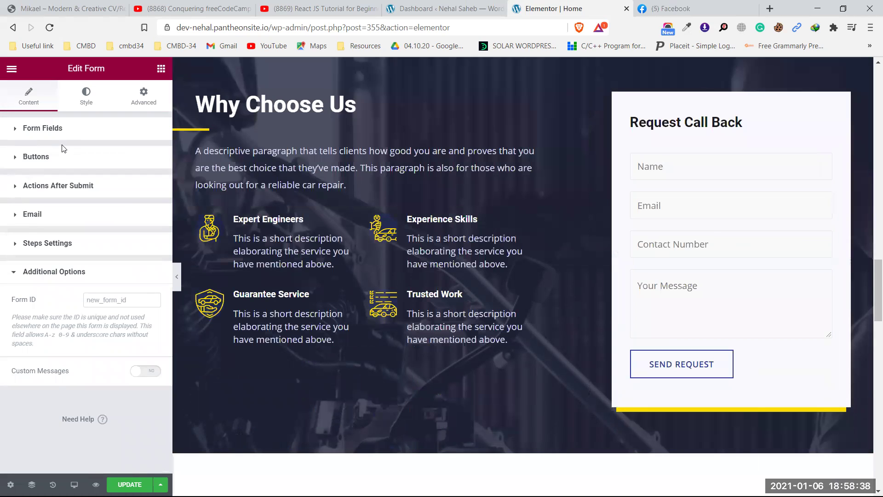
pyautogui.click(82, 132)
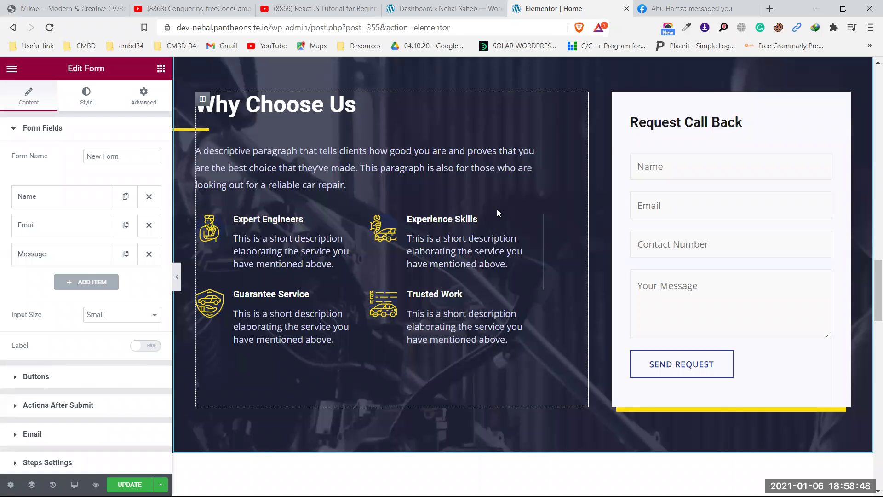
pyautogui.scroll(10, 497, 210)
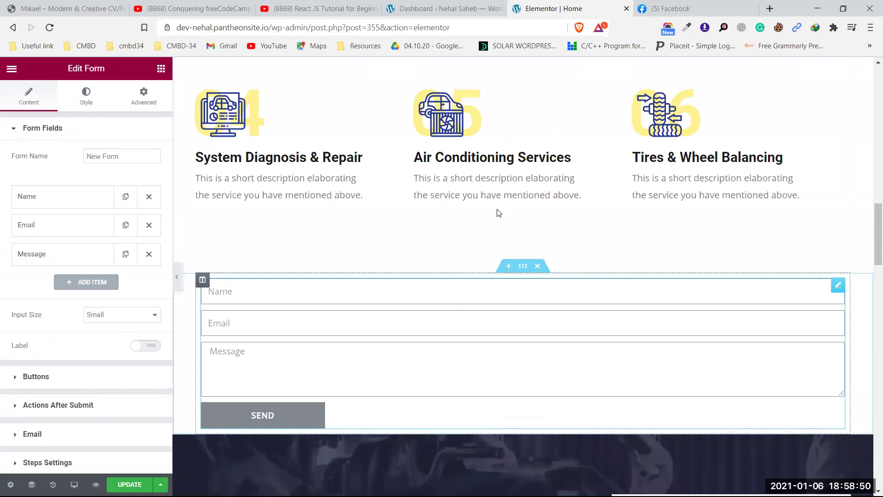
pyautogui.scroll(-3, 497, 212)
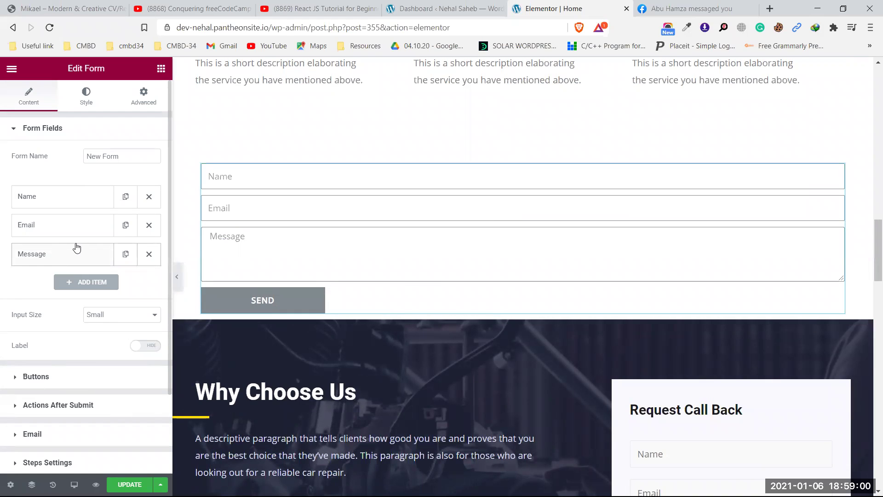
# - Add a fourth URL-type field to the form, then go to the WordPress Dashboard
pyautogui.click(89, 288)
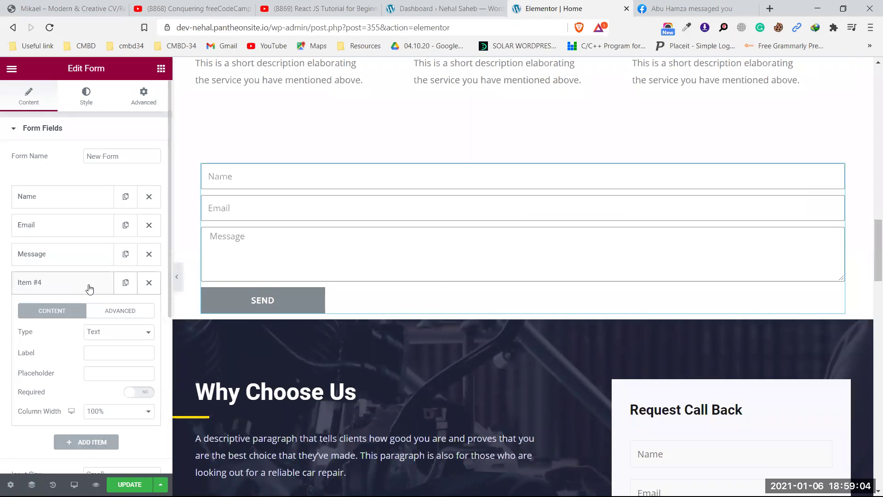
pyautogui.scroll(-2, 89, 288)
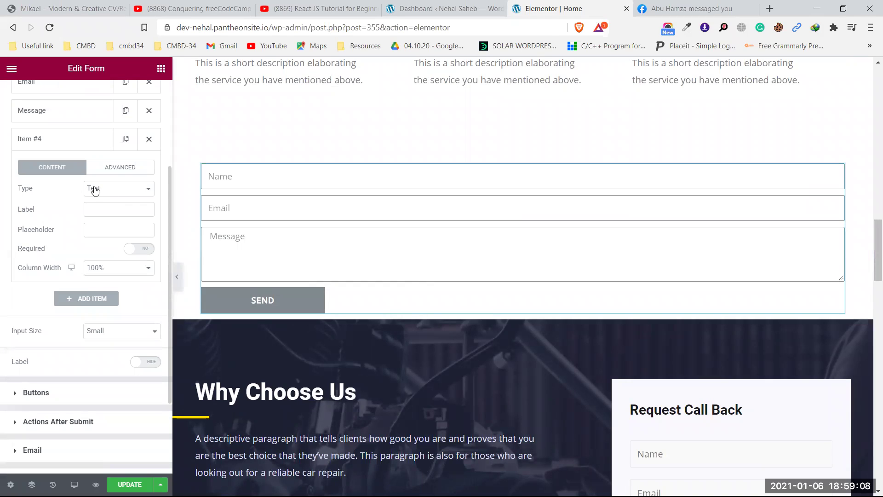
pyautogui.click(98, 190)
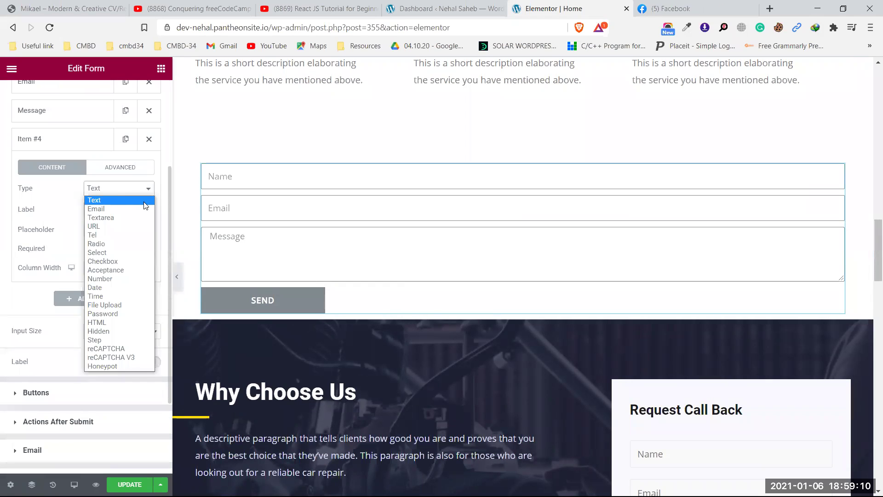
pyautogui.click(102, 227)
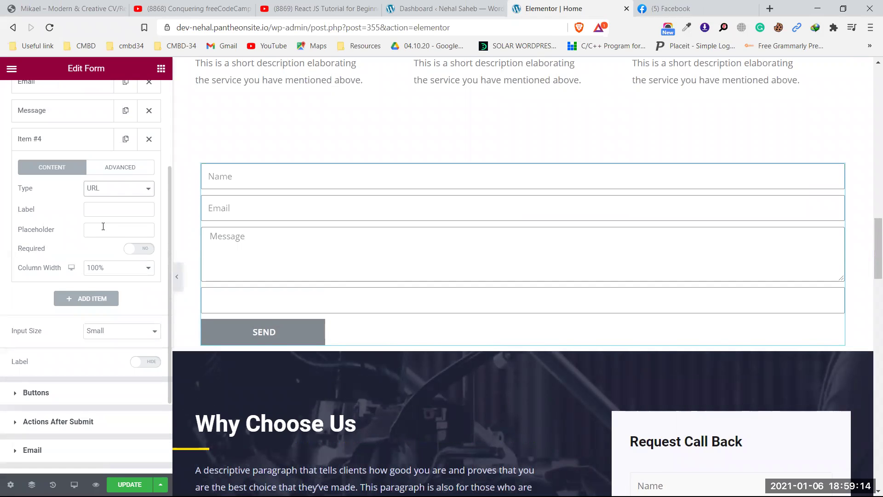
pyautogui.click(233, 299)
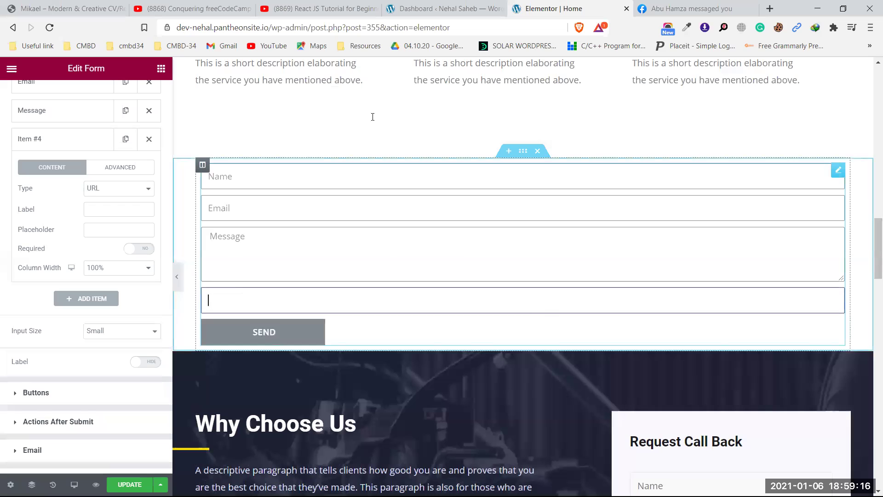
pyautogui.click(442, 8)
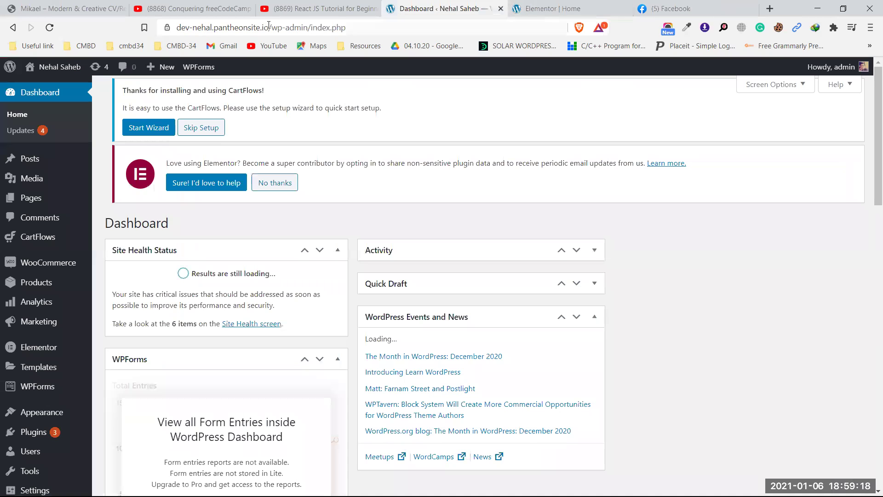
# - Copy the site address, check the Facebook tab, then return to the URL field's label
pyautogui.moveTo(269, 26); pyautogui.dragTo(132, 33)
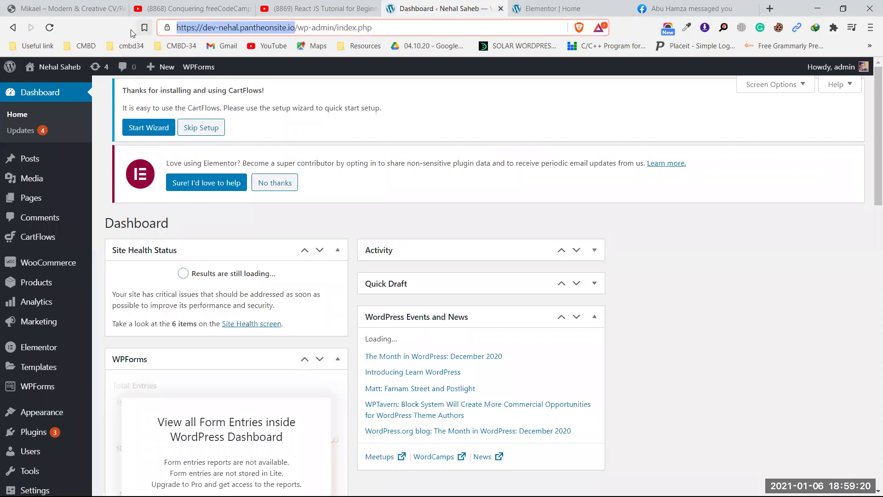
pyautogui.click(681, 8)
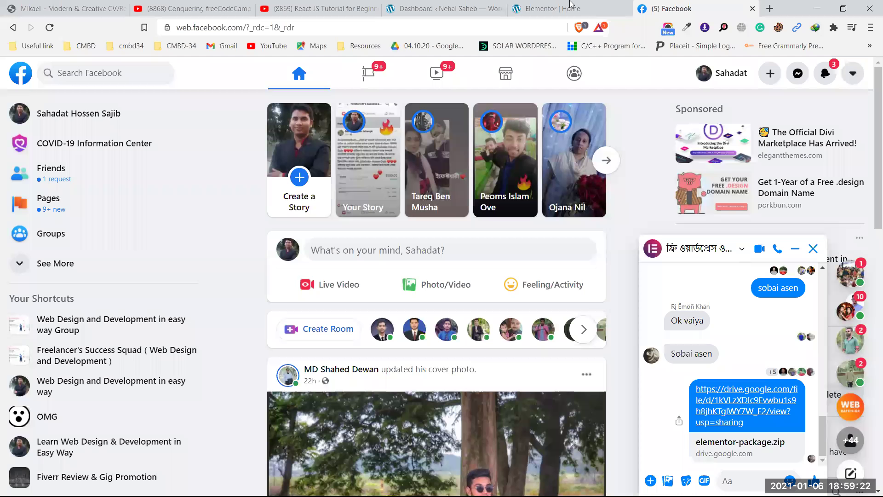
pyautogui.hotkey('ctrl', 'shift', 'Tab')
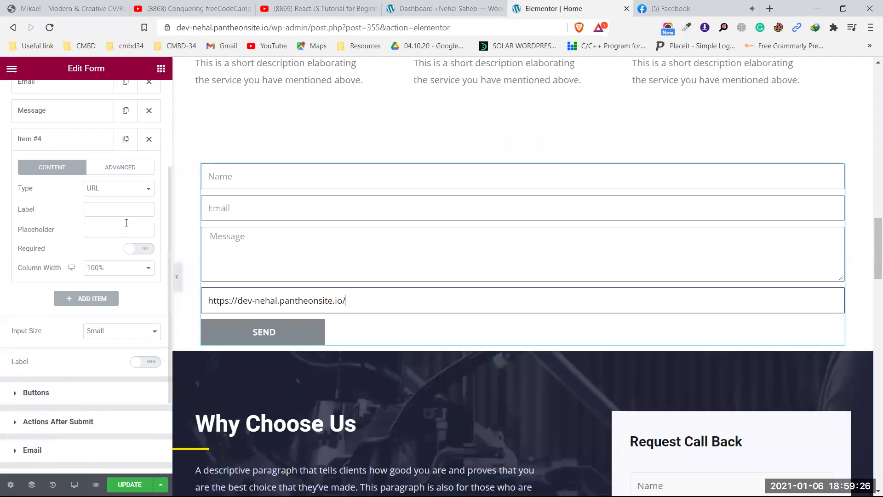
pyautogui.click(117, 205)
# - Label the URL field 'Your facebook profile link' and set field labels to show
pyautogui.write('Yo')
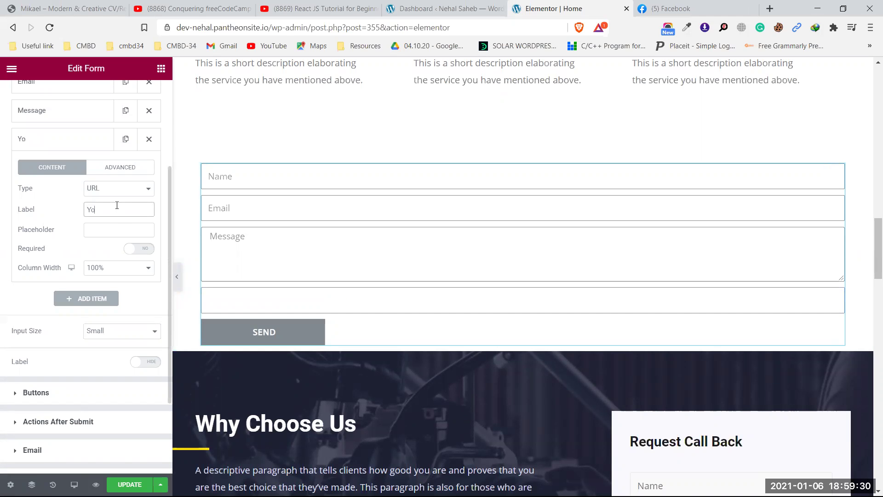
pyautogui.write('ur facebook profile link')
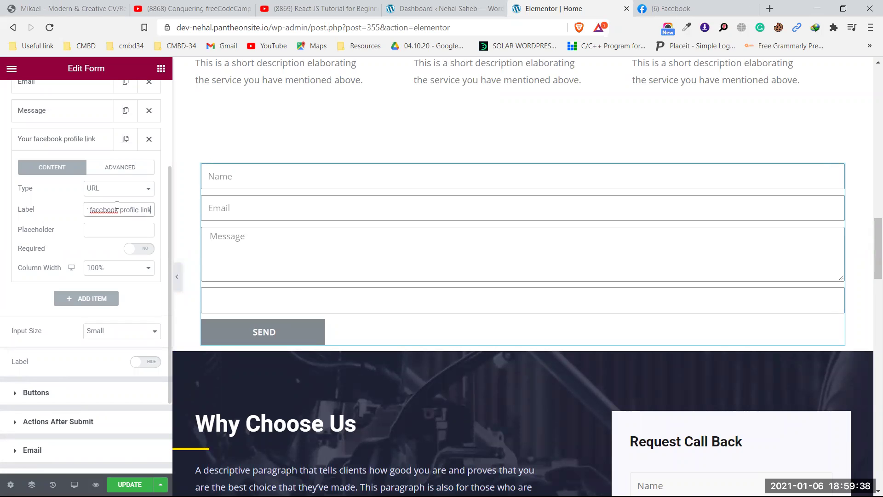
pyautogui.click(148, 363)
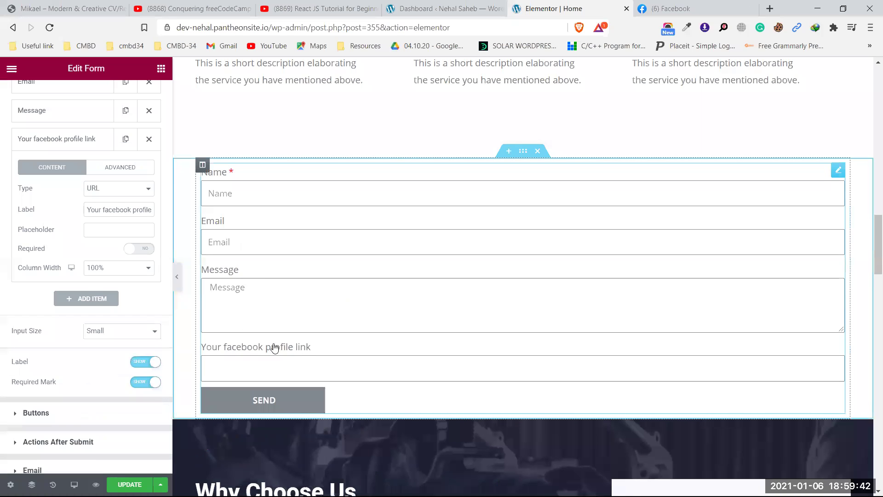
pyautogui.click(257, 375)
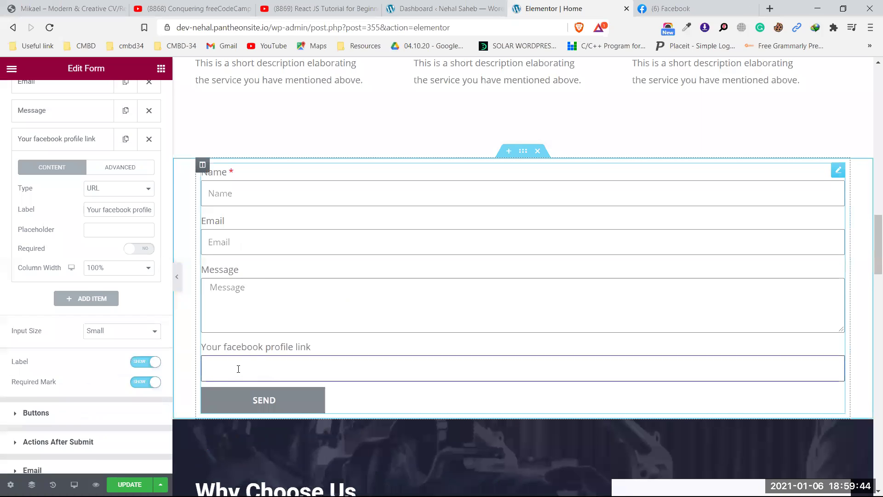
# - Make the field a Radio type with options Bangla and English on separate lines
pyautogui.click(112, 194)
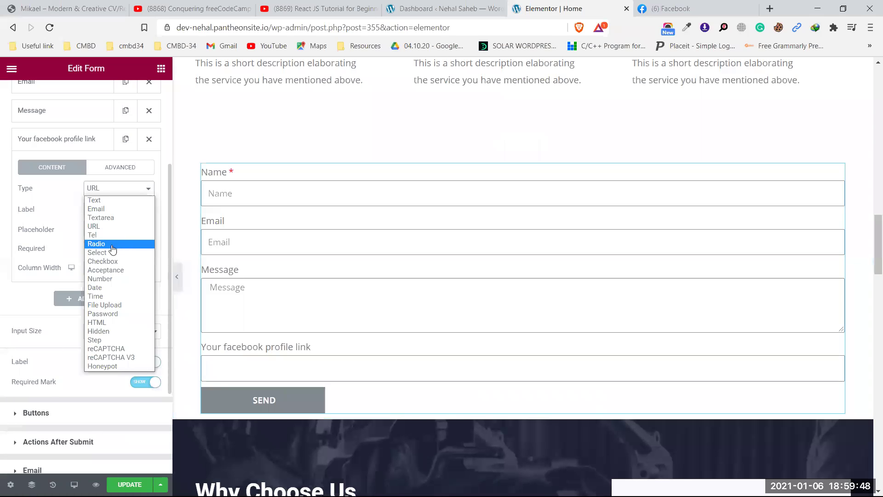
pyautogui.click(112, 244)
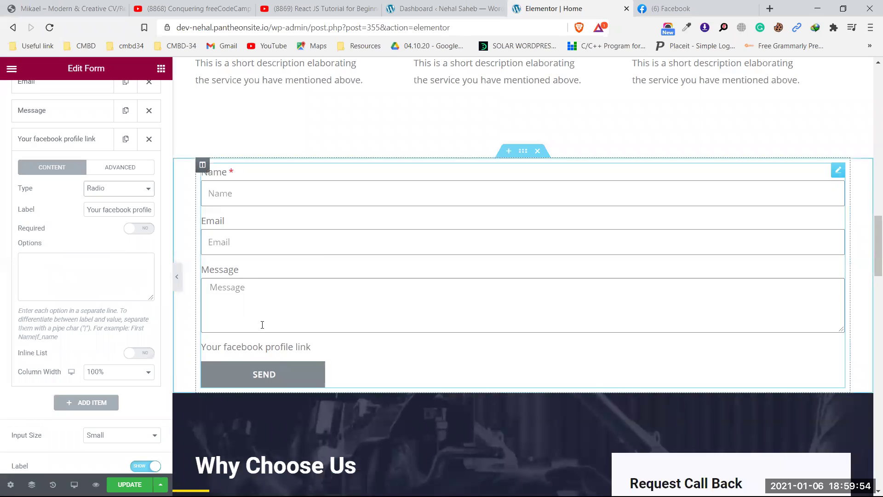
pyautogui.click(45, 268)
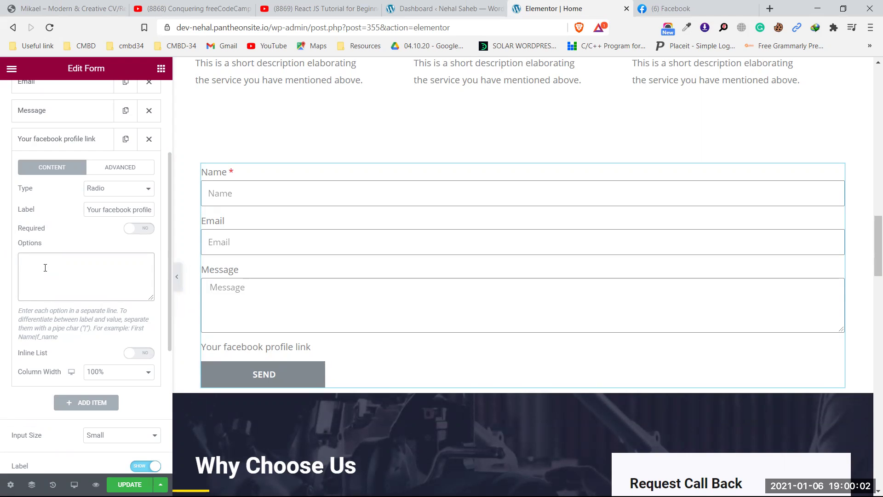
pyautogui.write('Bangla')
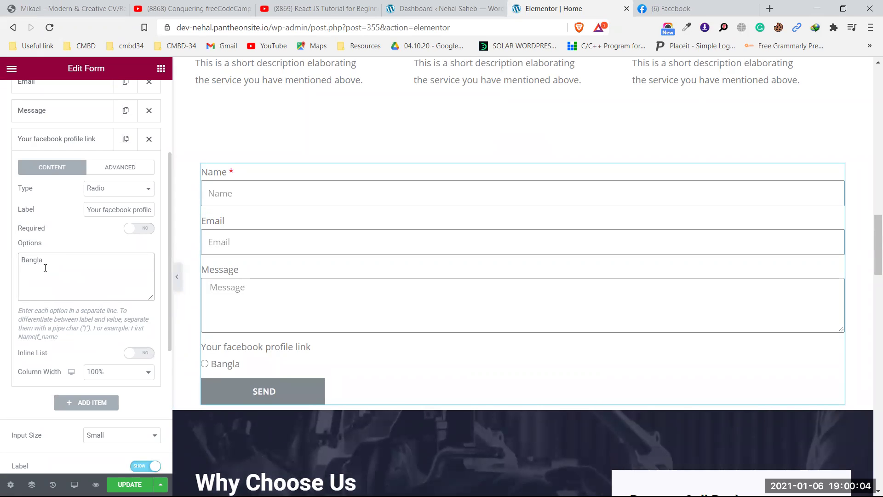
pyautogui.press('Return')
pyautogui.write('English')
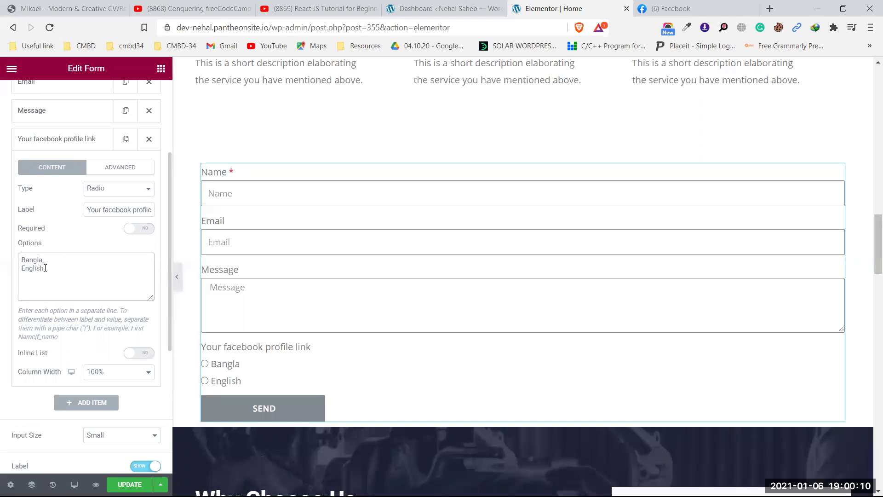
# - Test the Bangla and English radio buttons in the form preview
pyautogui.scroll(-1, 305, 345)
pyautogui.click(206, 307)
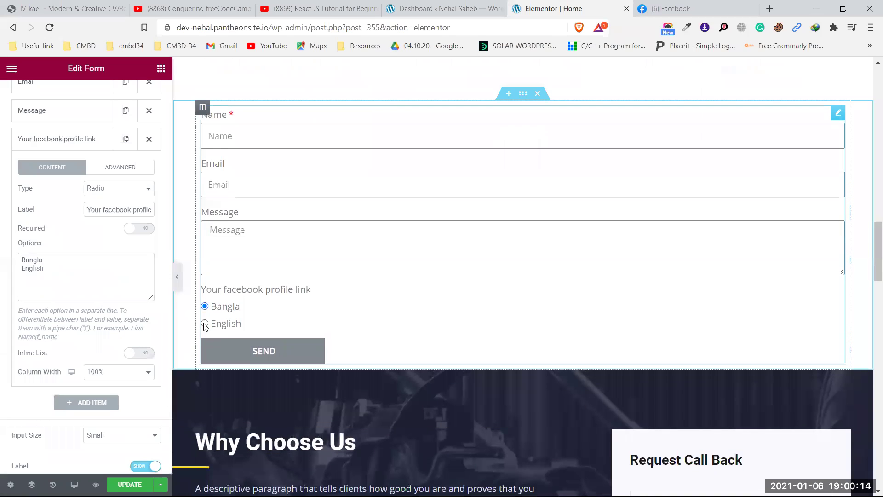
pyautogui.click(205, 324)
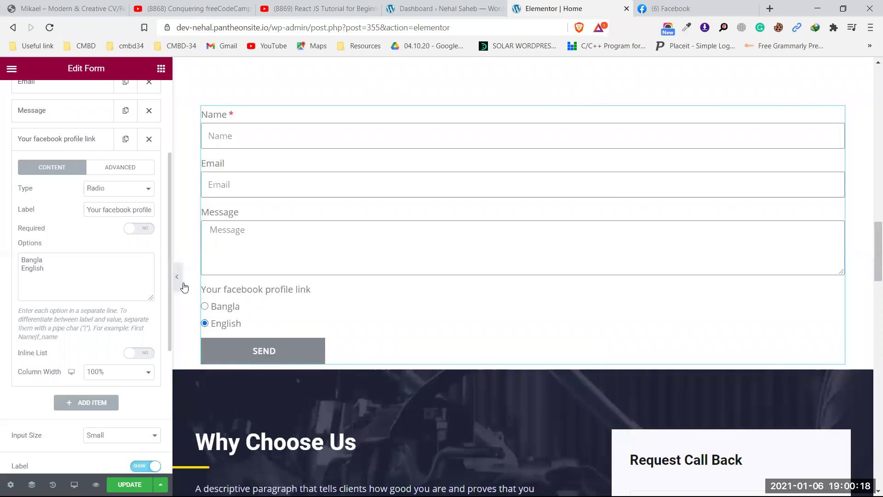
pyautogui.click(215, 309)
pyautogui.click(206, 324)
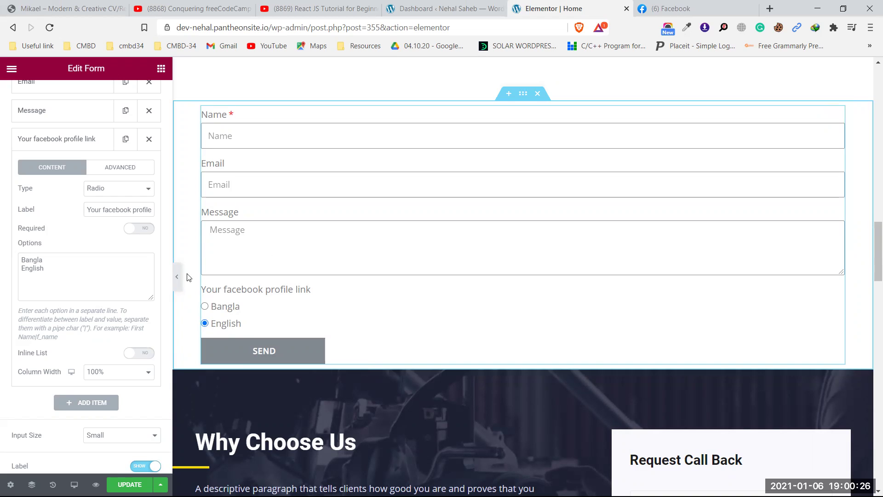
# - Change the field to a Select dropdown and test picking Bangla and English
pyautogui.click(122, 190)
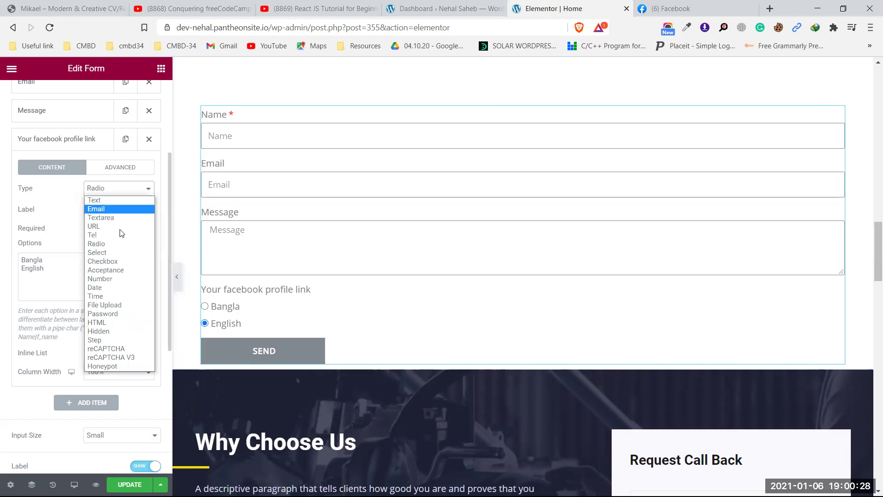
pyautogui.click(109, 253)
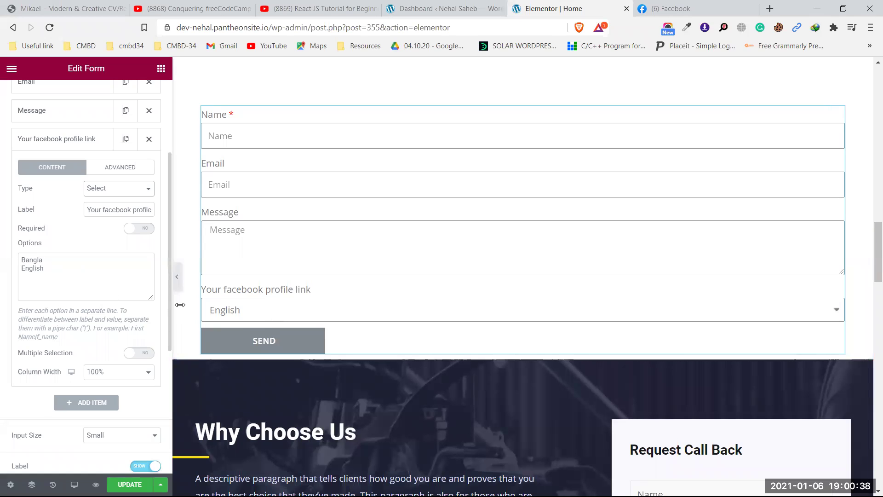
pyautogui.click(744, 313)
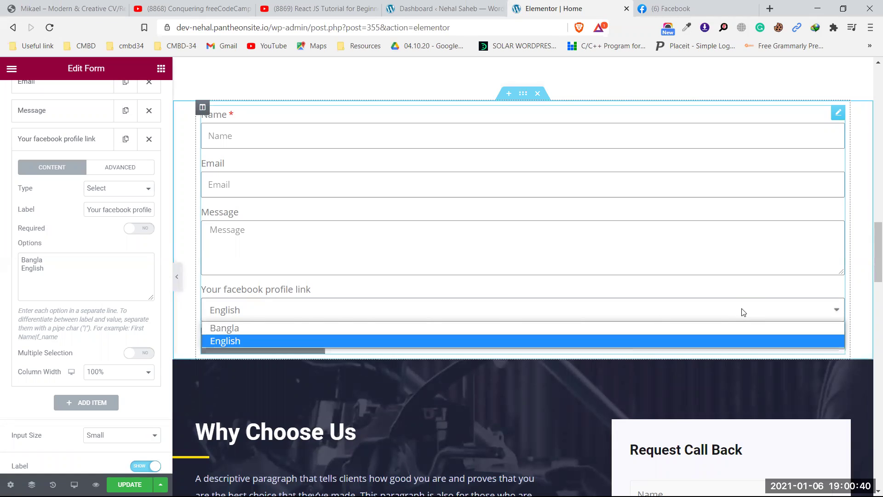
pyautogui.click(254, 327)
pyautogui.click(262, 313)
pyautogui.click(243, 339)
pyautogui.click(267, 310)
pyautogui.click(256, 335)
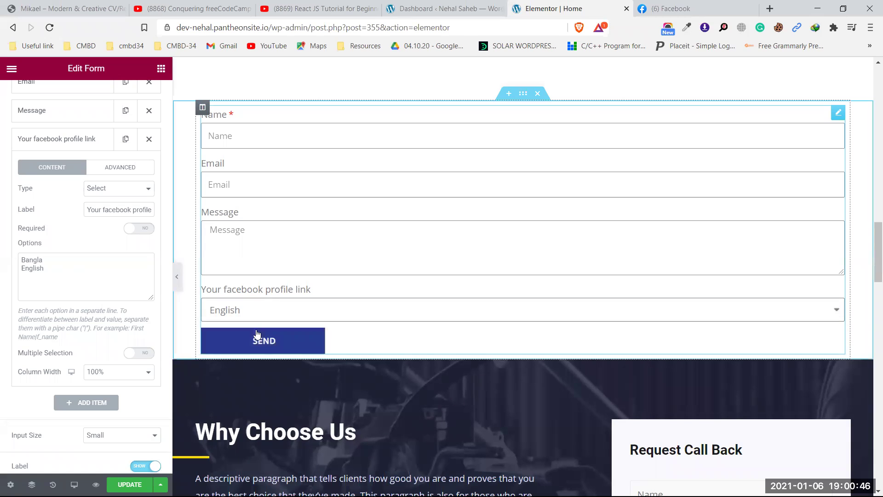
# - Switch the field to Checkboxes and tick Bangla in the preview
pyautogui.click(113, 190)
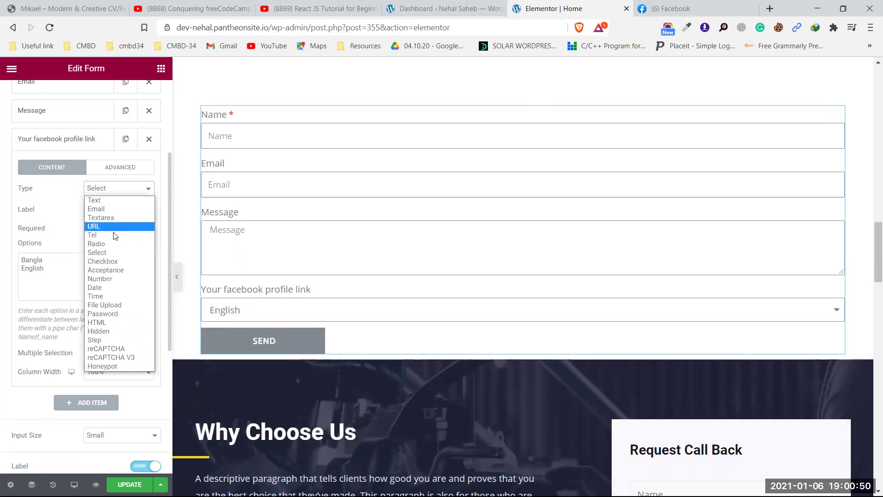
pyautogui.click(115, 262)
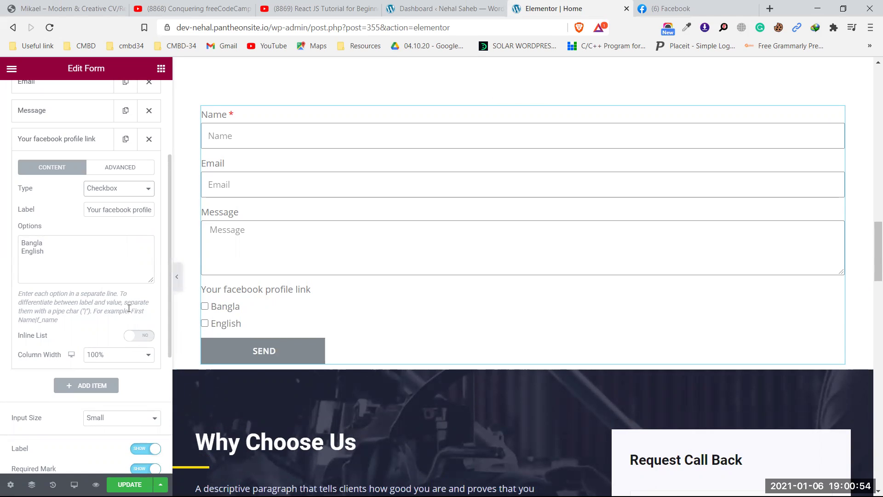
pyautogui.click(205, 307)
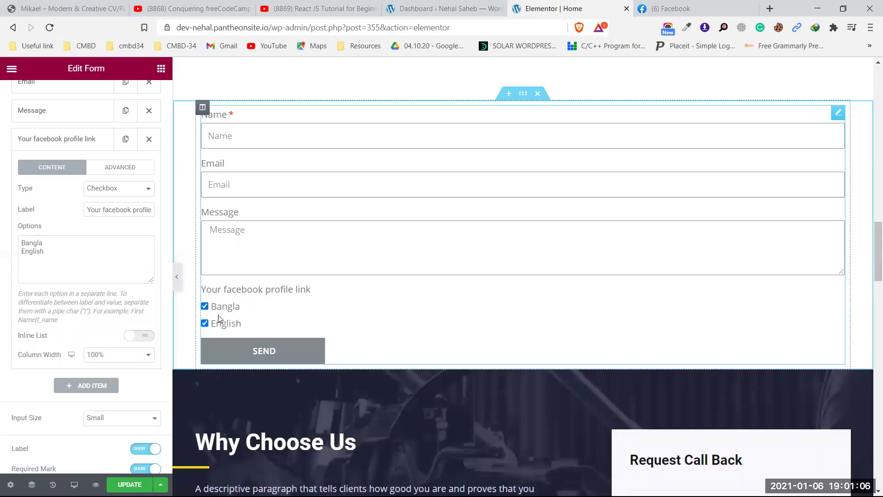
# - Return the field to Select, check its options, then make it an Acceptance checkbox
pyautogui.click(109, 191)
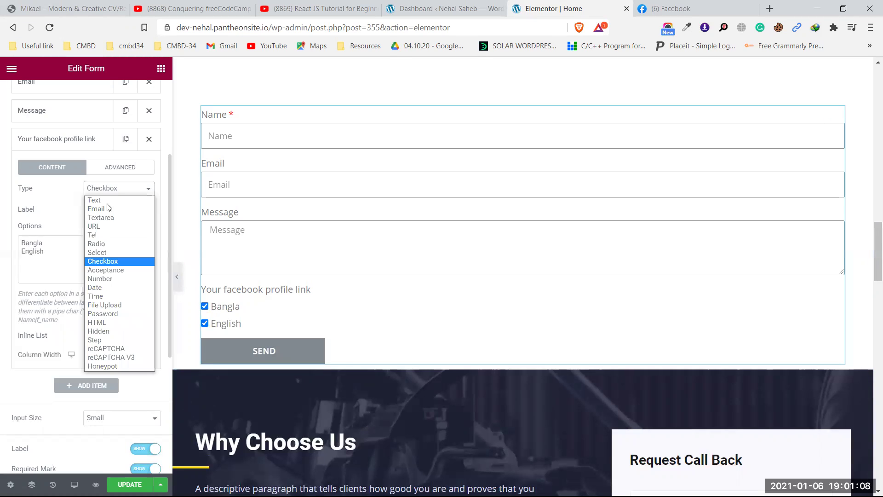
pyautogui.click(108, 253)
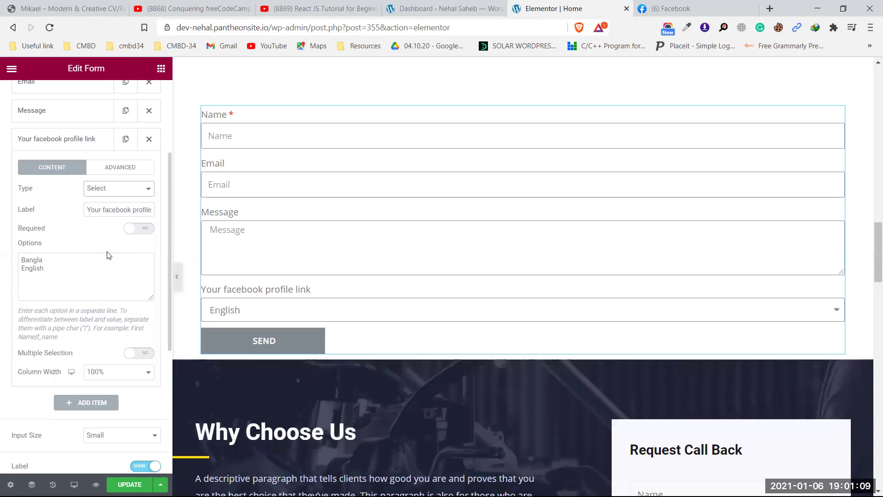
pyautogui.click(244, 309)
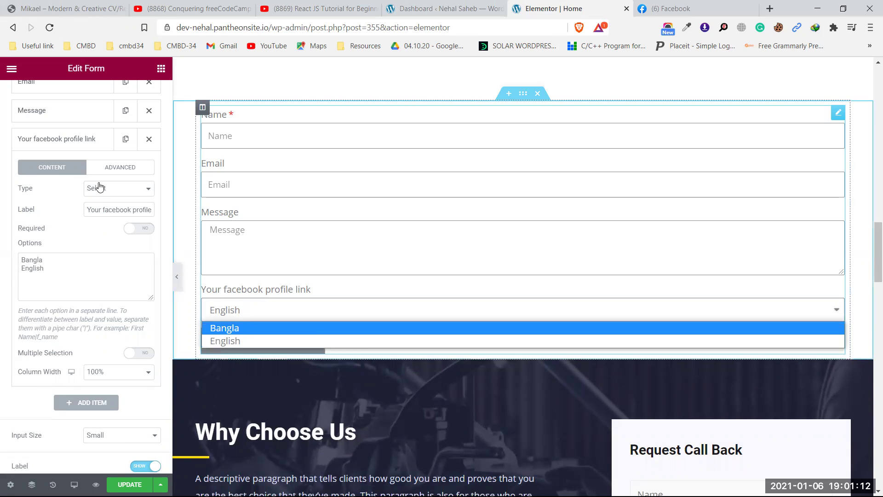
pyautogui.click(121, 189)
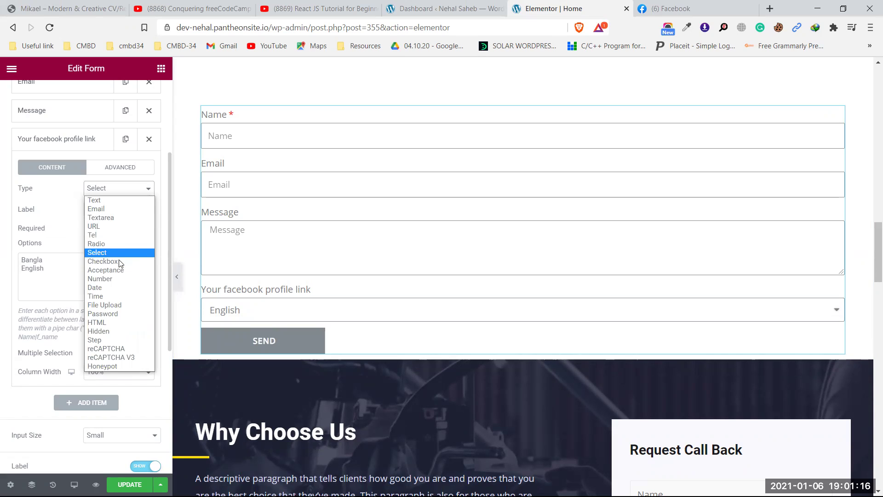
pyautogui.click(119, 268)
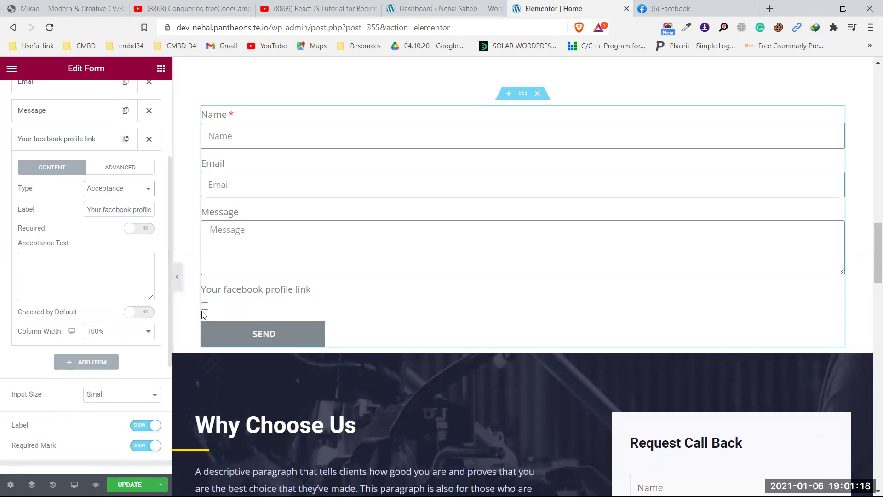
# - Set the acceptance text to 'I agree temrms' and tick the box in the preview
pyautogui.click(39, 254)
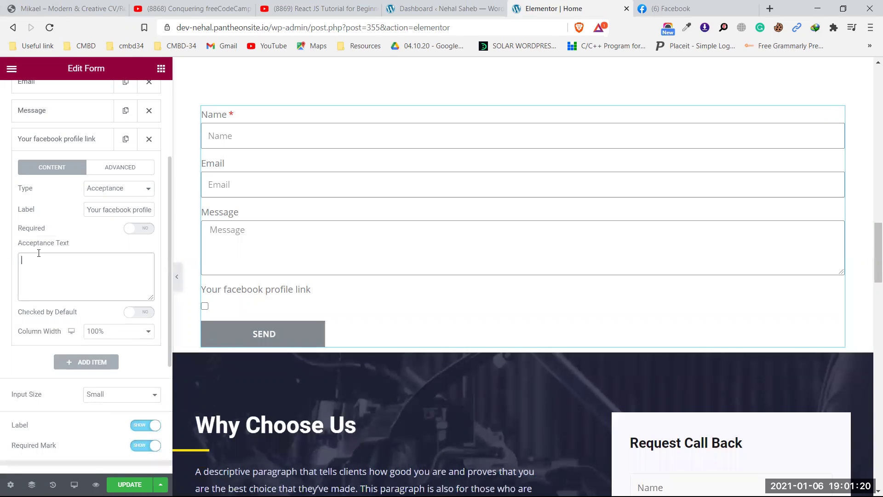
pyautogui.write('I agree temrms')
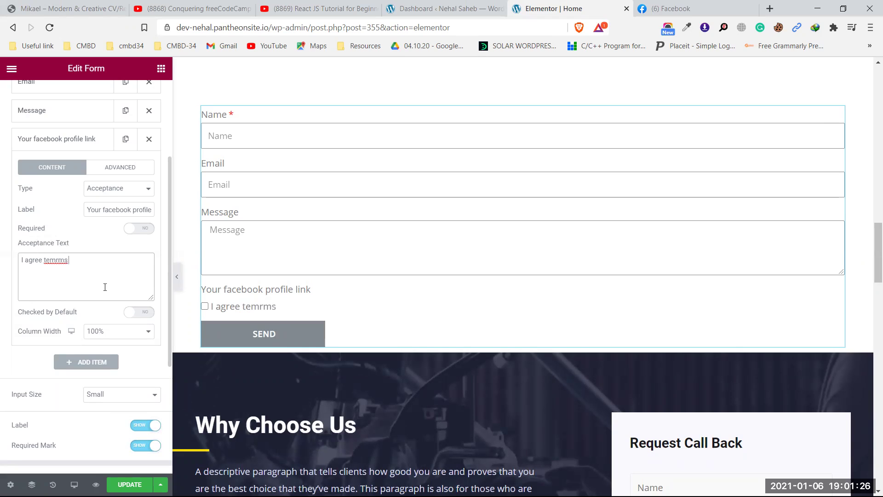
pyautogui.click(204, 306)
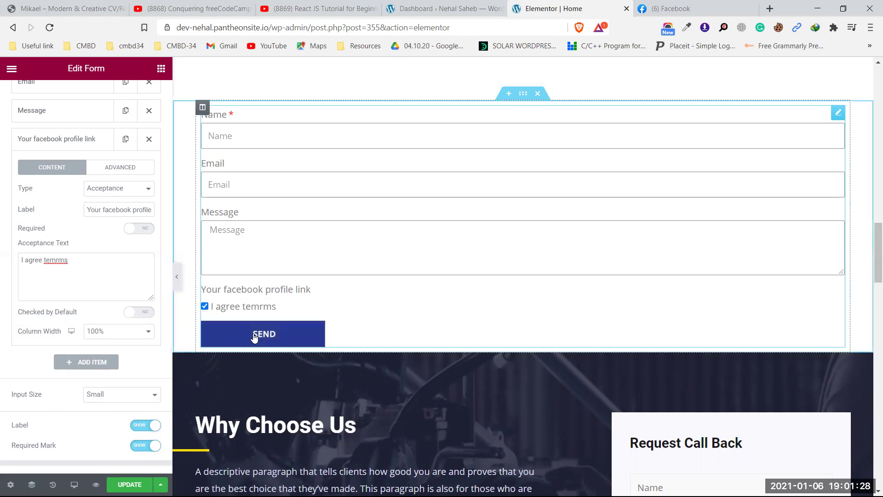
pyautogui.click(113, 191)
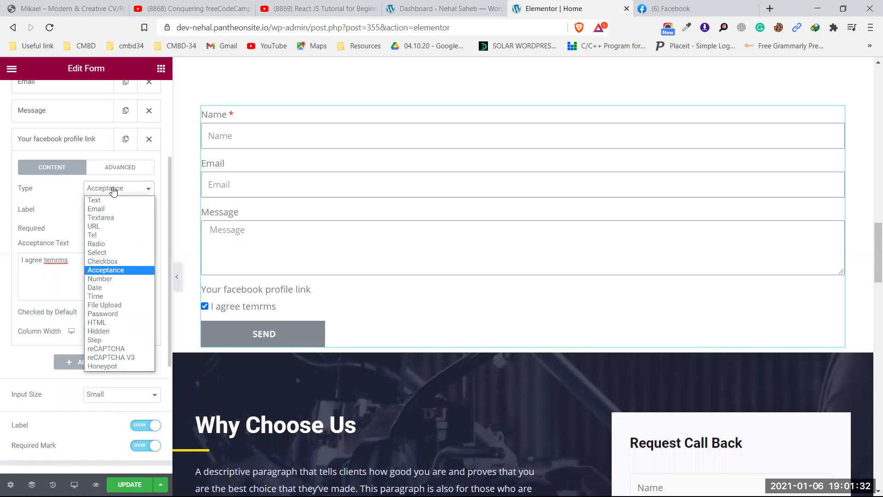
# - Try the field as Number, then as Date limited to 2021-01-07 through 2021-01-14
pyautogui.click(115, 279)
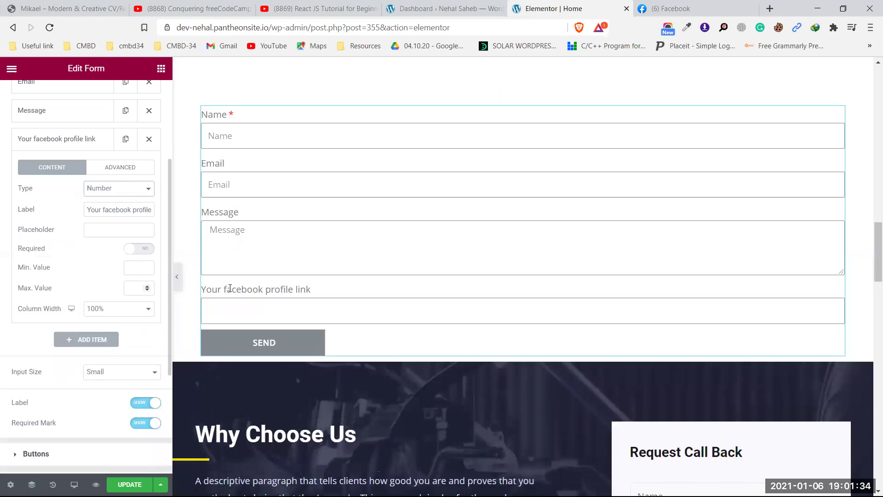
pyautogui.click(124, 187)
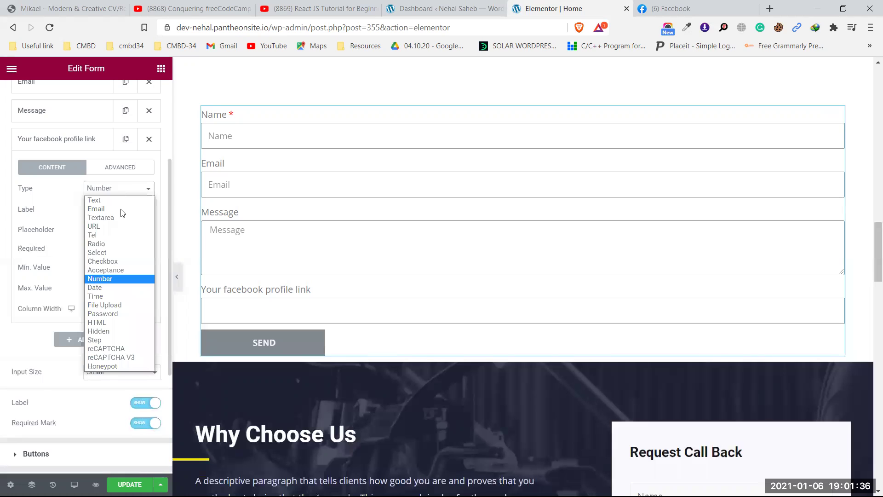
pyautogui.click(118, 288)
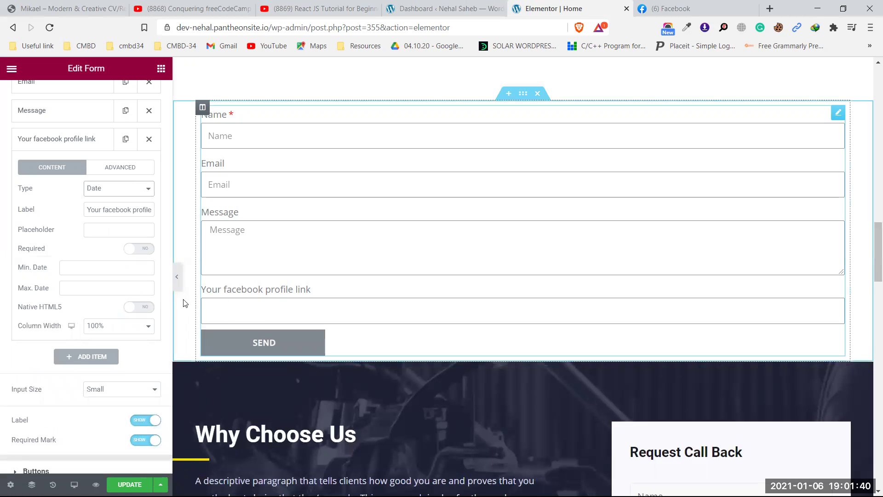
pyautogui.click(92, 270)
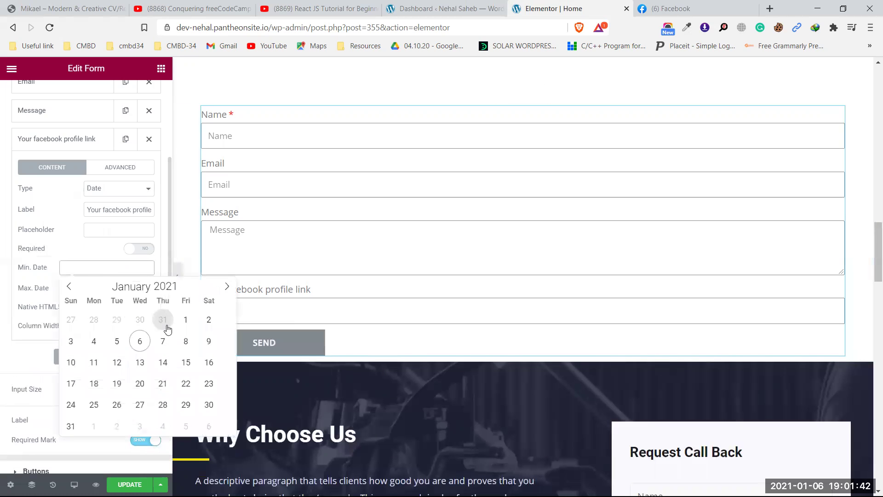
pyautogui.click(166, 342)
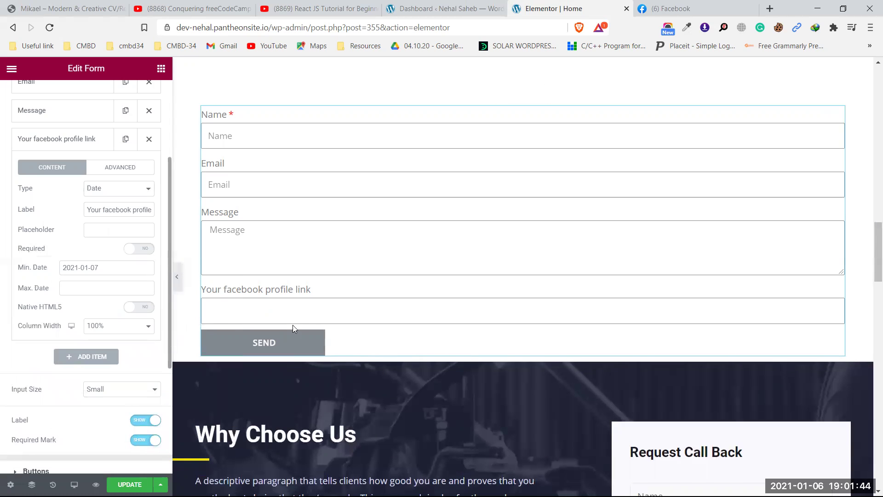
pyautogui.click(123, 325)
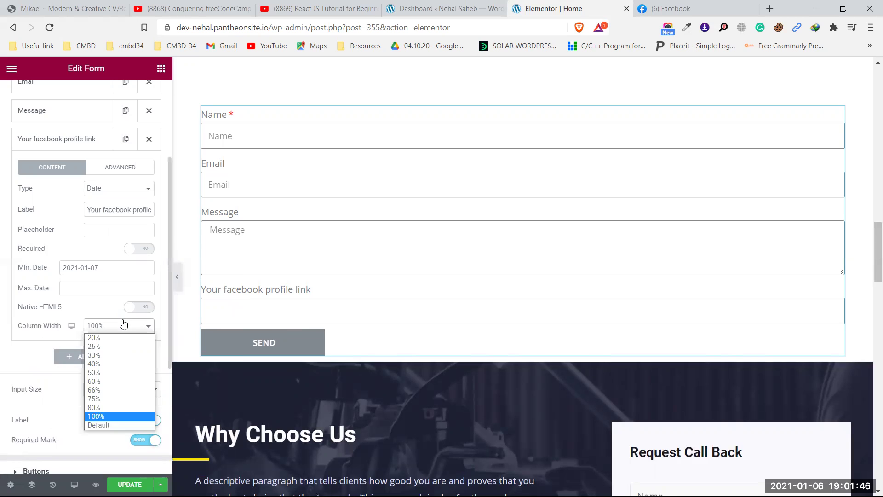
pyautogui.click(103, 289)
pyautogui.click(103, 288)
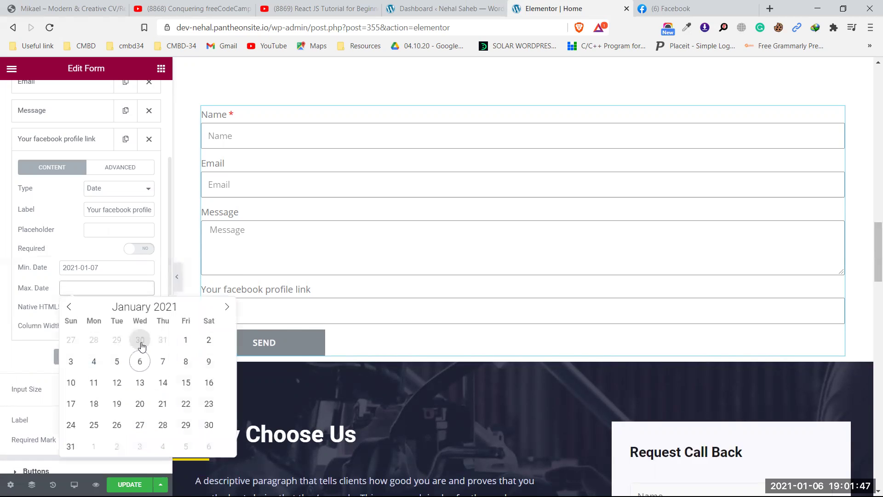
pyautogui.click(162, 383)
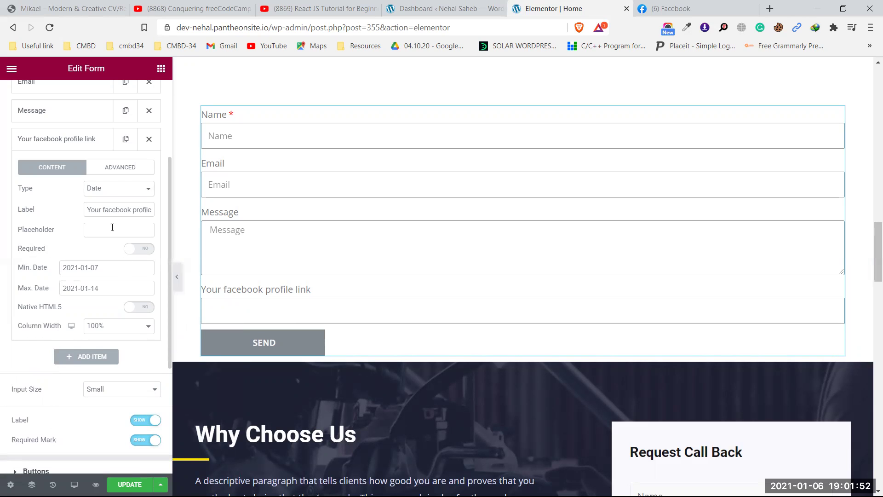
# - Switch the field type to Time, then to File Upload
pyautogui.click(103, 188)
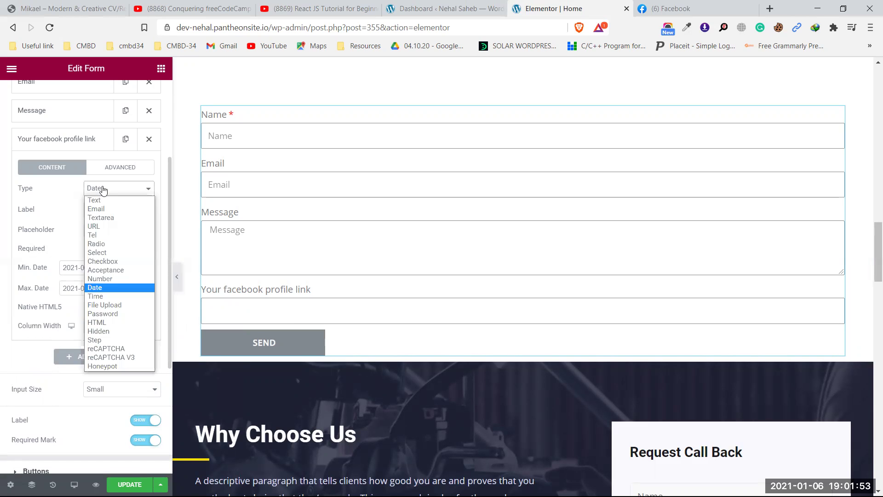
pyautogui.click(93, 296)
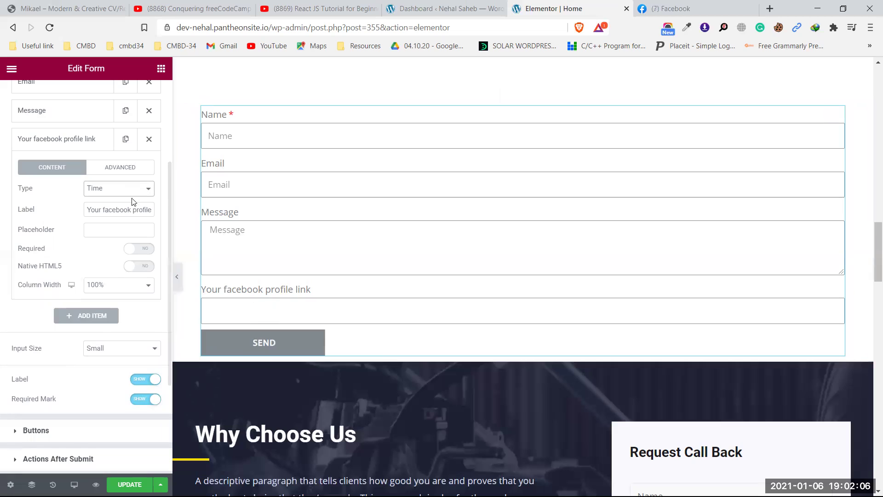
pyautogui.click(120, 189)
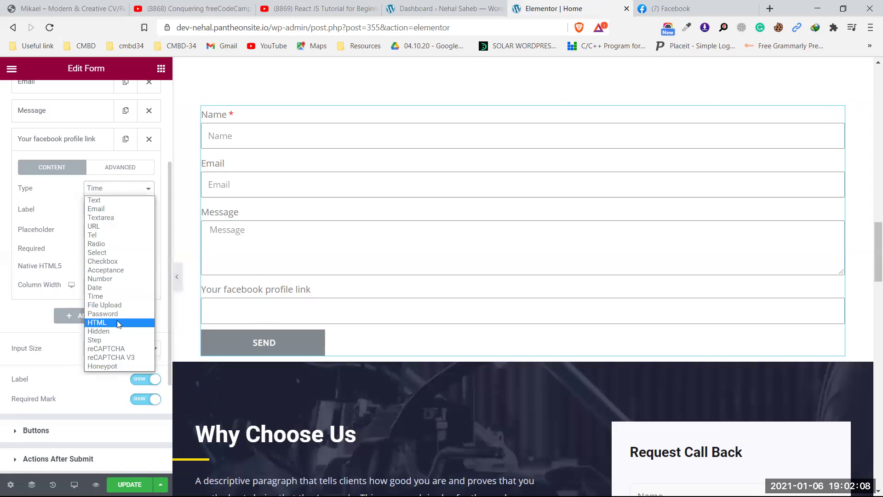
pyautogui.click(122, 305)
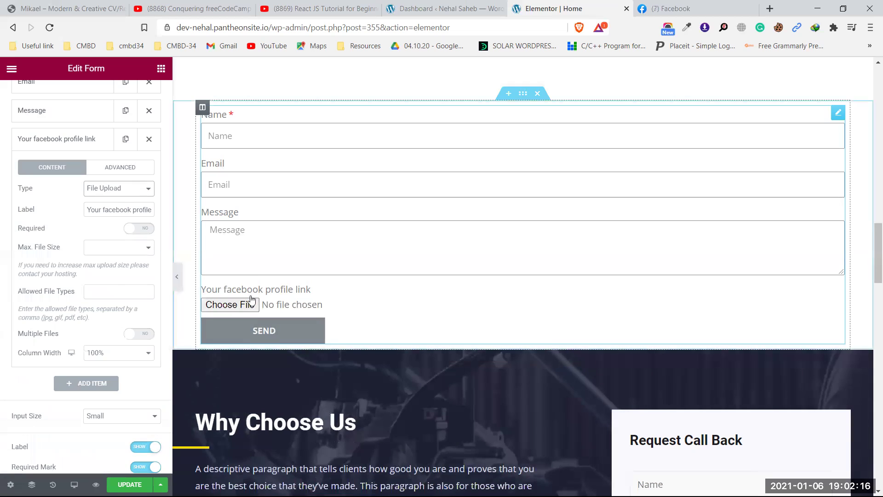
# - Replace the field's label with 'Please upload your picture'
pyautogui.click(108, 210)
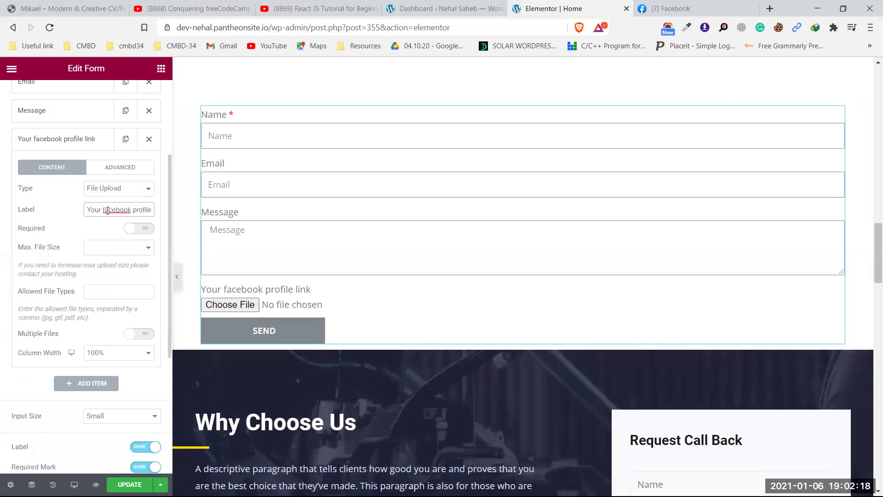
pyautogui.hotkey('ctrl', 'a')
pyautogui.press('BackSpace')
pyautogui.write('P')
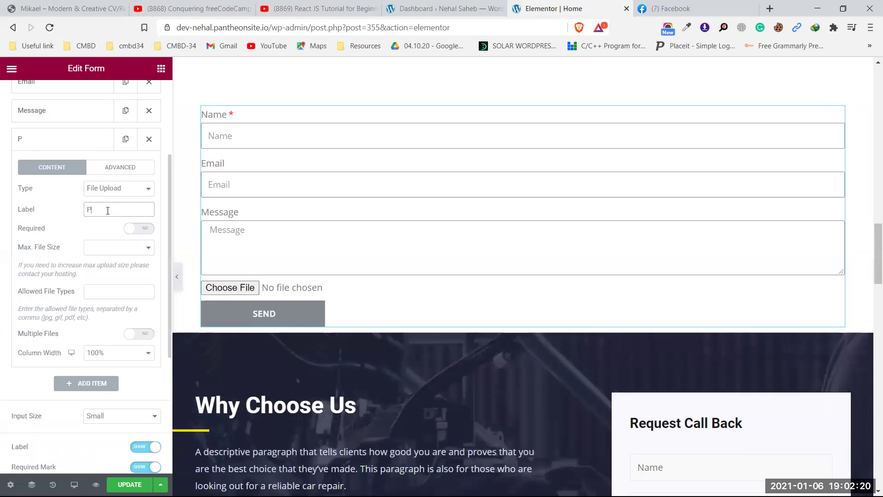
pyautogui.write('lease upload you')
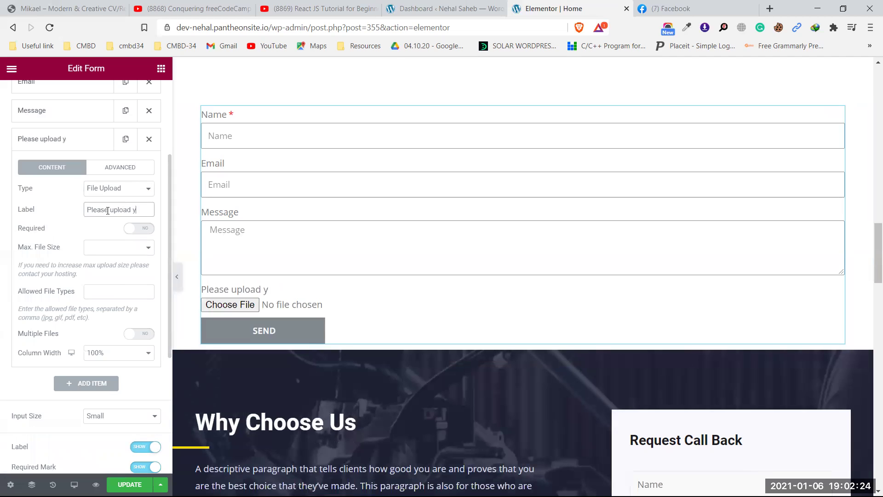
pyautogui.write('icture')
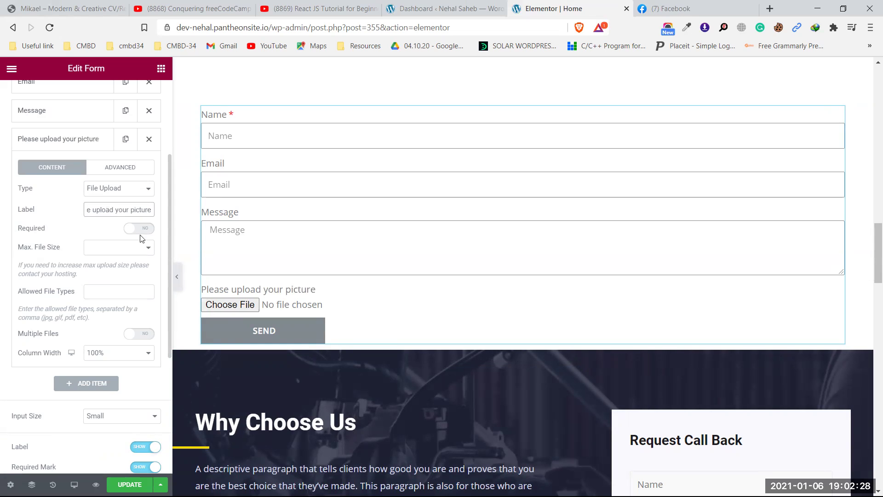
# - Attach 600_483722973.png from Downloads to the upload field in the preview
pyautogui.click(242, 308)
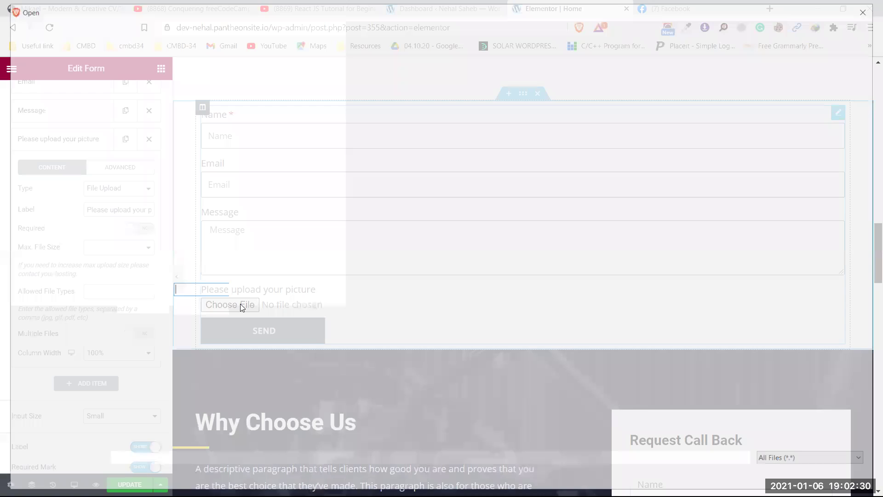
pyautogui.click(64, 90)
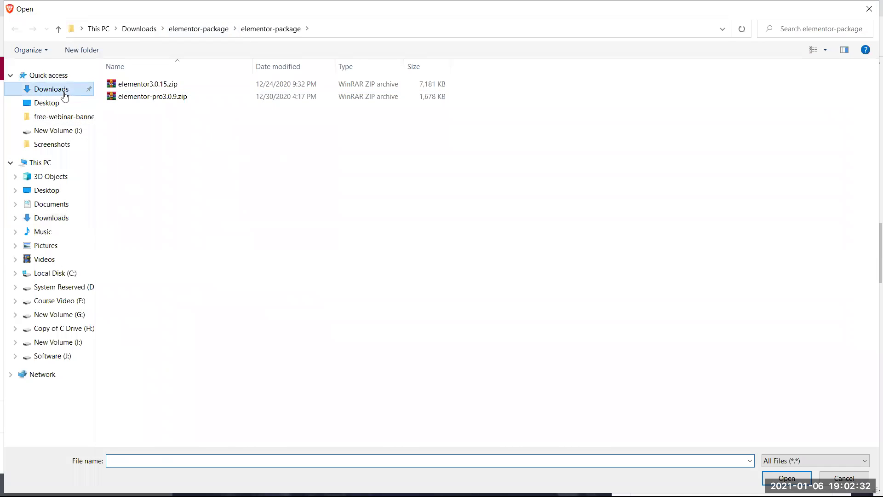
pyautogui.scroll(-2, 376, 282)
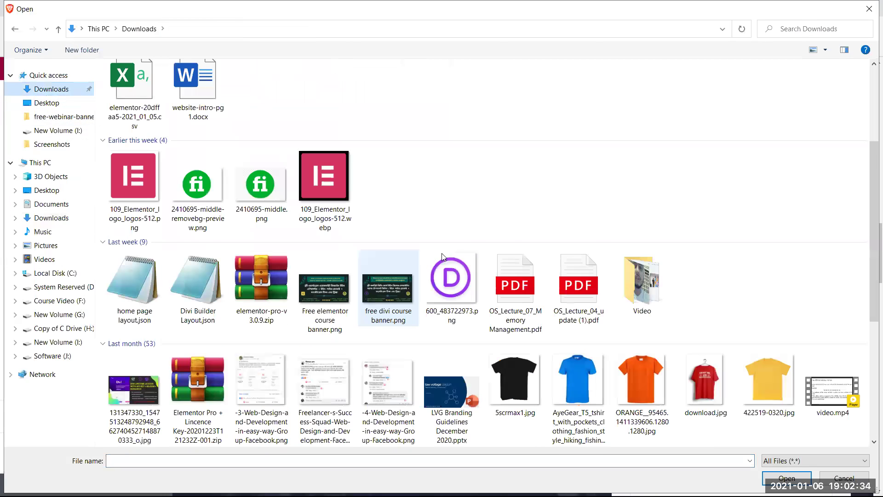
pyautogui.scroll(-3, 518, 287)
pyautogui.scroll(3, 513, 281)
pyautogui.click(451, 311)
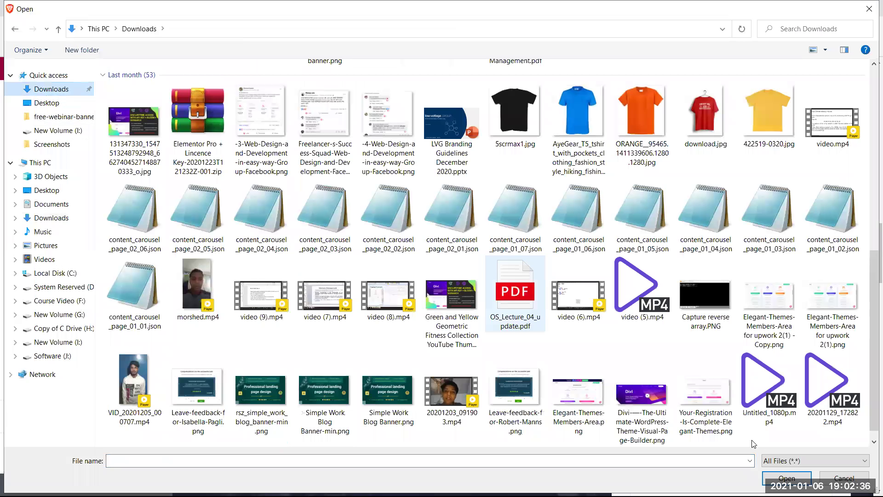
pyautogui.click(787, 477)
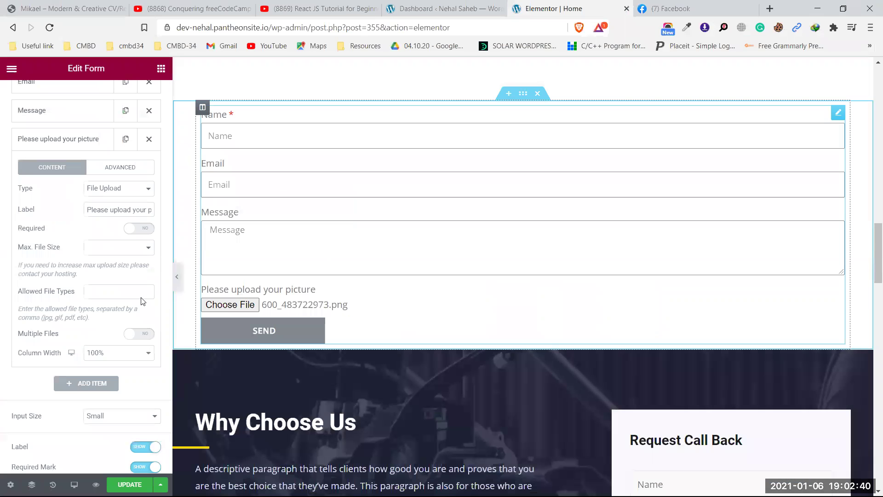
pyautogui.click(113, 191)
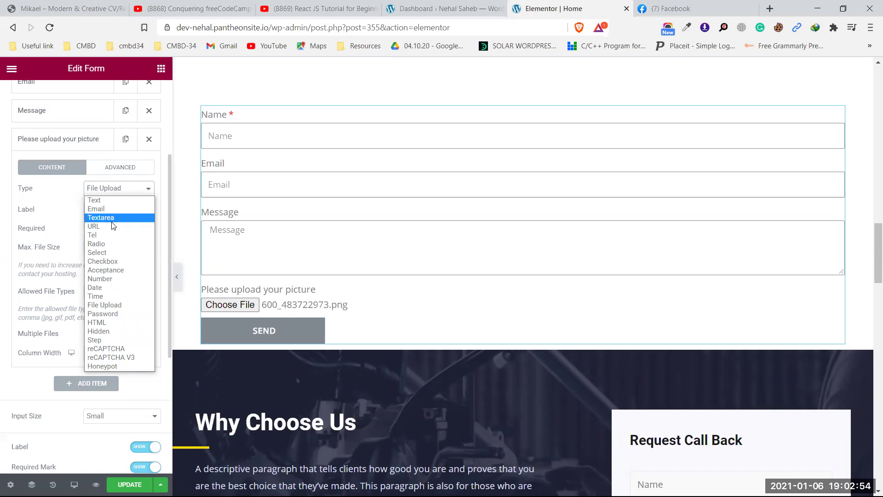
# - Change the picture field's type to reCAPTCHA, which needs API key setup
pyautogui.click(122, 349)
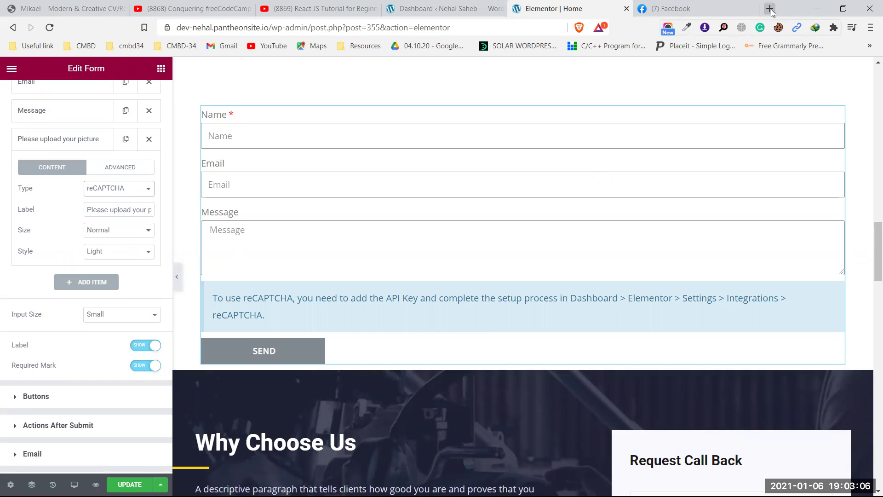
pyautogui.click(420, 3)
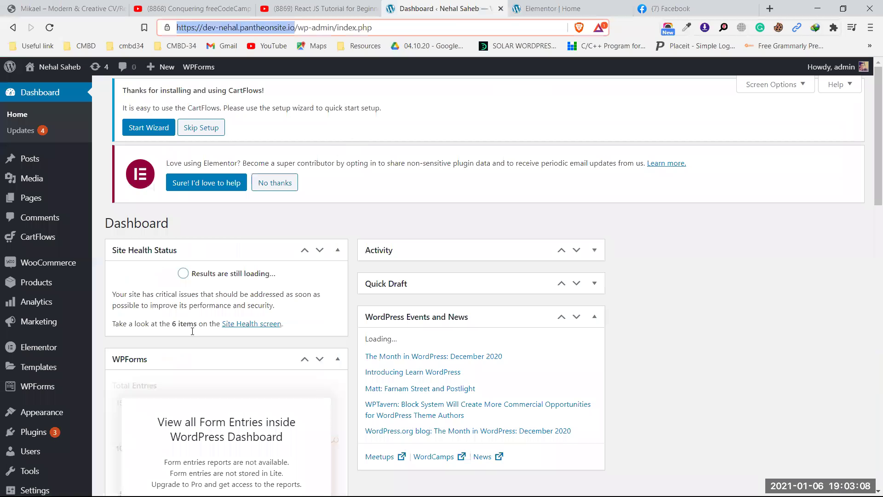
pyautogui.scroll(-1, 28, 352)
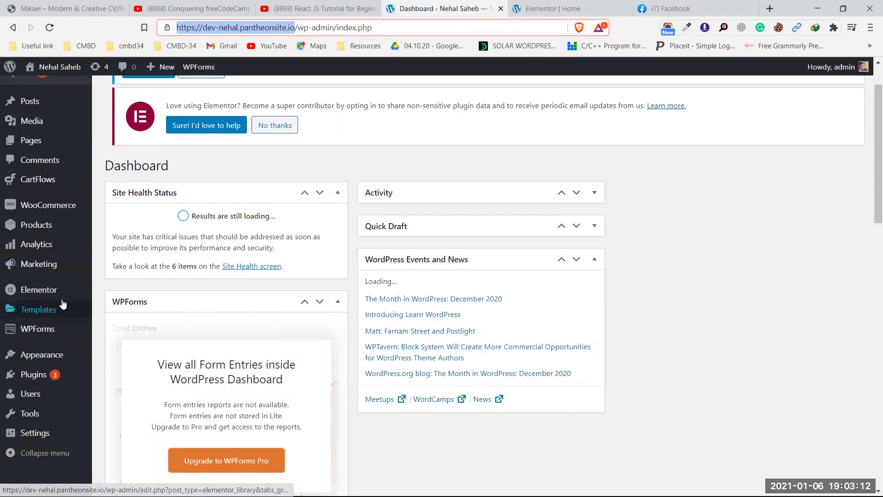
pyautogui.click(43, 294)
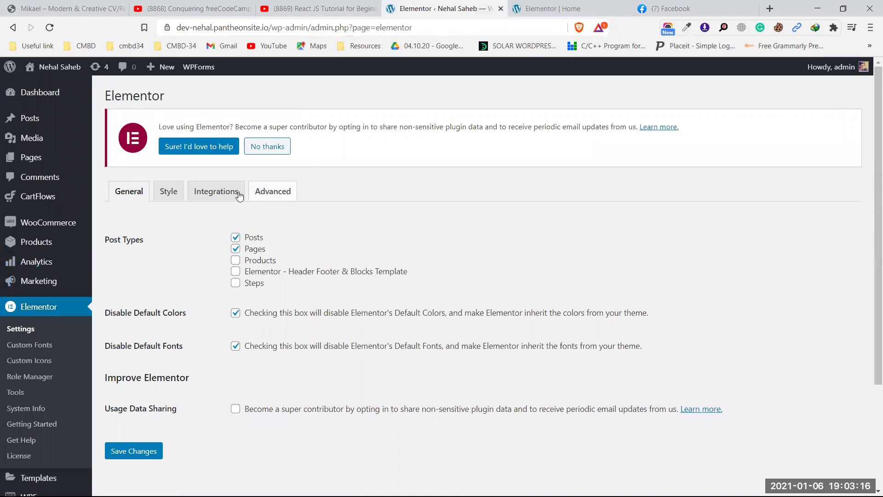
pyautogui.click(216, 191)
pyautogui.scroll(-1, 218, 271)
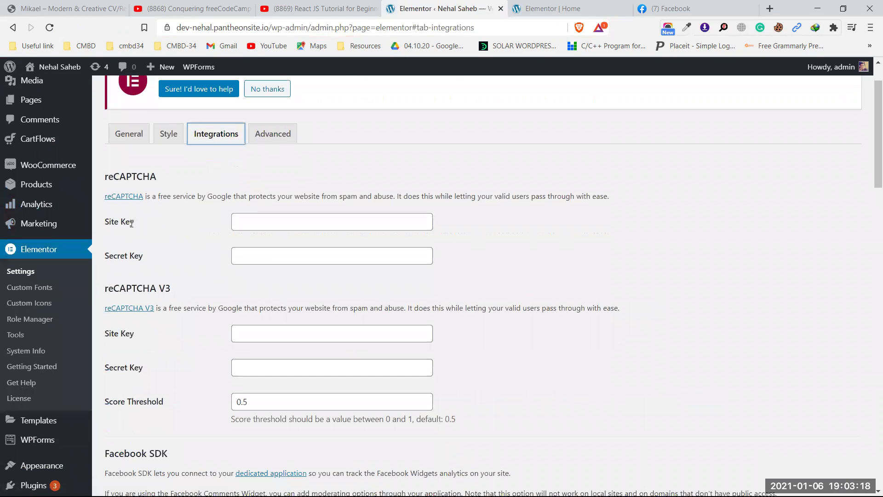
pyautogui.click(145, 177)
pyautogui.doubleClick(145, 177)
pyautogui.click(256, 216)
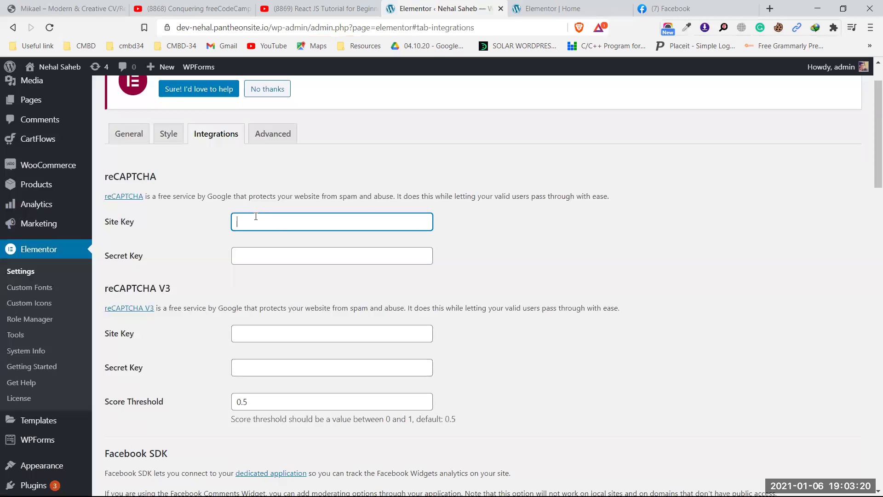
pyautogui.click(242, 253)
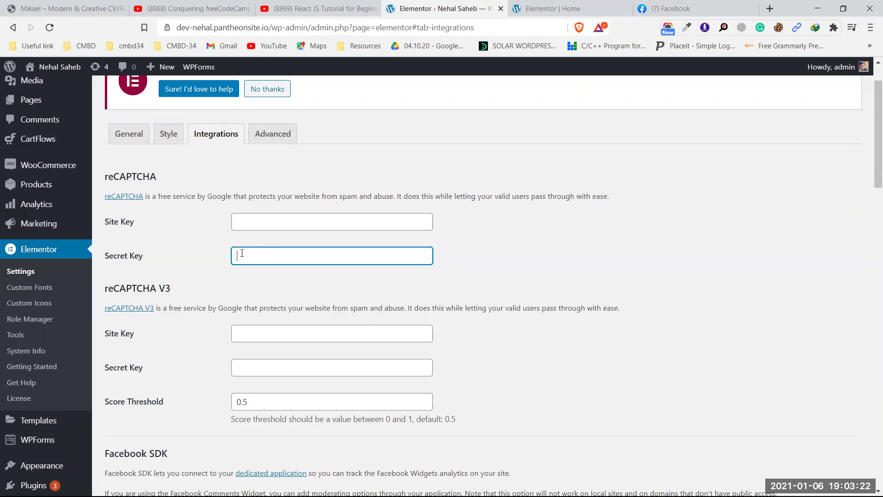
pyautogui.hotkey('ctrl', 'Tab')
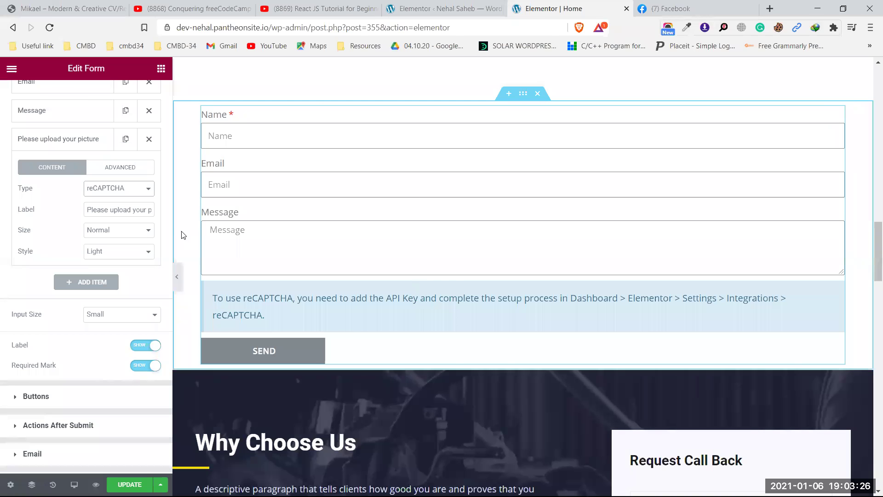
# - Switch the picture field from reCAPTCHA to Text, then to File Upload
pyautogui.click(124, 193)
pyautogui.click(105, 197)
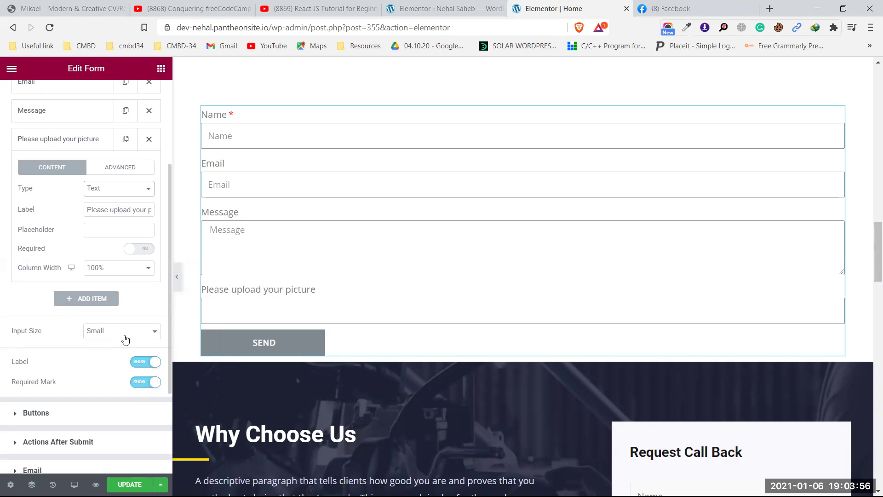
pyautogui.click(121, 188)
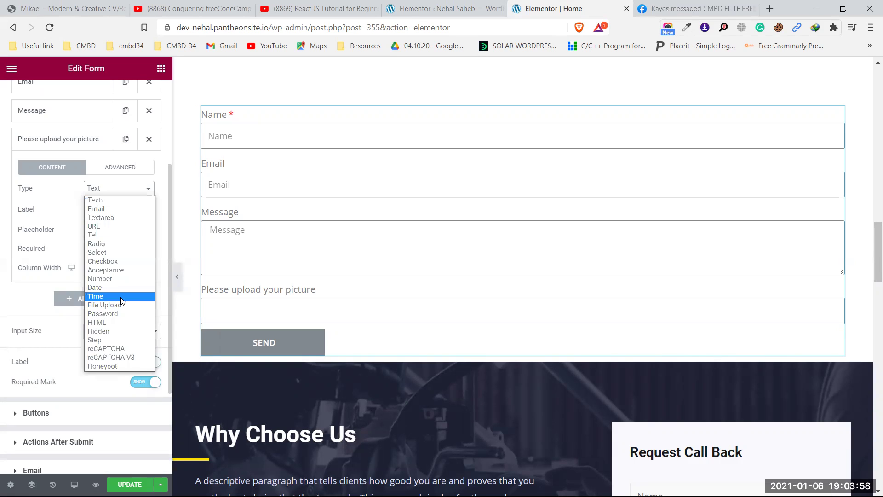
pyautogui.click(111, 305)
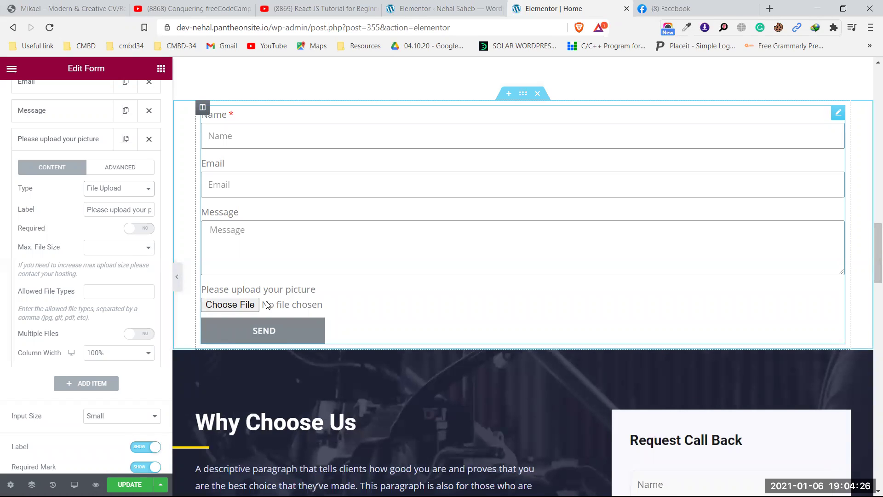
# - Cap uploads at 2MB, leave allowed file types empty, and test a single upload
pyautogui.click(95, 250)
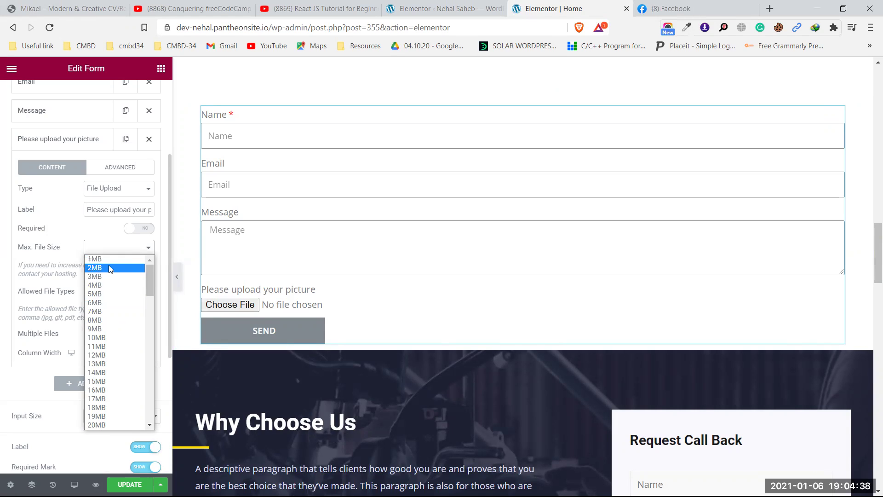
pyautogui.click(110, 268)
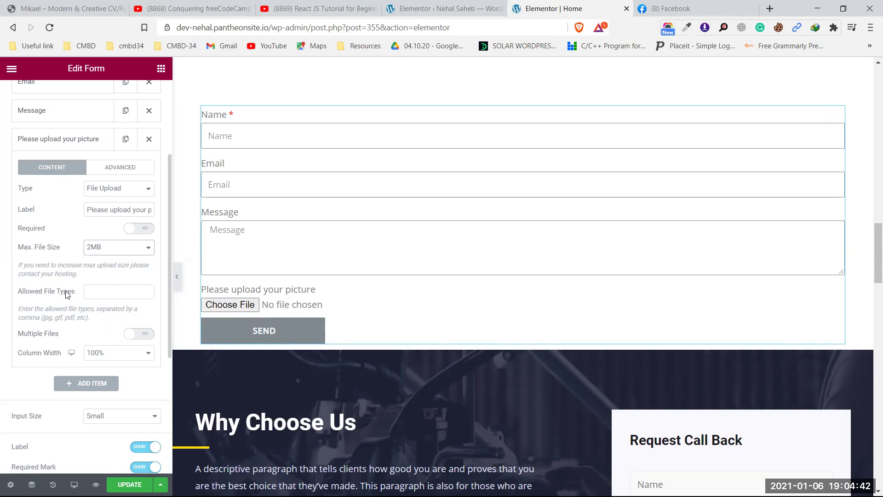
pyautogui.click(93, 289)
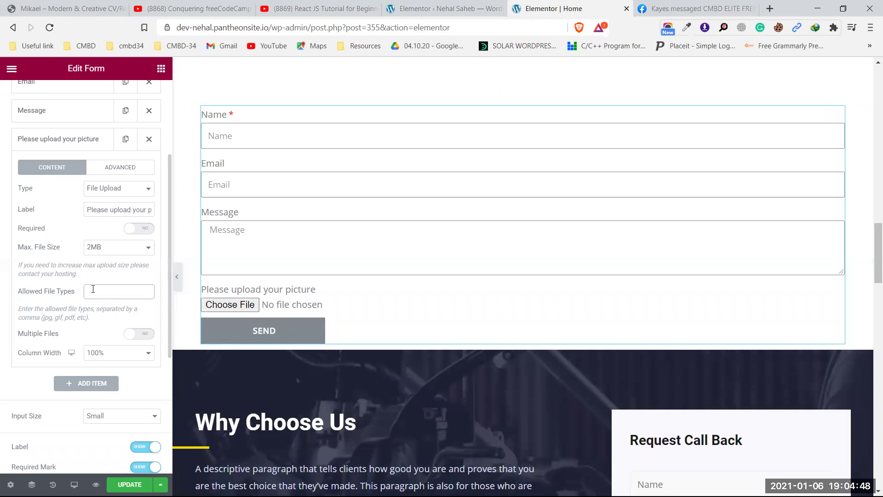
pyautogui.write('jpg,mp4')
pyautogui.press('BackSpace')
pyautogui.press('BackSpace')
pyautogui.press('BackSpace')
pyautogui.press('BackSpace')
pyautogui.press('BackSpace')
pyautogui.press('BackSpace')
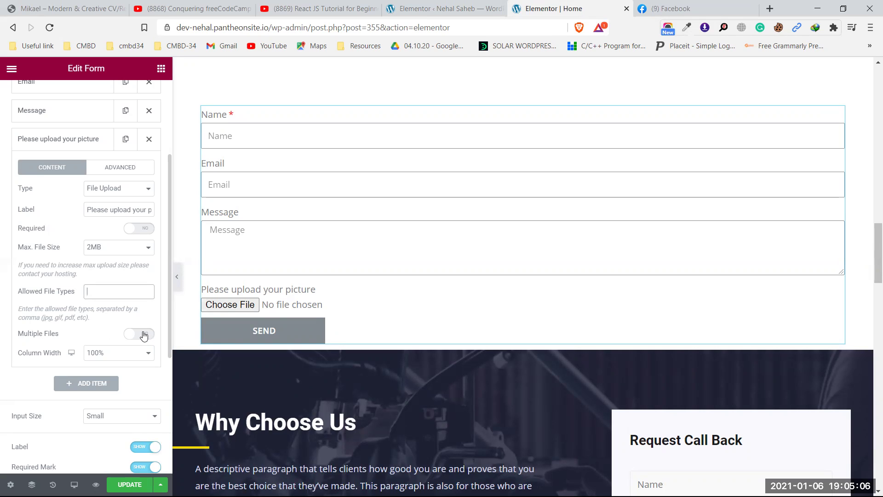
pyautogui.click(235, 305)
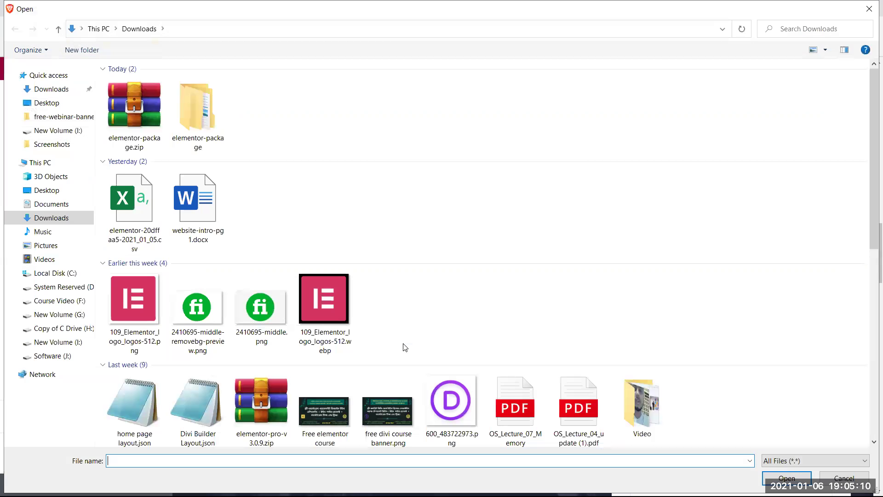
pyautogui.scroll(-8, 462, 207)
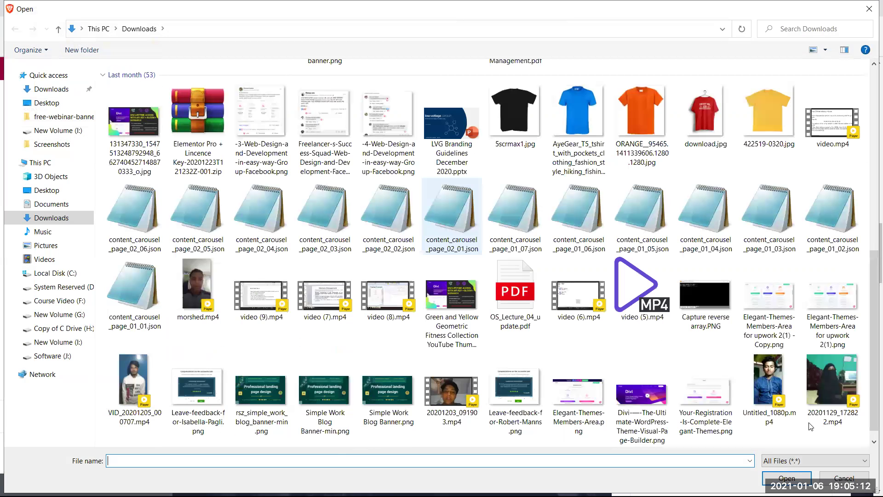
pyautogui.click(800, 477)
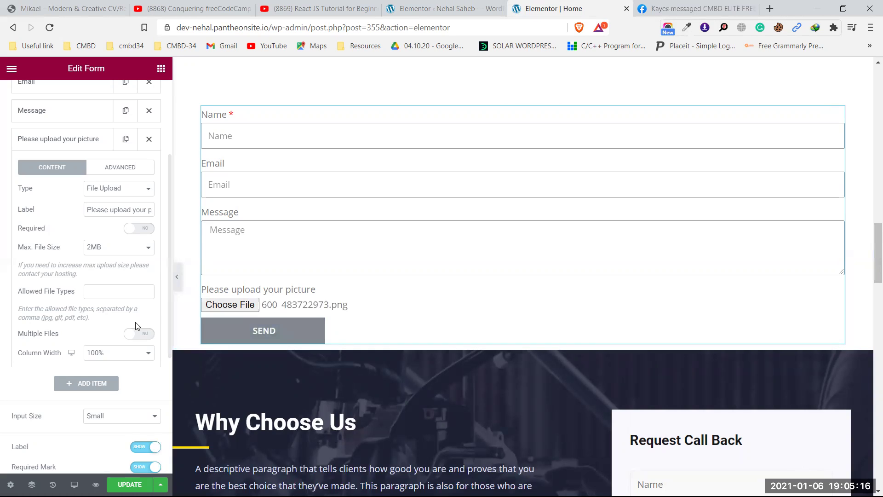
# - Enable Multiple Files and choose three images, including 2410695-middle.png, in the preview
pyautogui.click(144, 337)
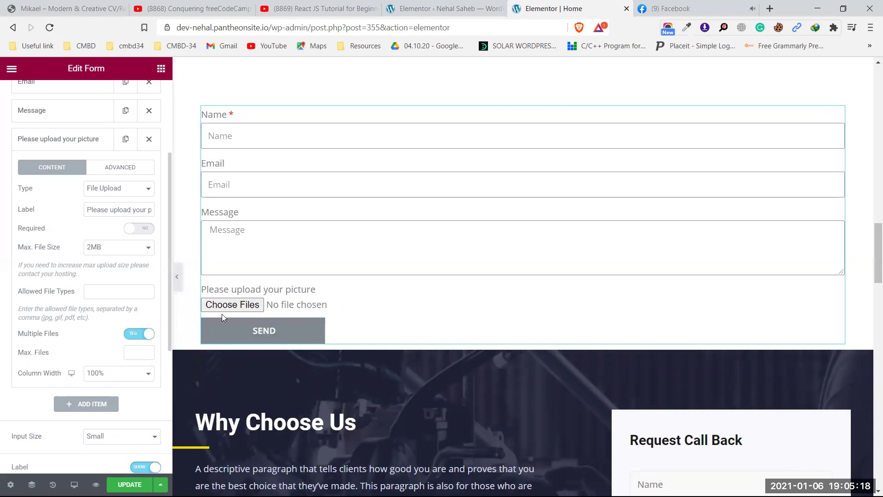
pyautogui.click(239, 302)
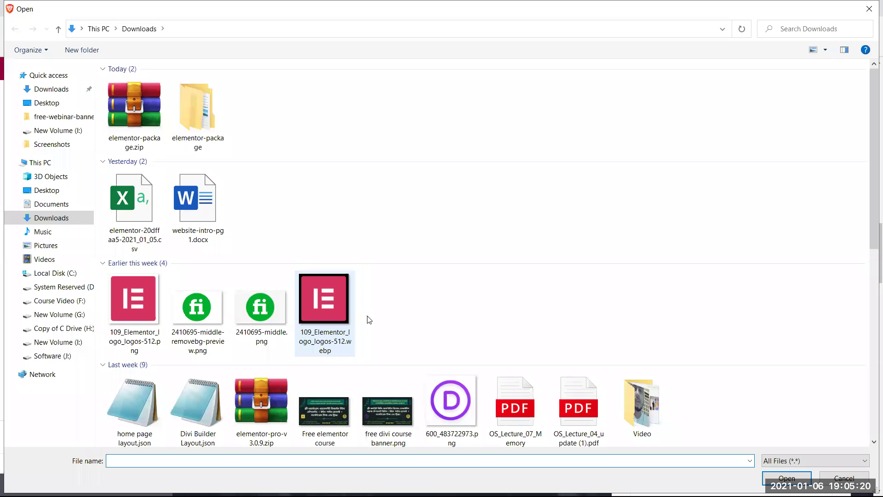
pyautogui.click(335, 309)
pyautogui.keyDown('ctrl'); pyautogui.click(278, 310); pyautogui.keyUp('ctrl')
pyautogui.keyDown('ctrl'); pyautogui.click(193, 308); pyautogui.keyUp('ctrl')
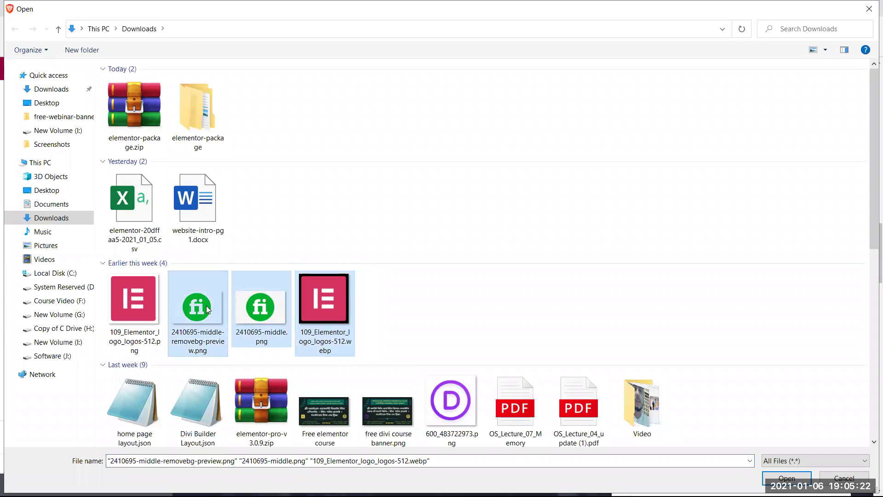
pyautogui.click(786, 479)
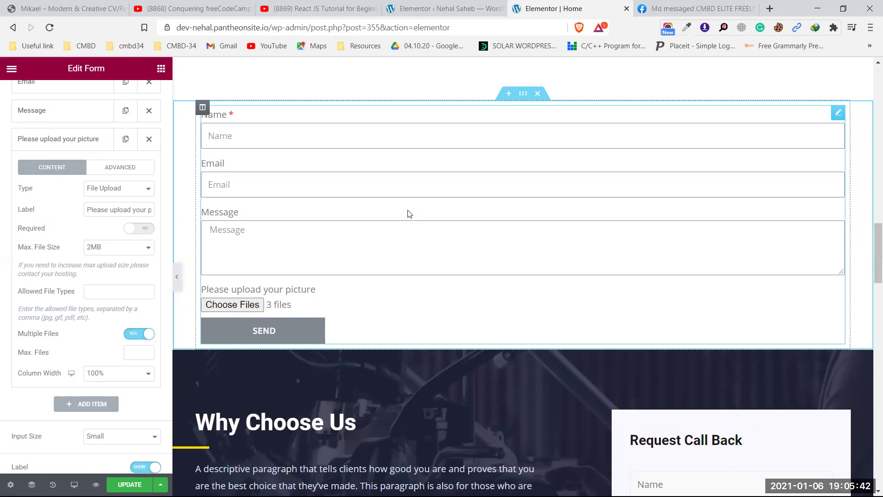
pyautogui.scroll(3, 68, 250)
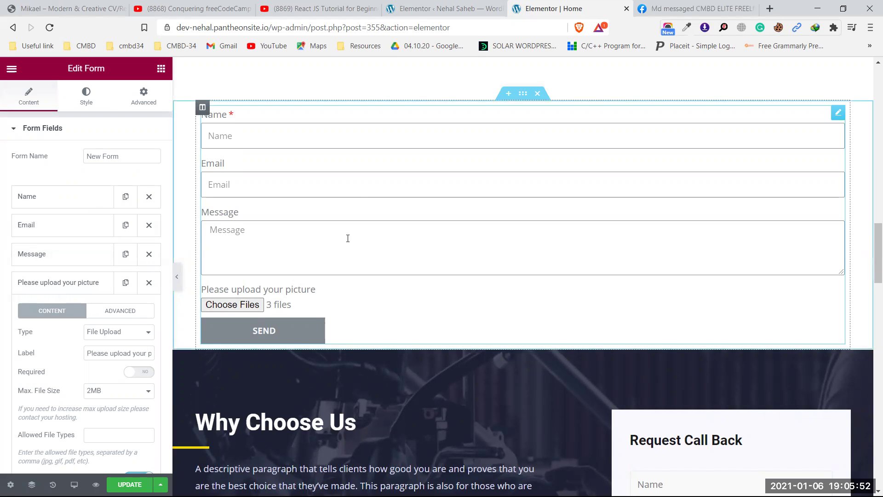
pyautogui.scroll(-5, 634, 255)
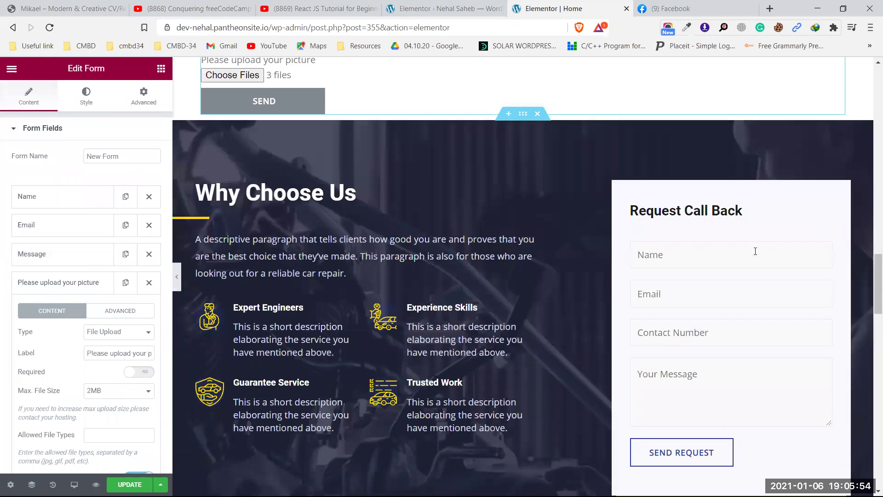
pyautogui.scroll(-4, 617, 276)
pyautogui.scroll(2, 648, 283)
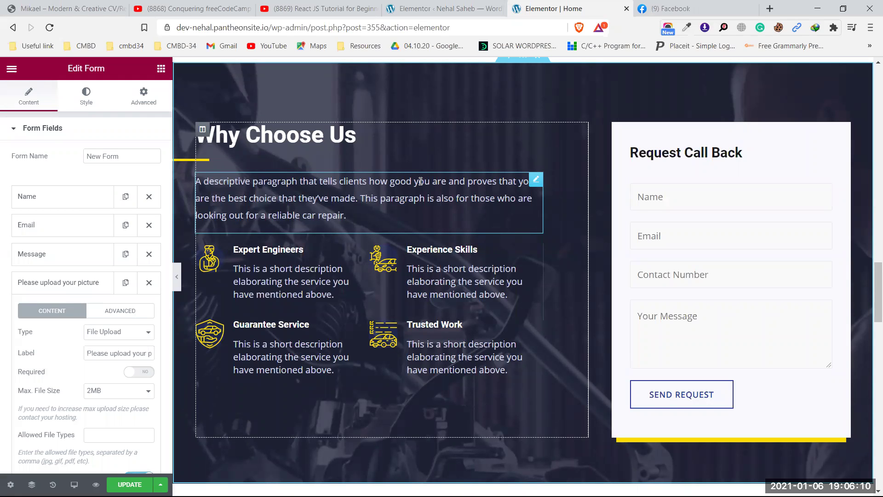
pyautogui.scroll(3, 410, 190)
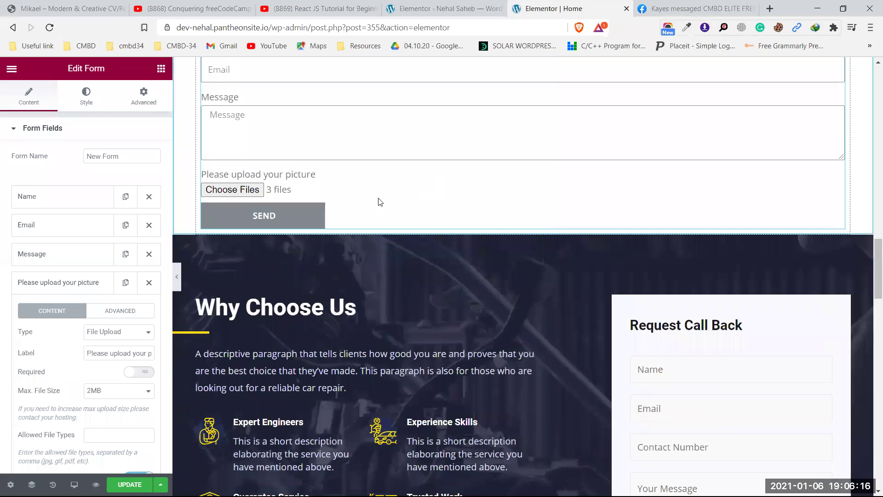
pyautogui.scroll(1, 374, 203)
pyautogui.scroll(3, 375, 191)
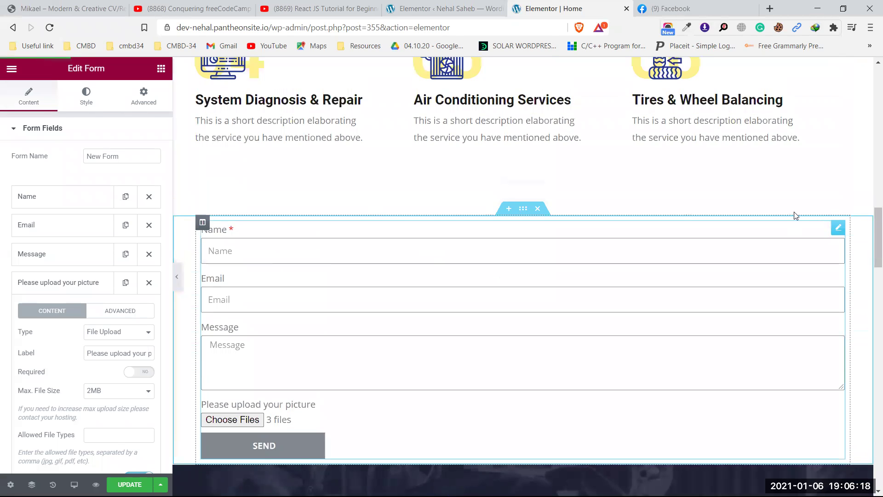
# - Widen the form's Columns Gap from 10 to 27 in the Style settings
pyautogui.click(87, 95)
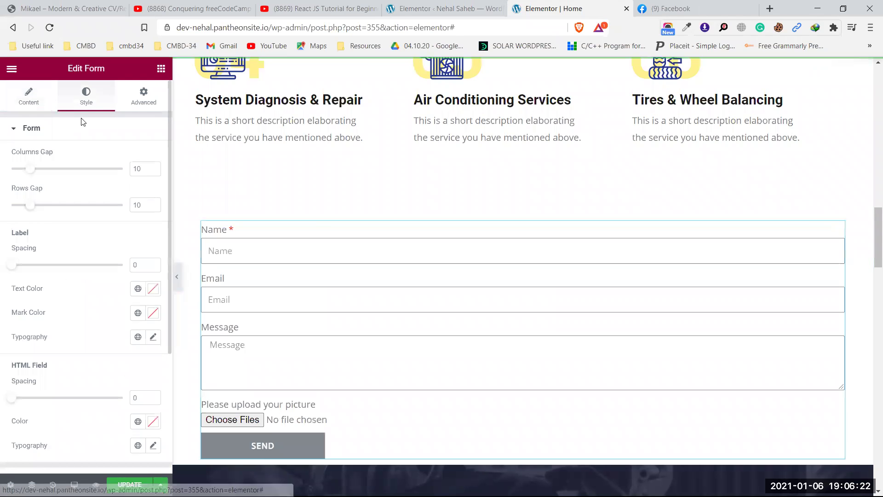
pyautogui.scroll(-1, 266, 174)
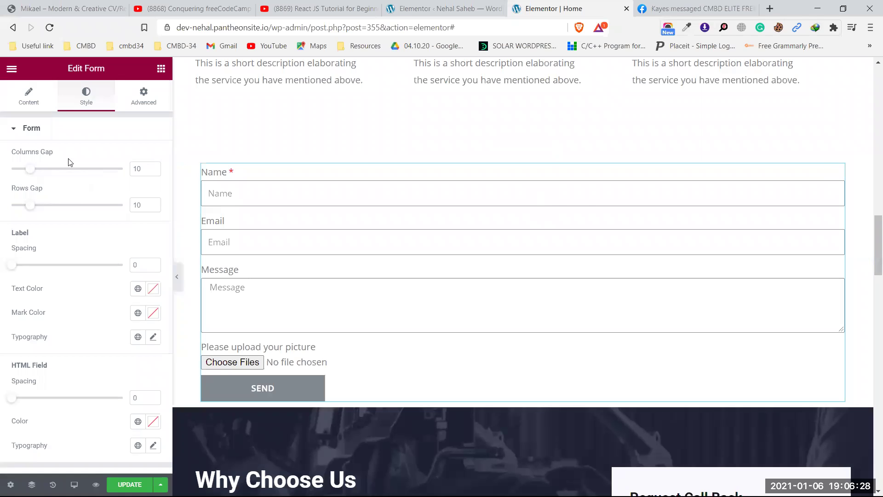
pyautogui.moveTo(30, 171); pyautogui.dragTo(62, 170)
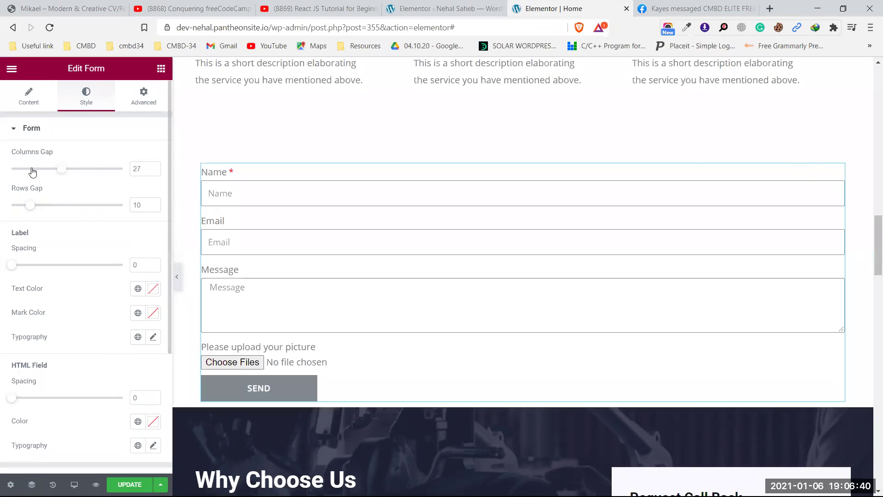
pyautogui.click(27, 98)
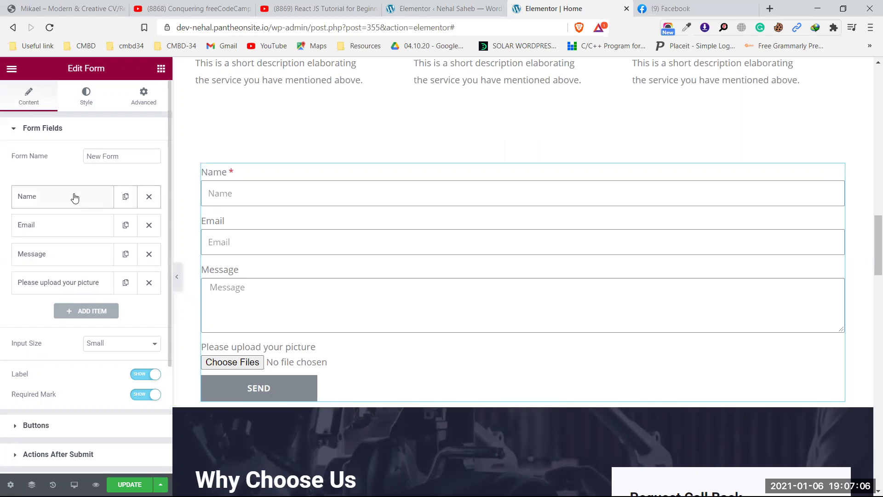
# - Duplicate the Name field and make the first copy 'First Name' at 50% column width
pyautogui.click(126, 197)
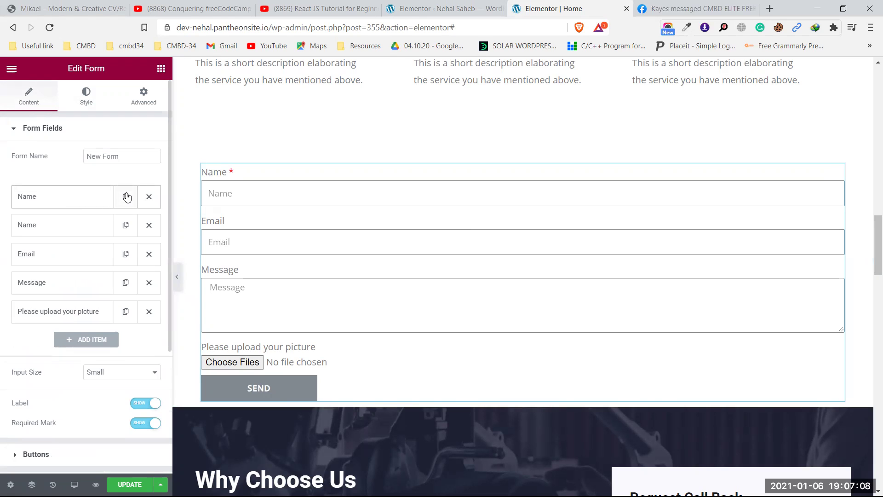
pyautogui.click(52, 205)
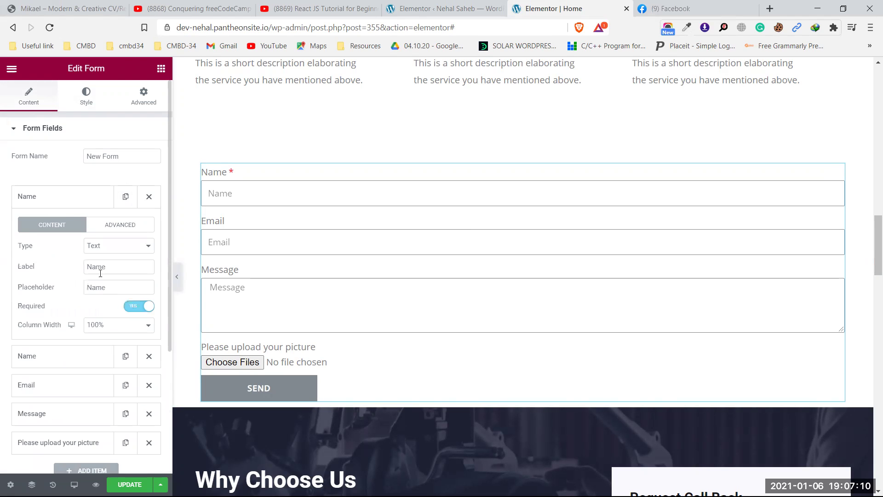
pyautogui.click(88, 266)
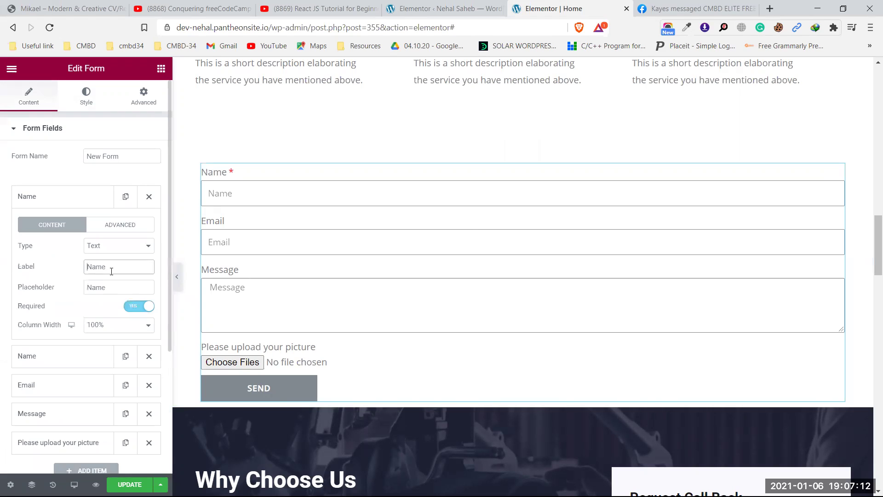
pyautogui.write('First')
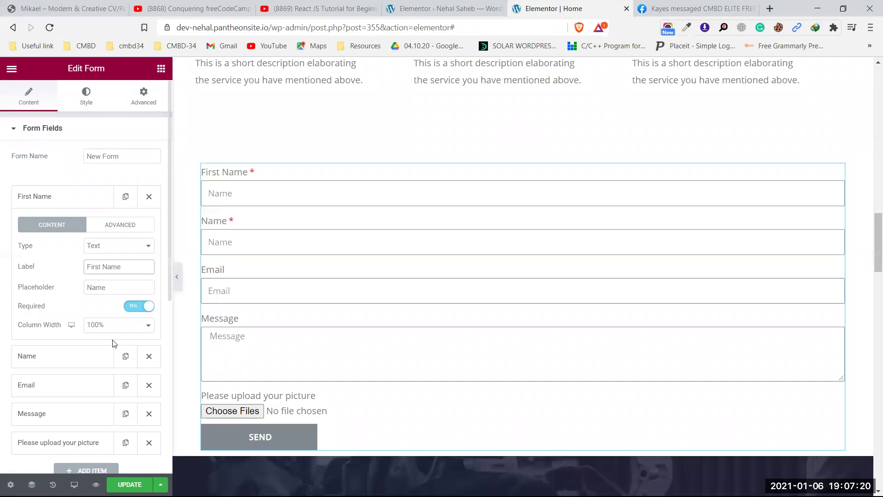
pyautogui.click(128, 328)
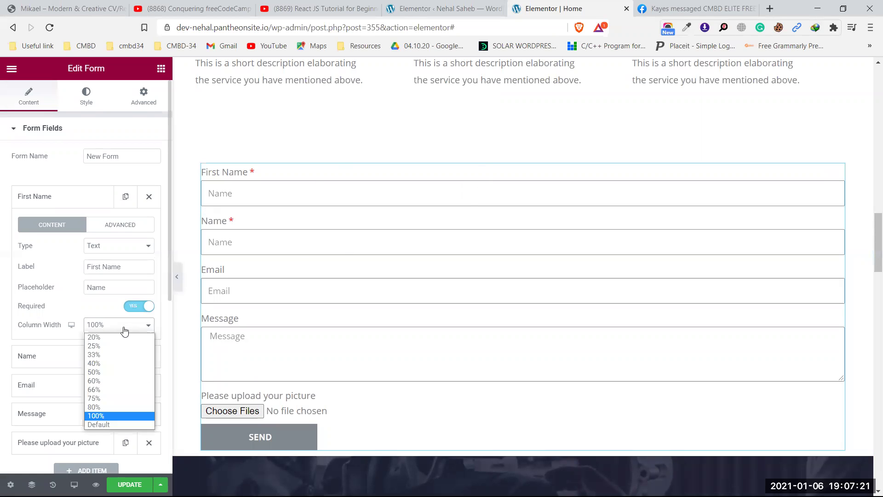
pyautogui.click(104, 371)
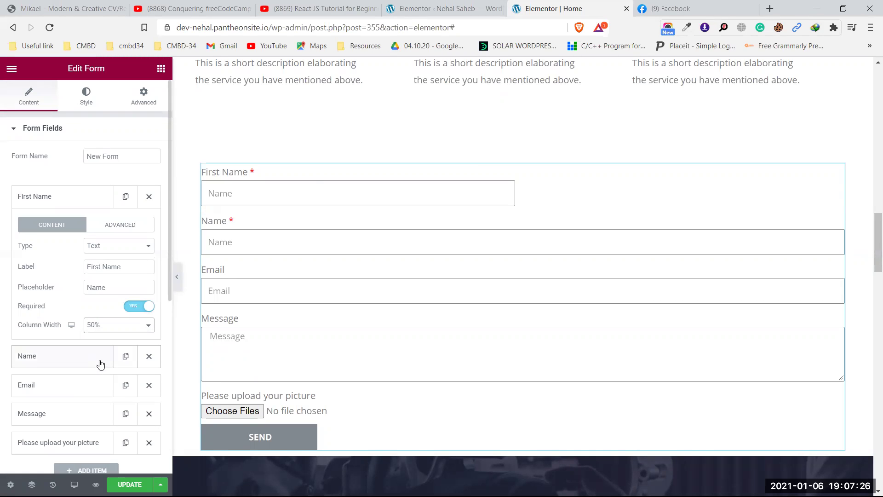
pyautogui.click(75, 201)
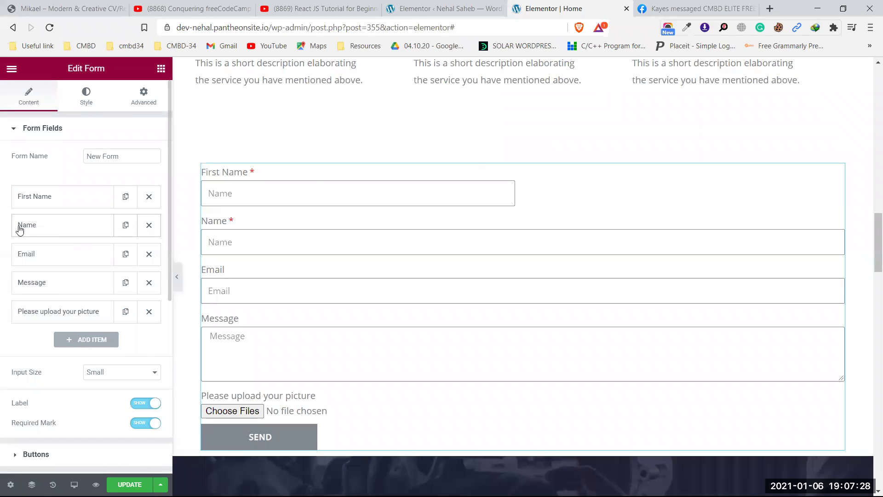
# - Relabel the second Name field 'Last Name' and set its column width to 50%
pyautogui.click(46, 225)
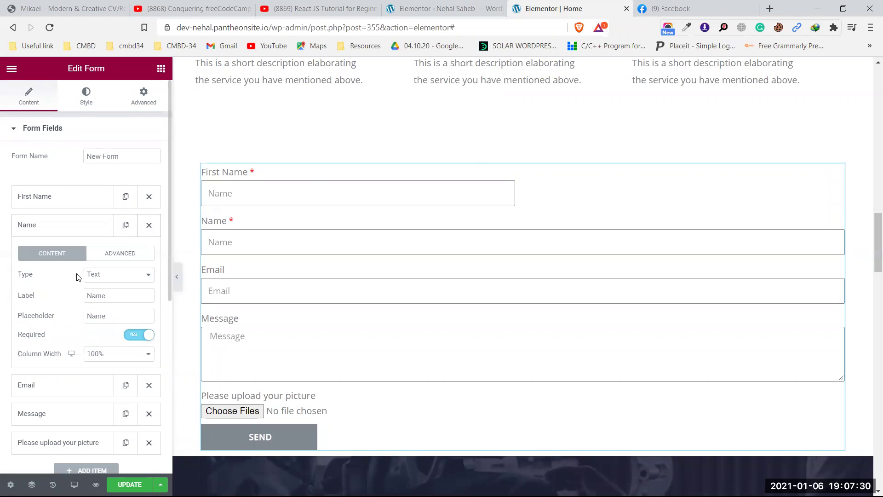
pyautogui.click(91, 296)
pyautogui.write('Last')
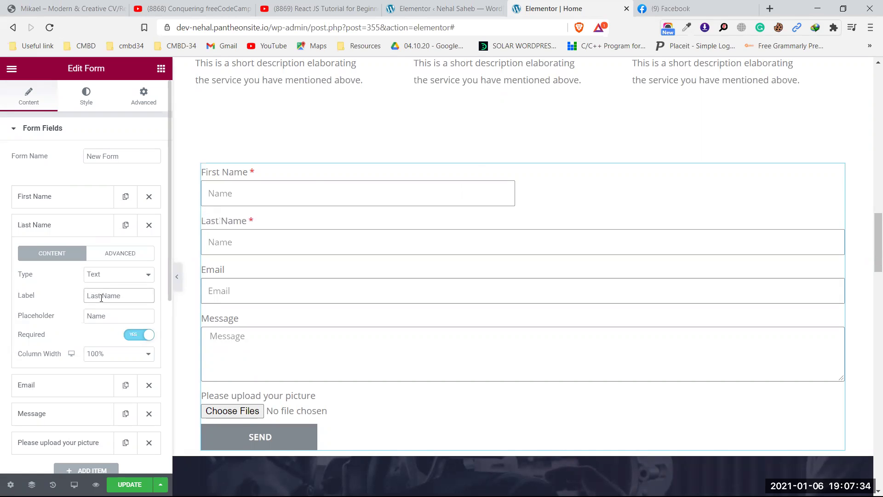
pyautogui.click(122, 356)
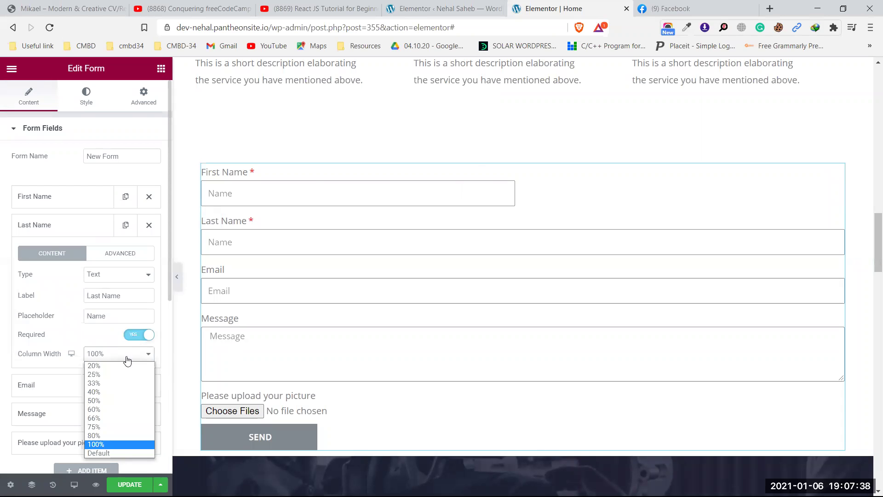
pyautogui.click(115, 400)
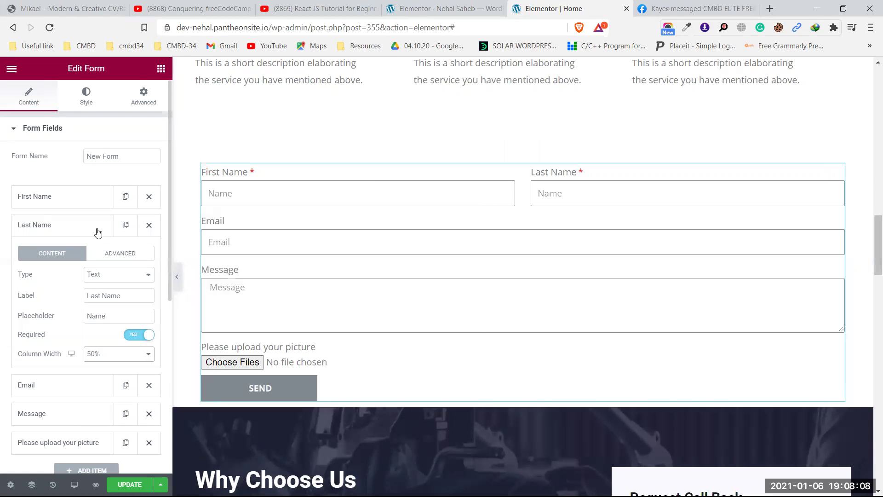
# - Set the First Name, Last Name and Email column widths to 33% each
pyautogui.click(81, 198)
pyautogui.click(105, 324)
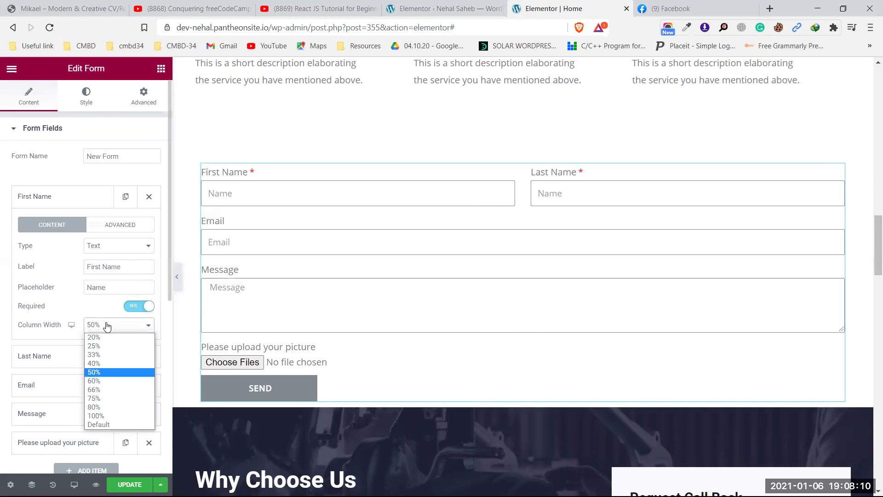
pyautogui.click(104, 354)
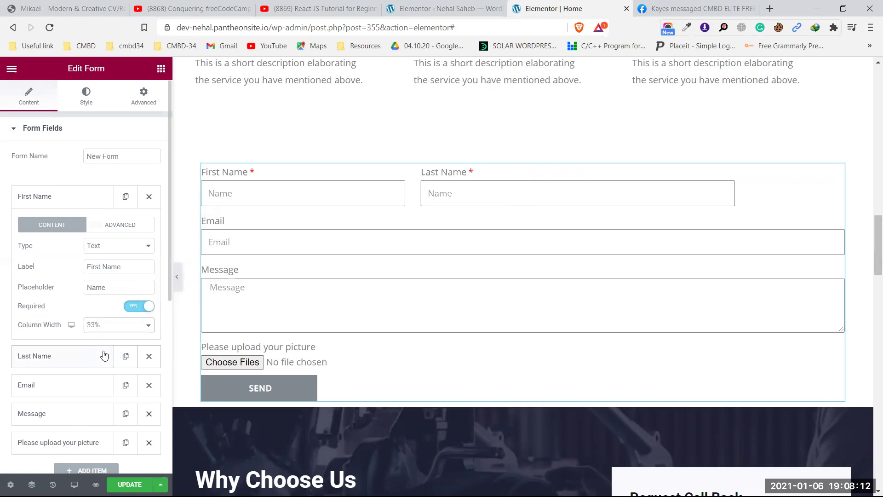
pyautogui.click(91, 206)
pyautogui.click(84, 224)
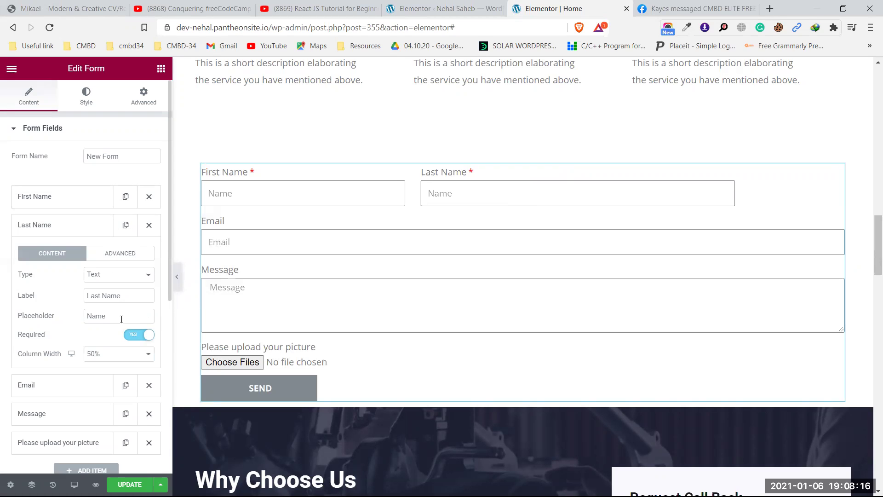
pyautogui.click(104, 354)
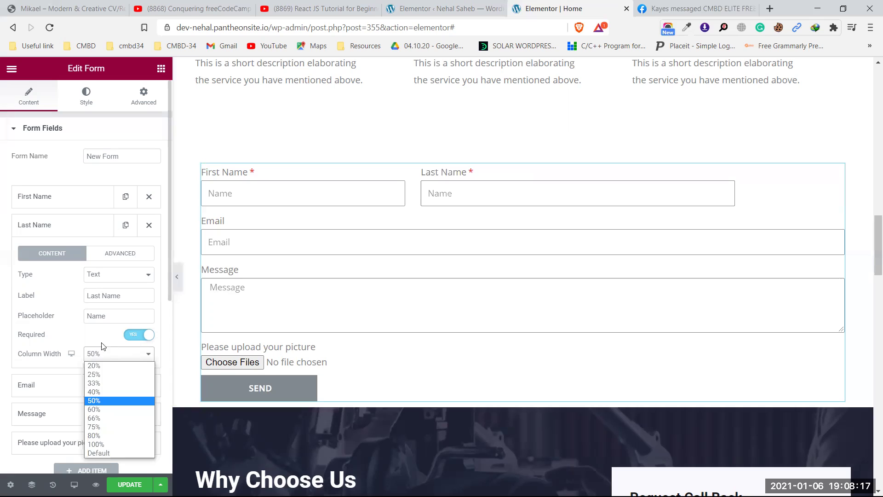
pyautogui.click(106, 382)
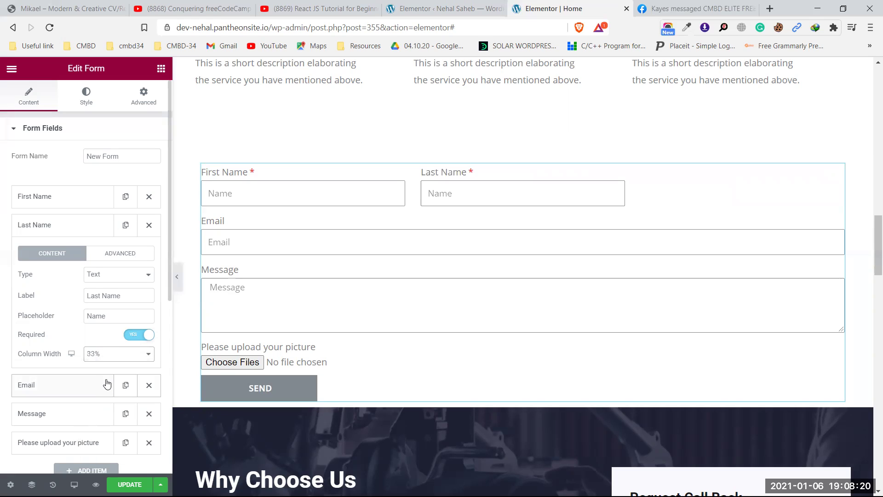
pyautogui.click(80, 229)
pyautogui.click(71, 254)
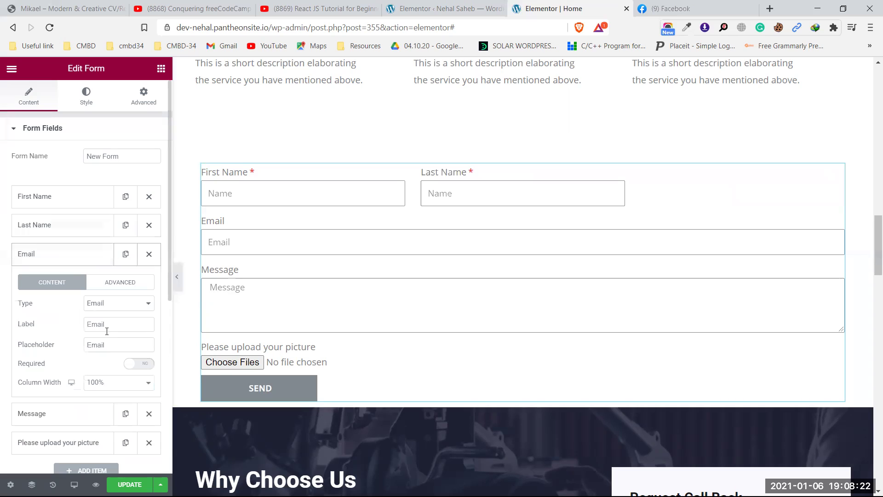
pyautogui.click(110, 385)
pyautogui.click(110, 412)
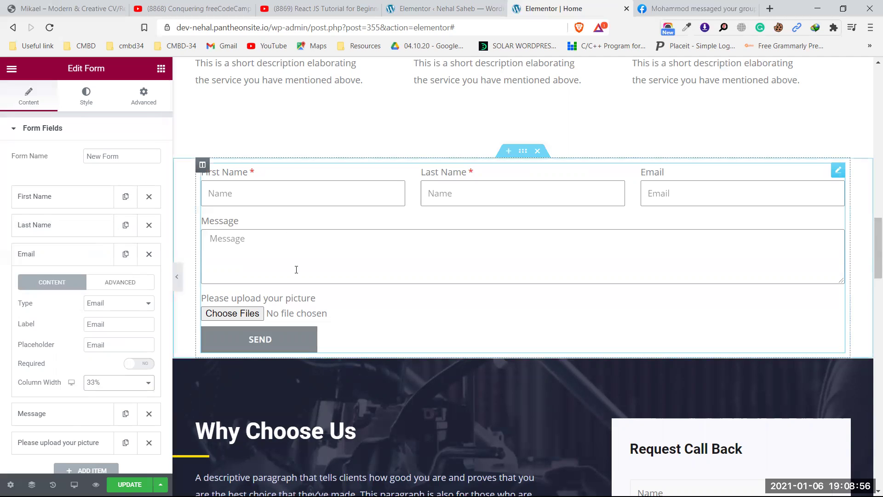
# - Set the form's Columns Gap to 16 and Rows Gap to 21
pyautogui.click(88, 106)
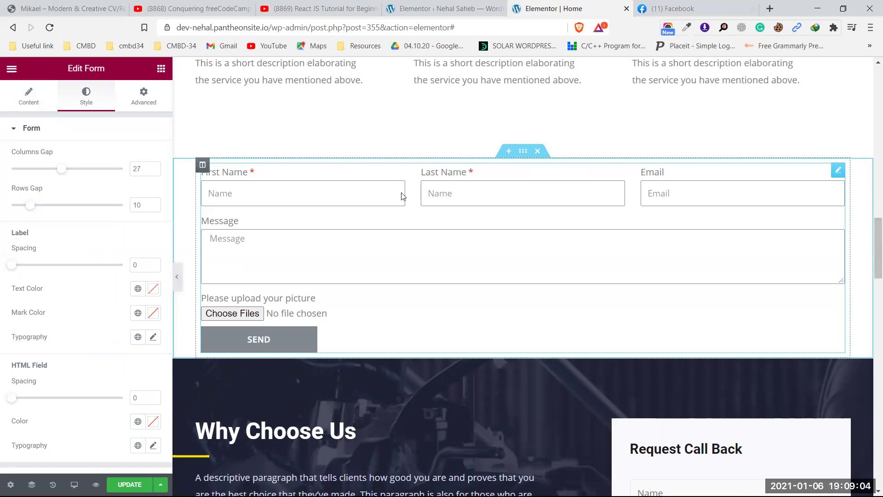
pyautogui.moveTo(66, 171); pyautogui.dragTo(42, 172)
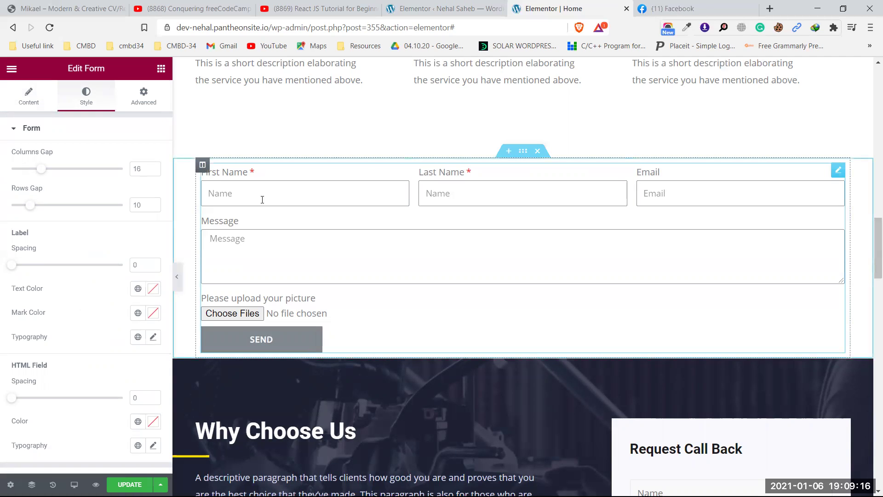
pyautogui.moveTo(29, 204); pyautogui.dragTo(55, 207)
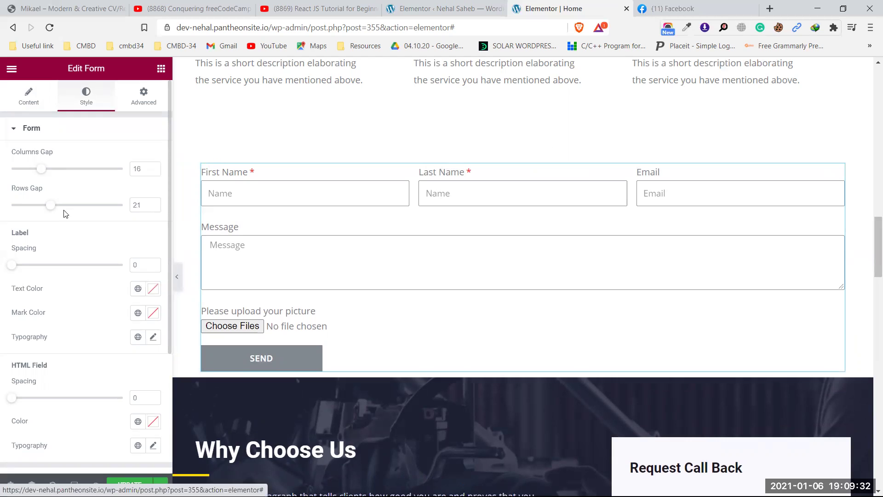
# - Set Last Name and First Name back to 50% column width
pyautogui.click(71, 226)
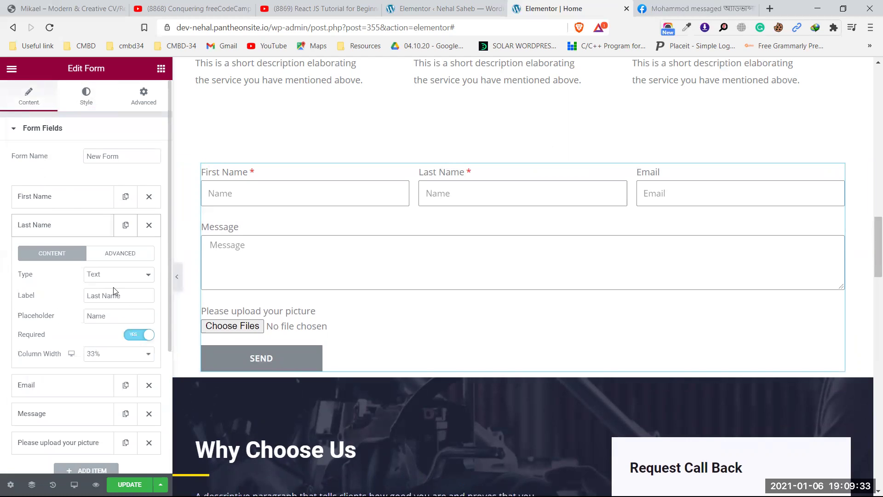
pyautogui.click(112, 358)
pyautogui.click(105, 400)
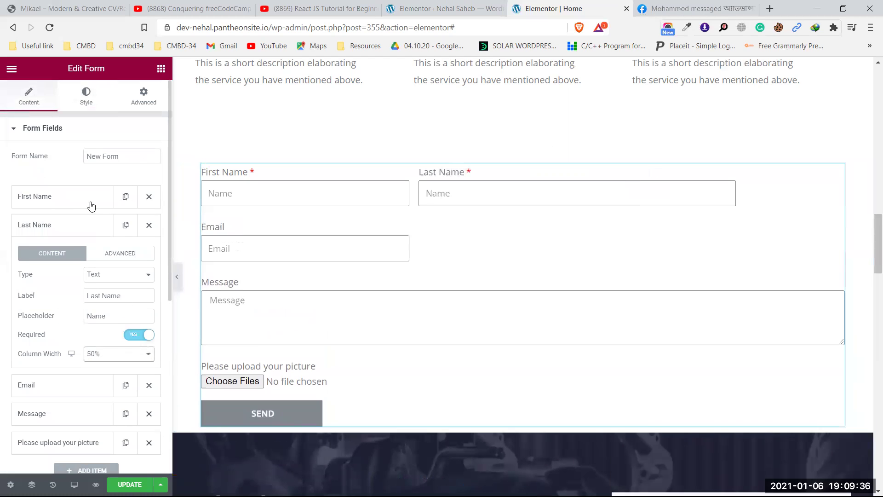
pyautogui.click(91, 205)
pyautogui.click(113, 326)
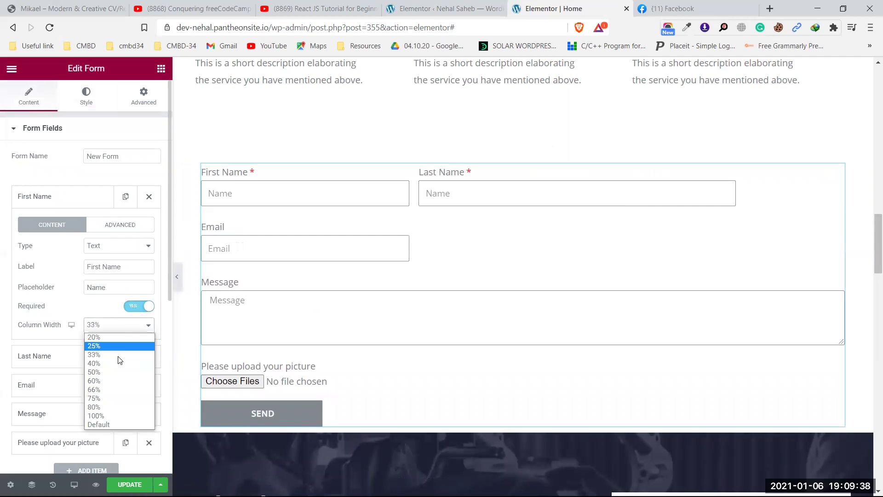
pyautogui.click(113, 370)
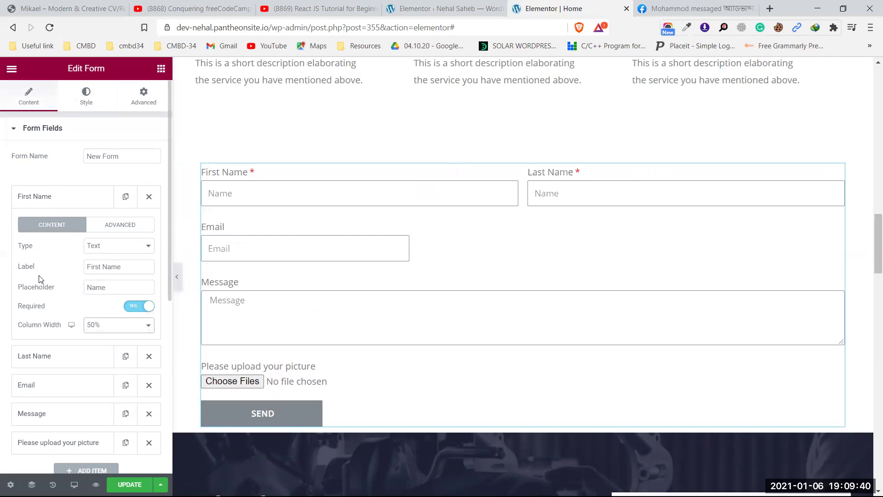
# - Set the Email field to 100% column width so it spans the form
pyautogui.scroll(-3, 58, 277)
pyautogui.click(69, 242)
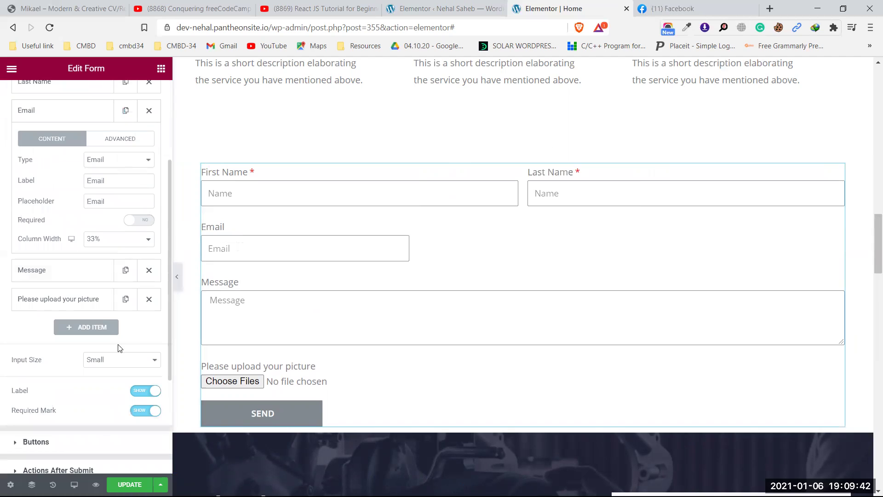
pyautogui.click(119, 239)
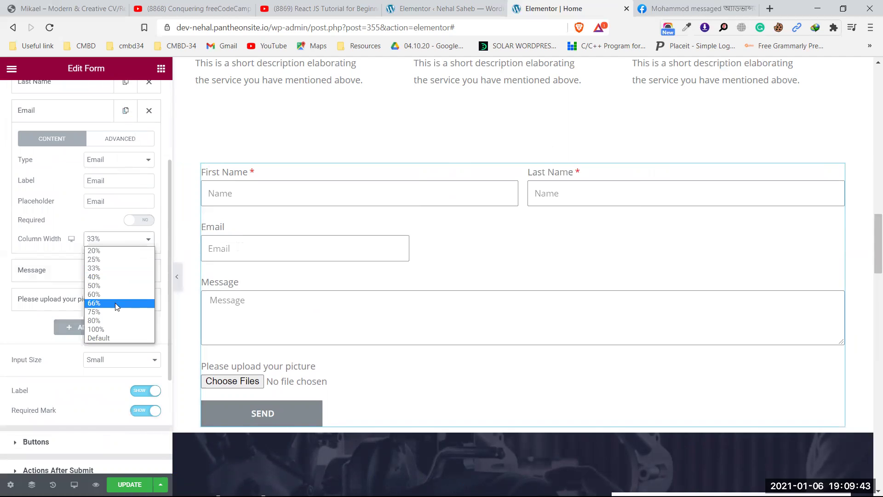
pyautogui.click(114, 327)
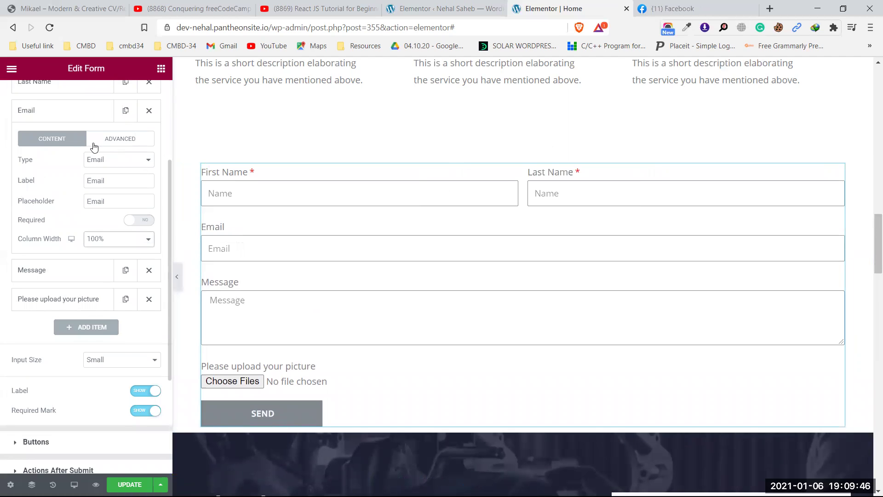
pyautogui.scroll(3, 92, 144)
pyautogui.click(77, 107)
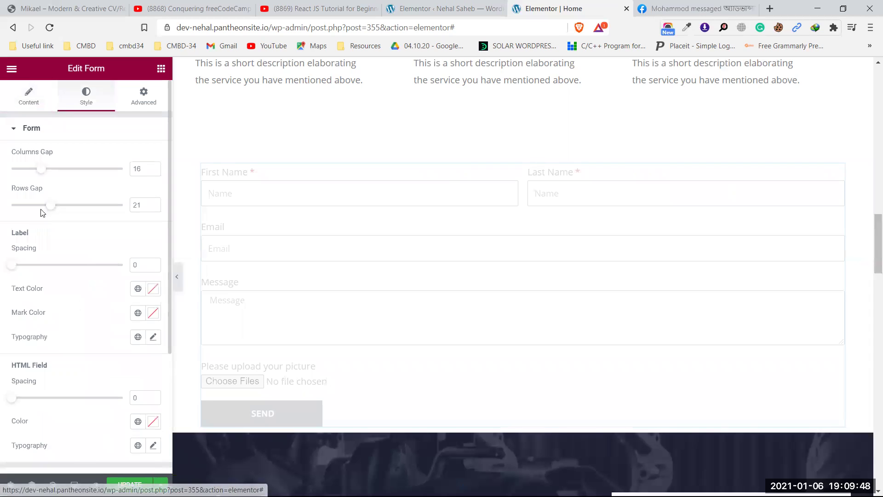